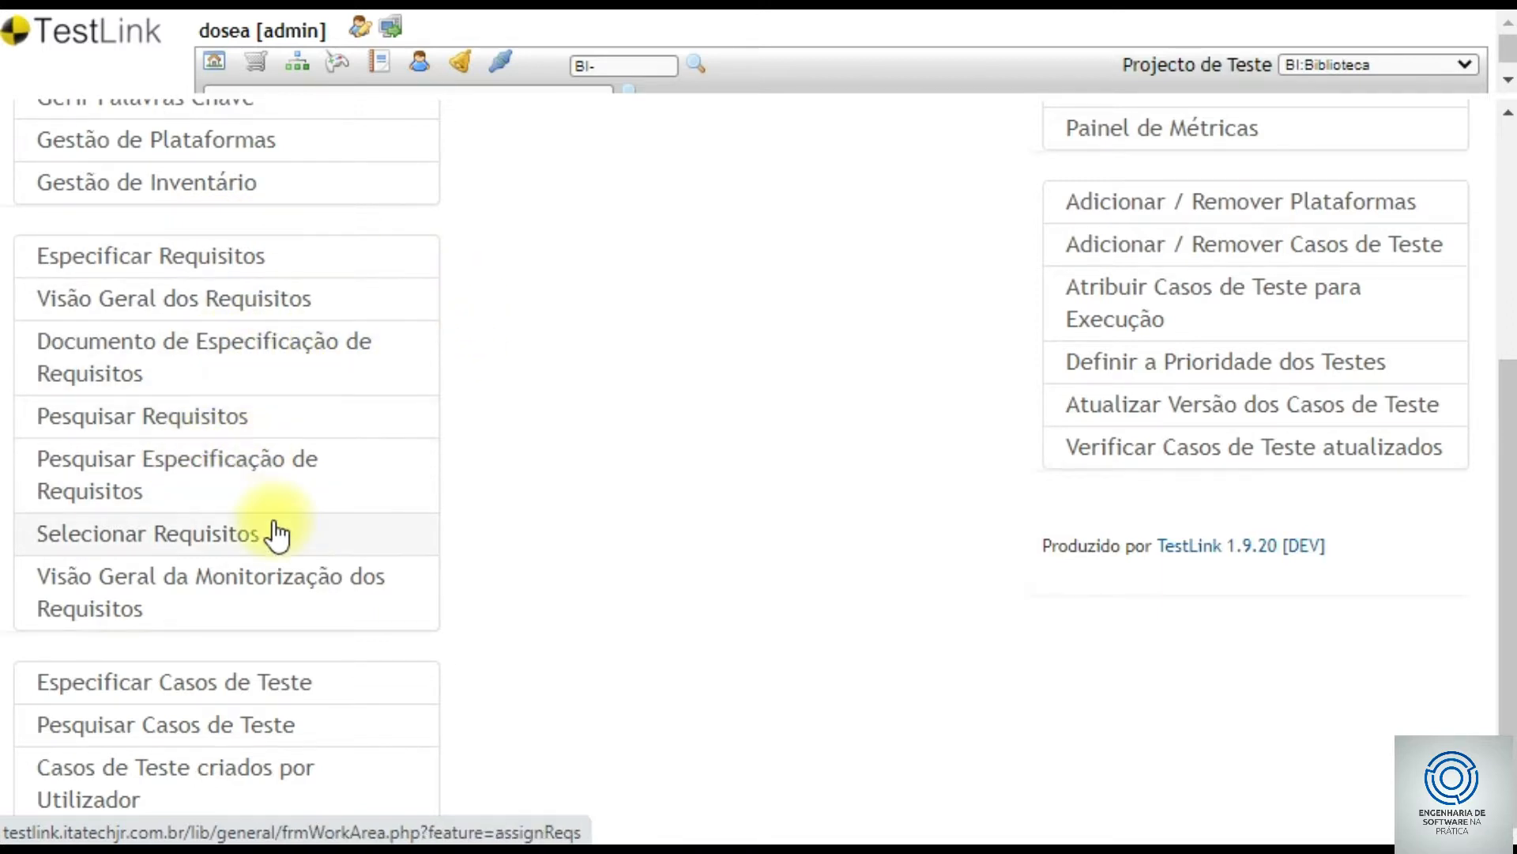
# - Open the test case specification area from the Biblioteca project home page
pyautogui.click(208, 694)
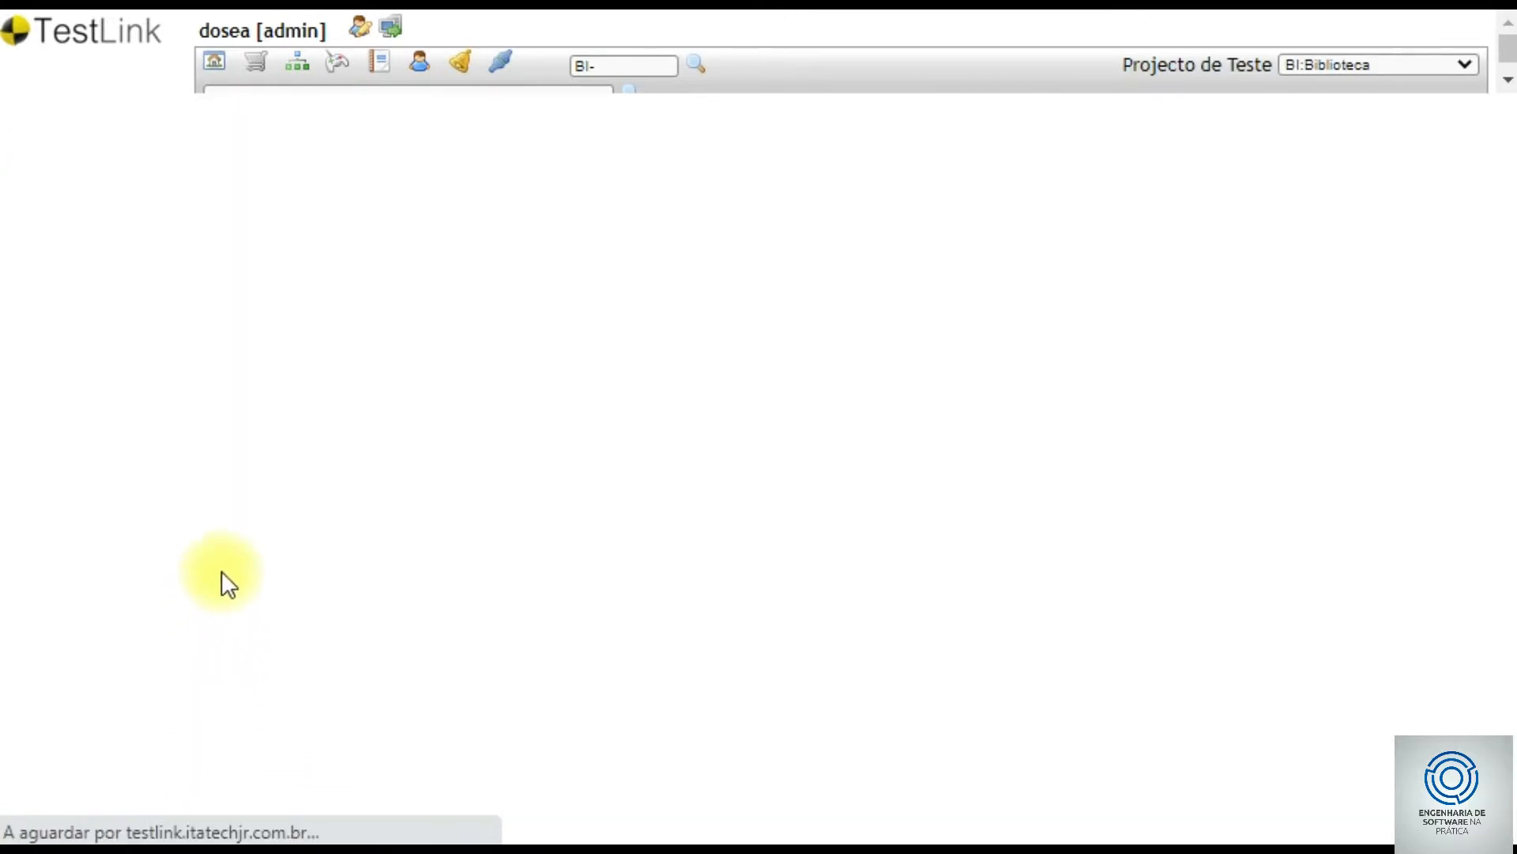
# - Check the list of test projects and keep Biblioteca selected
pyautogui.scroll(-3, 239, 491)
pyautogui.scroll(3, 240, 498)
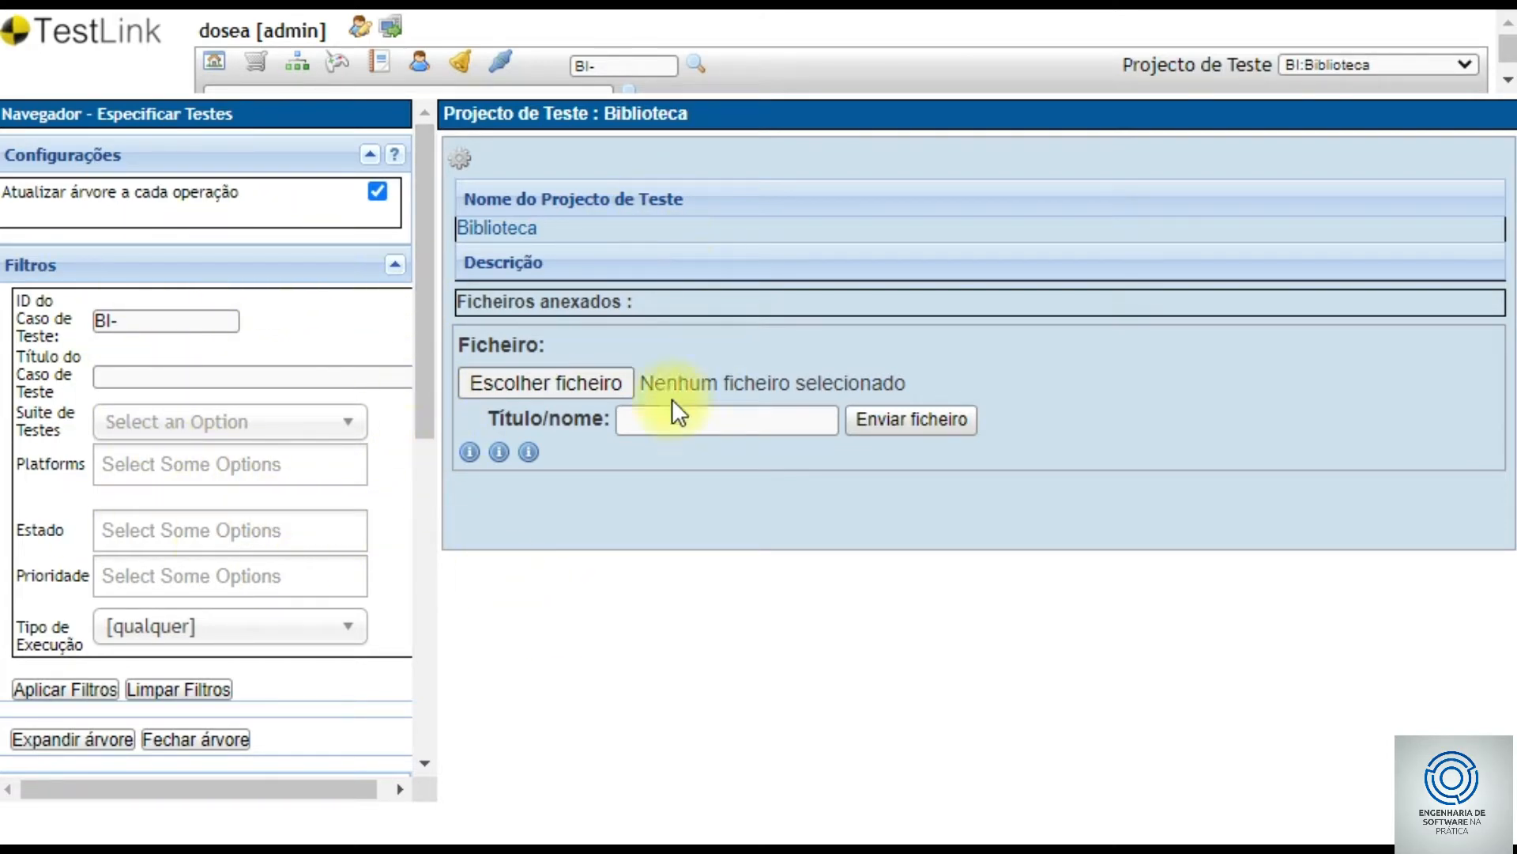
pyautogui.moveTo(415, 264); pyautogui.dragTo(462, 510)
pyautogui.click(1402, 64)
pyautogui.click(1403, 62)
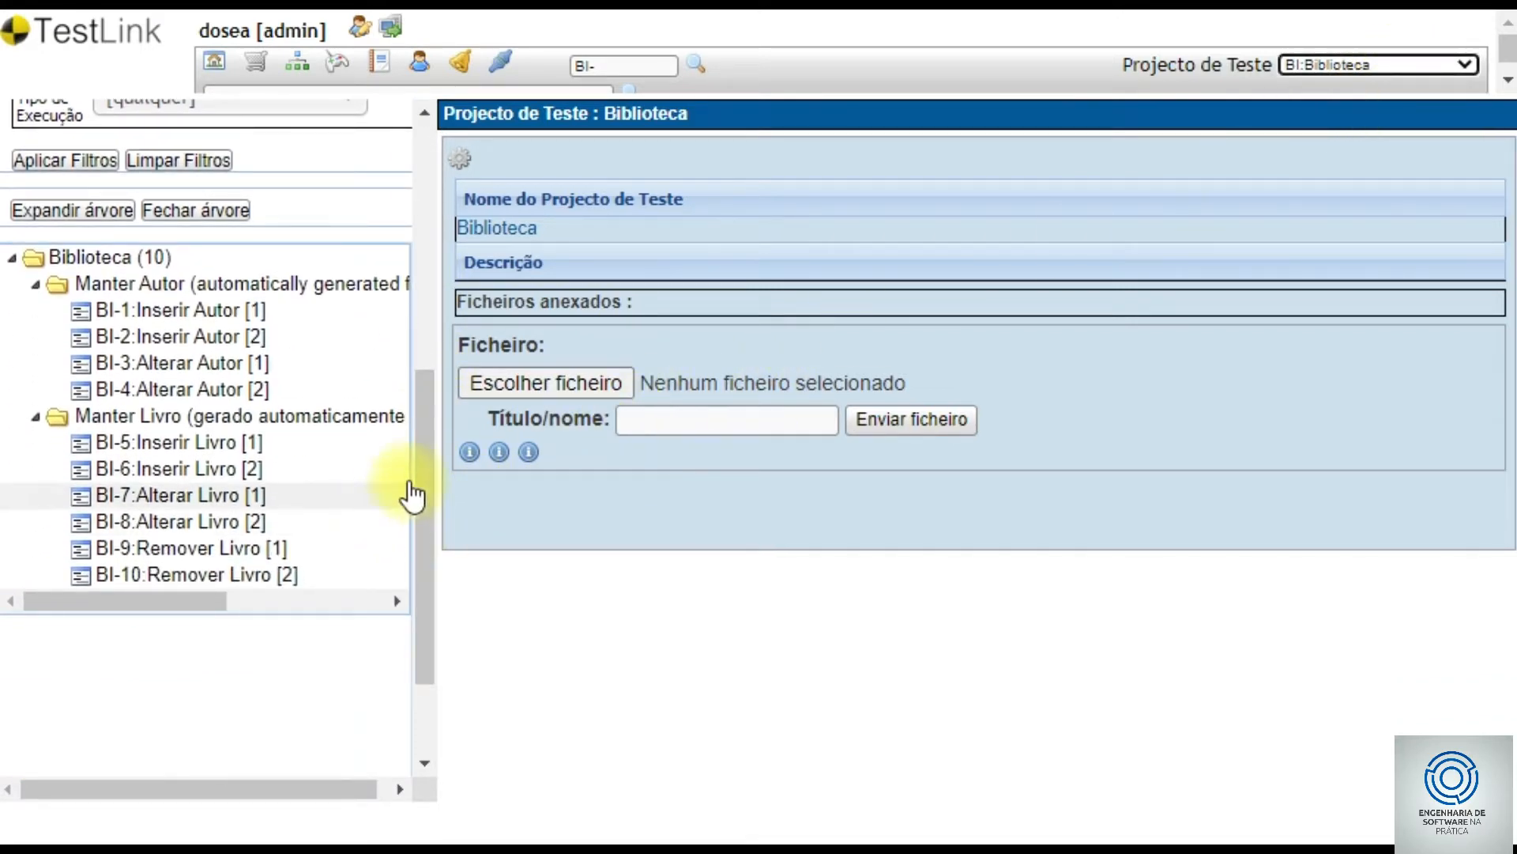
# - Collapse and re-expand the suite folders, ending on the Manter Autor suite details
pyautogui.click(35, 285)
pyautogui.click(35, 310)
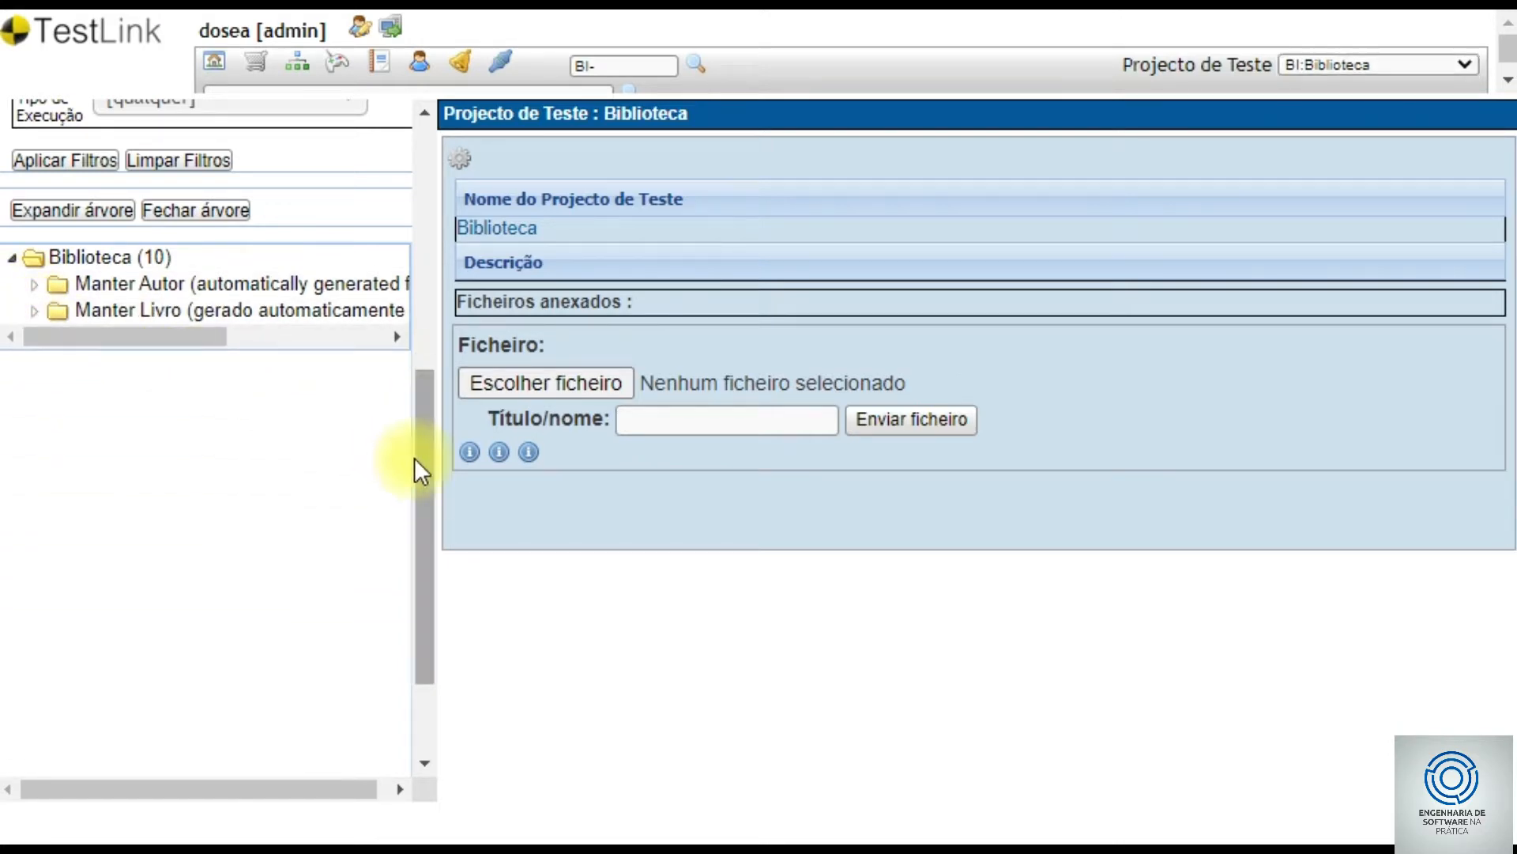
pyautogui.scroll(2, 414, 424)
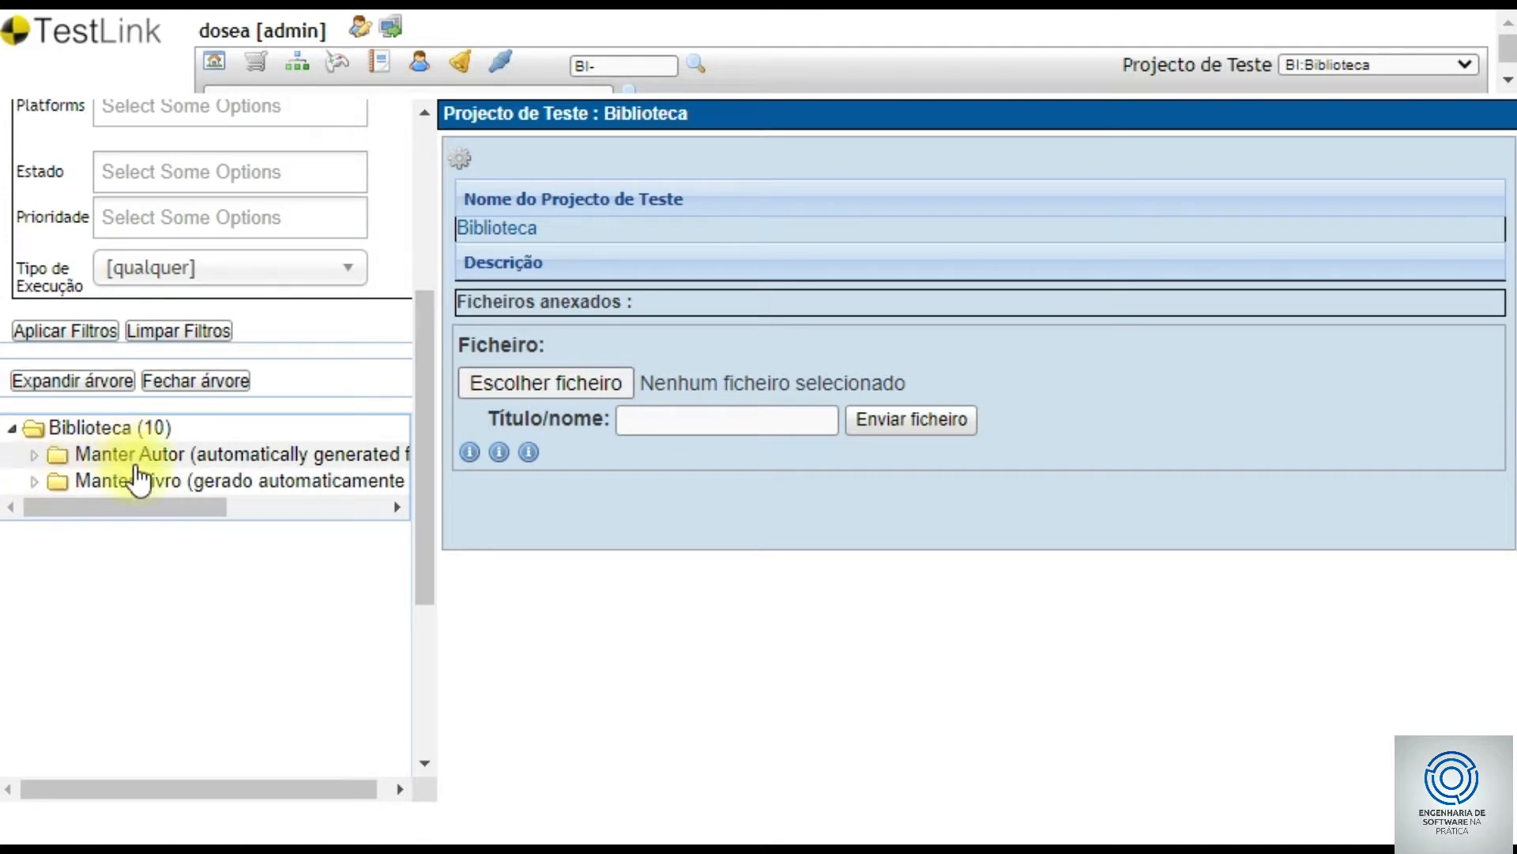
pyautogui.click(37, 457)
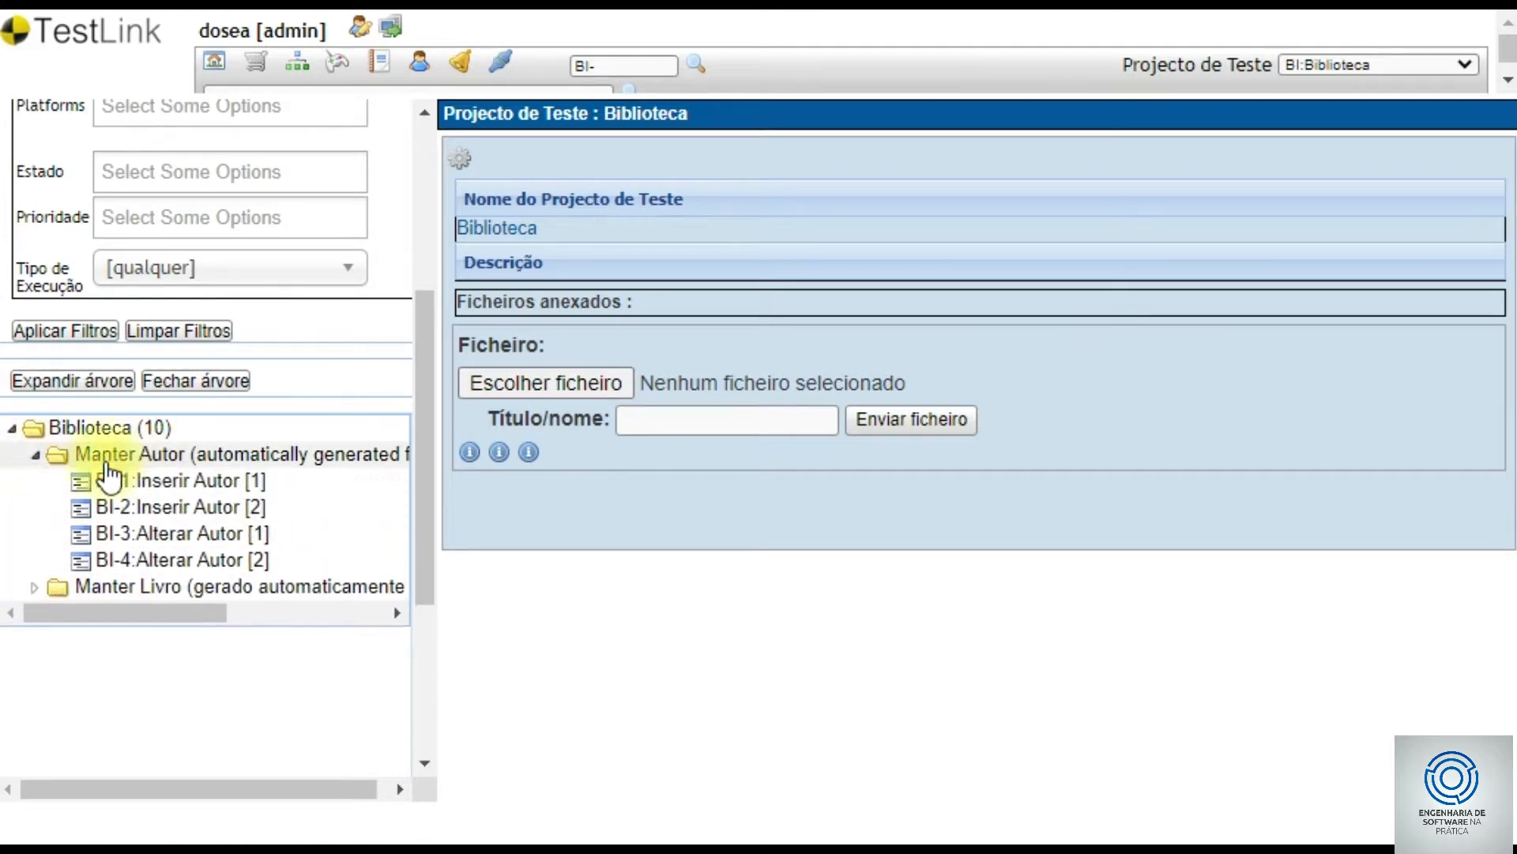
pyautogui.click(151, 458)
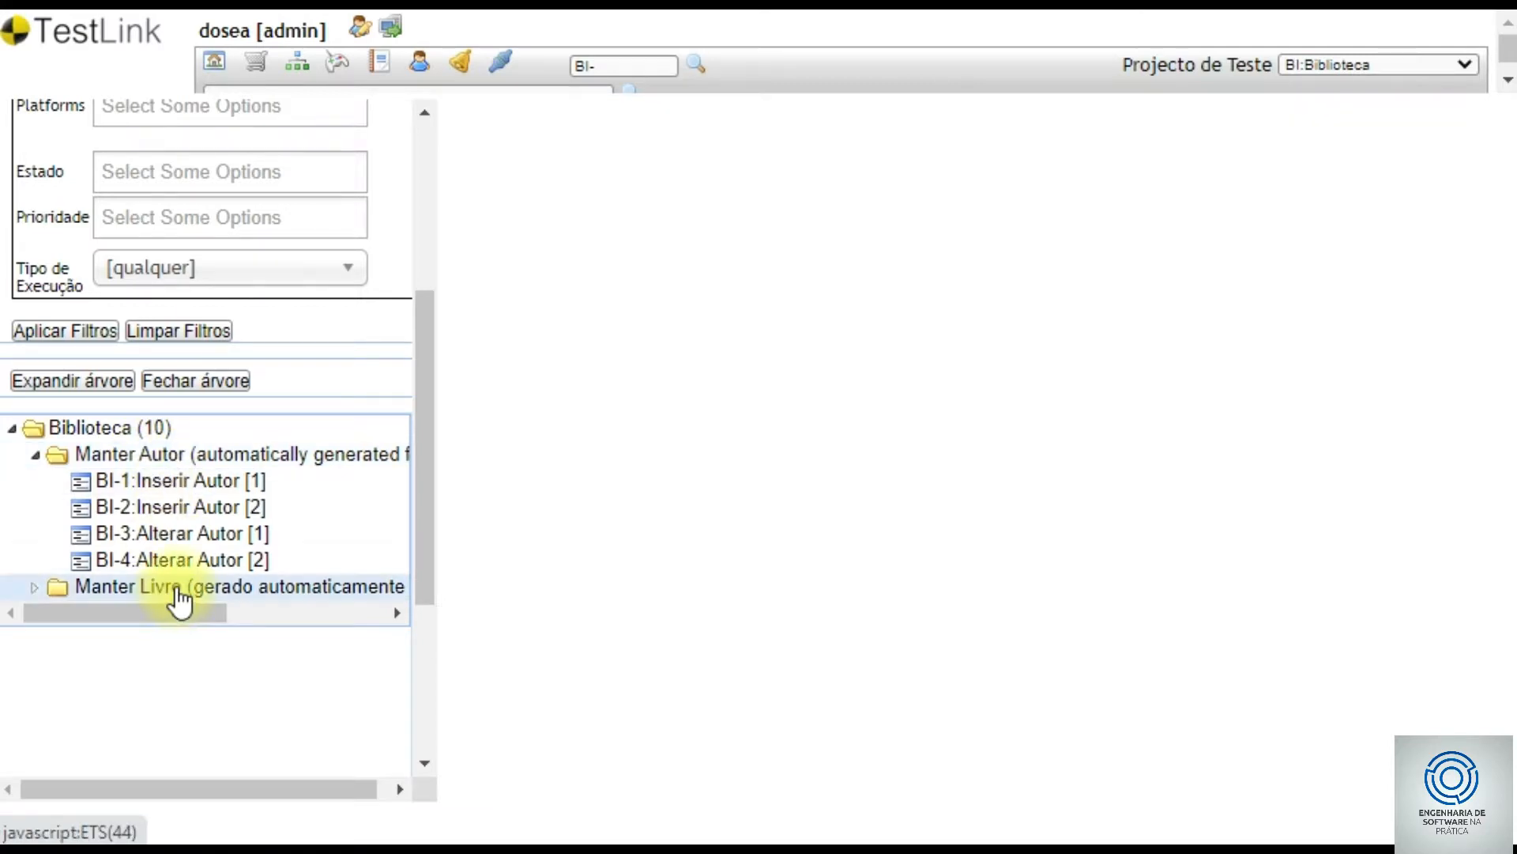
pyautogui.click(180, 589)
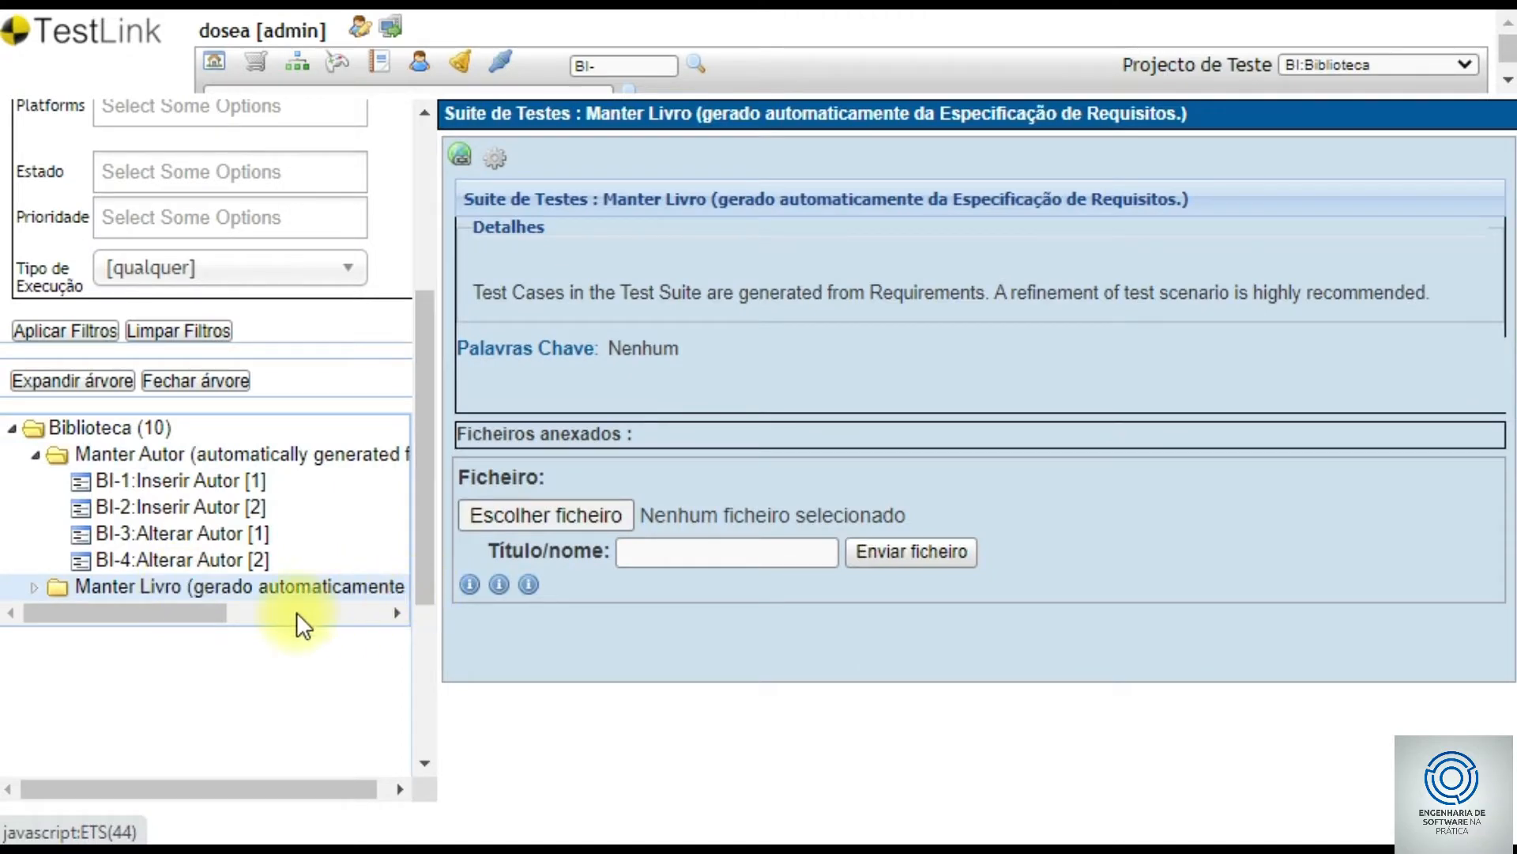
pyautogui.click(286, 466)
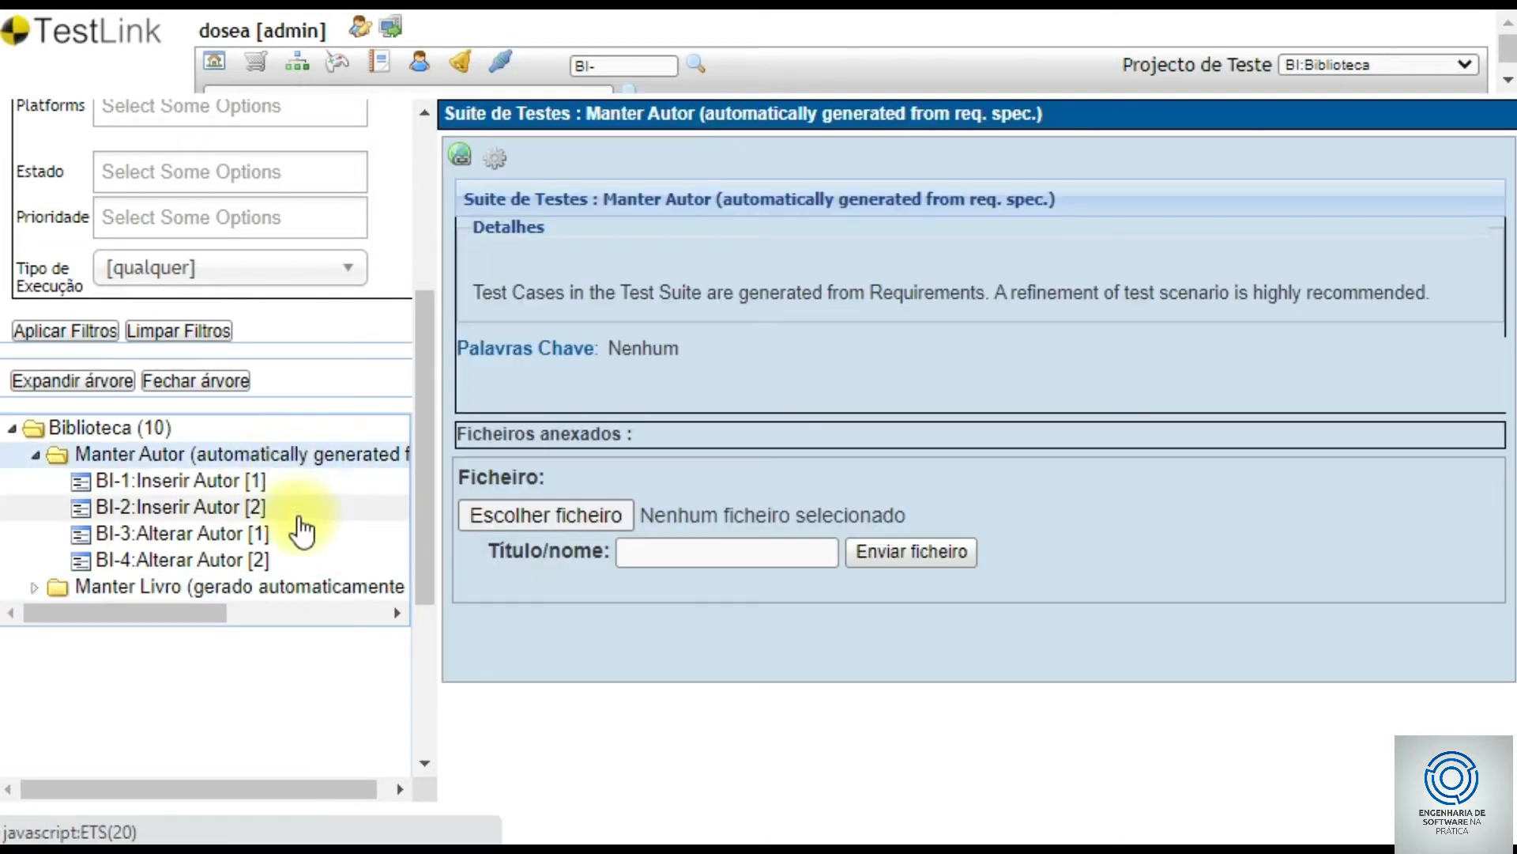
# - Rename the suite to 'Manter Autor', removing the '(automatically generated from req. spec.)' suffix
pyautogui.click(496, 159)
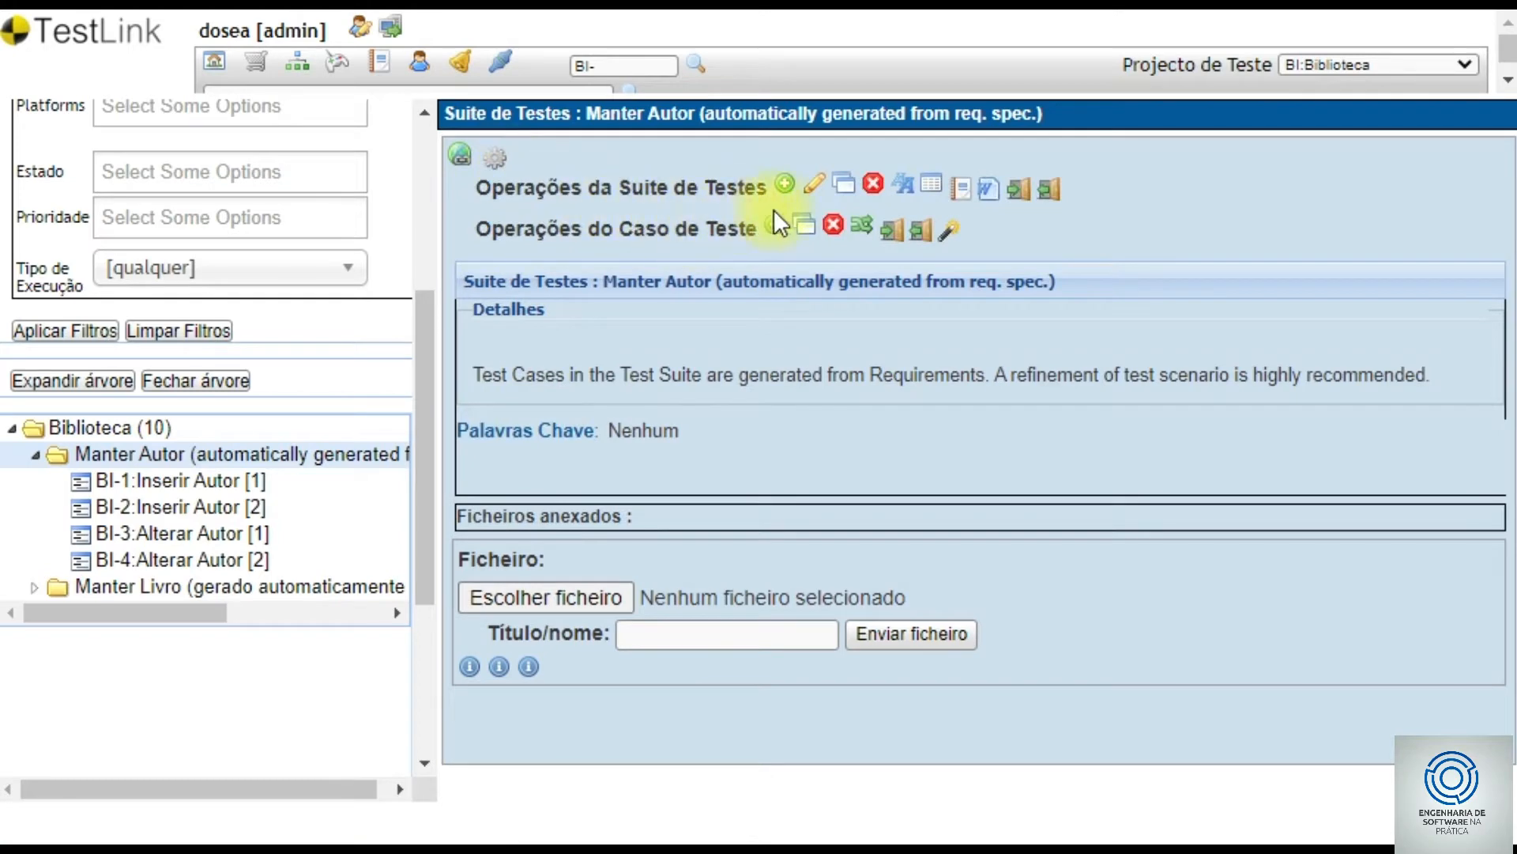
pyautogui.click(818, 184)
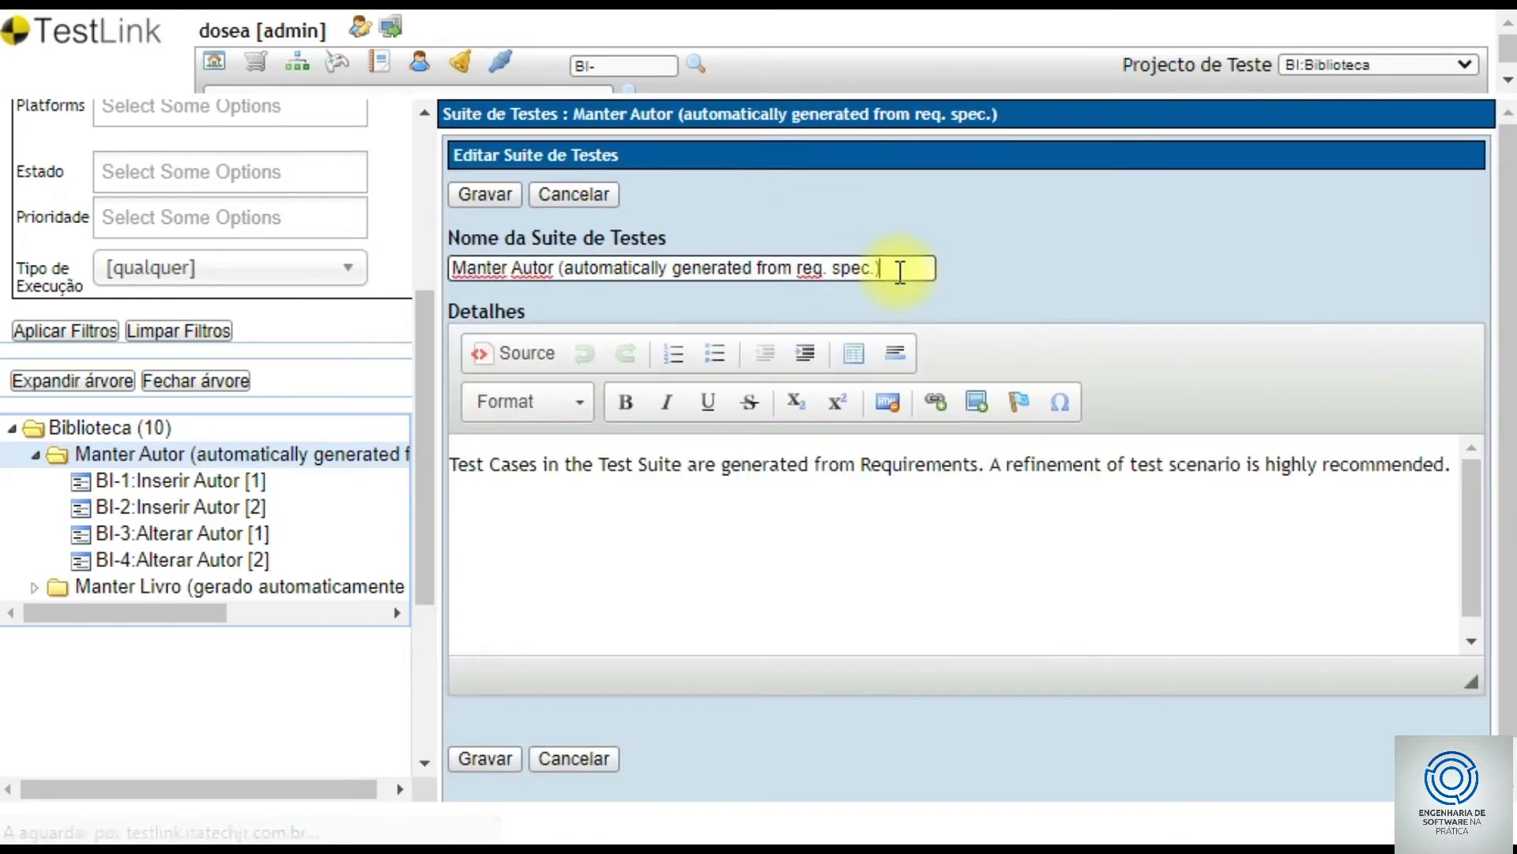
pyautogui.press('BackSpace')
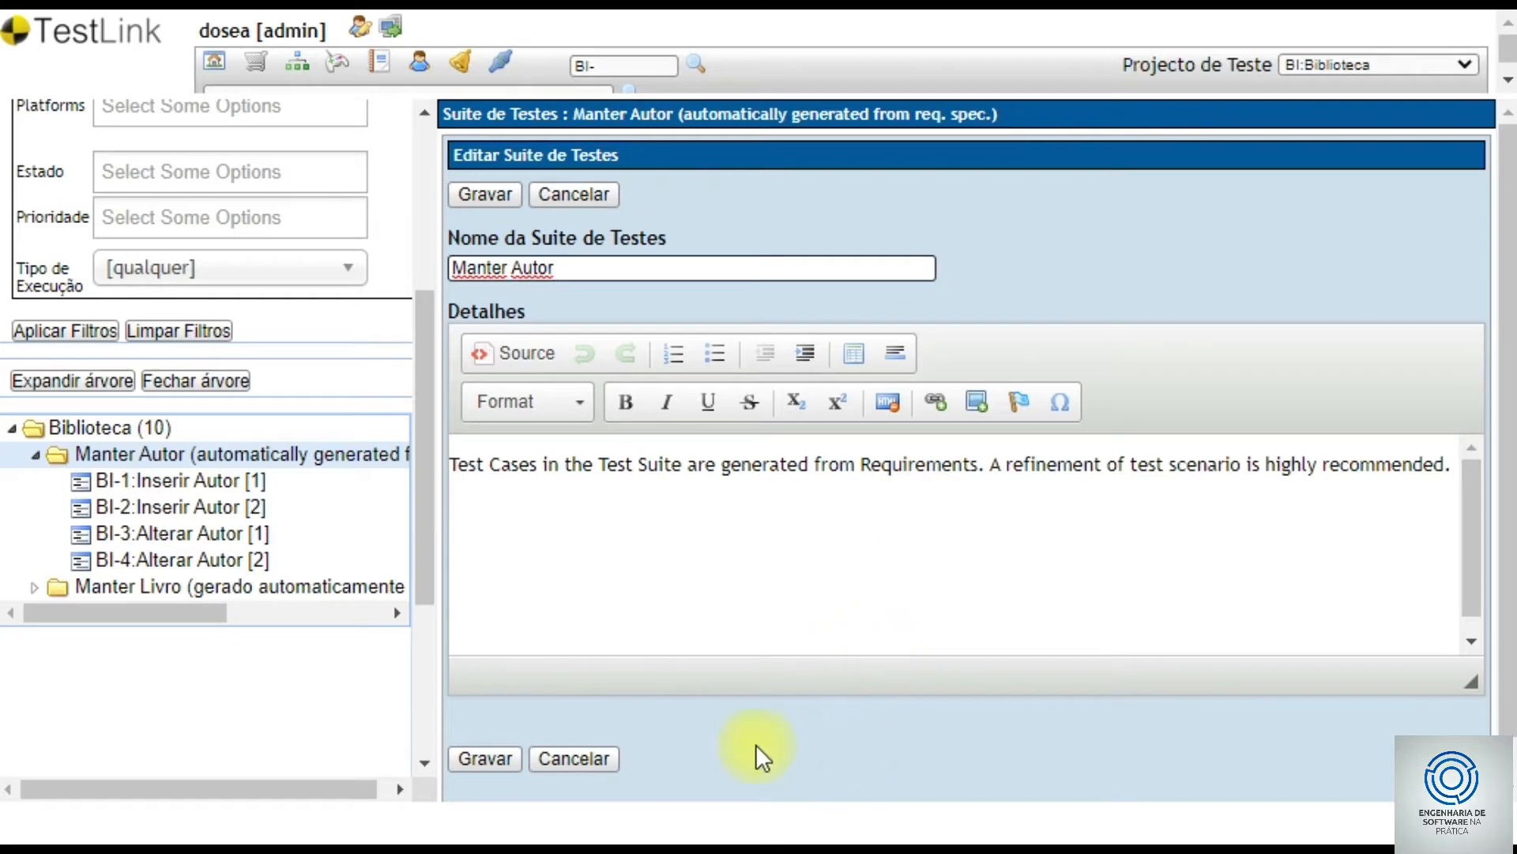
pyautogui.click(506, 756)
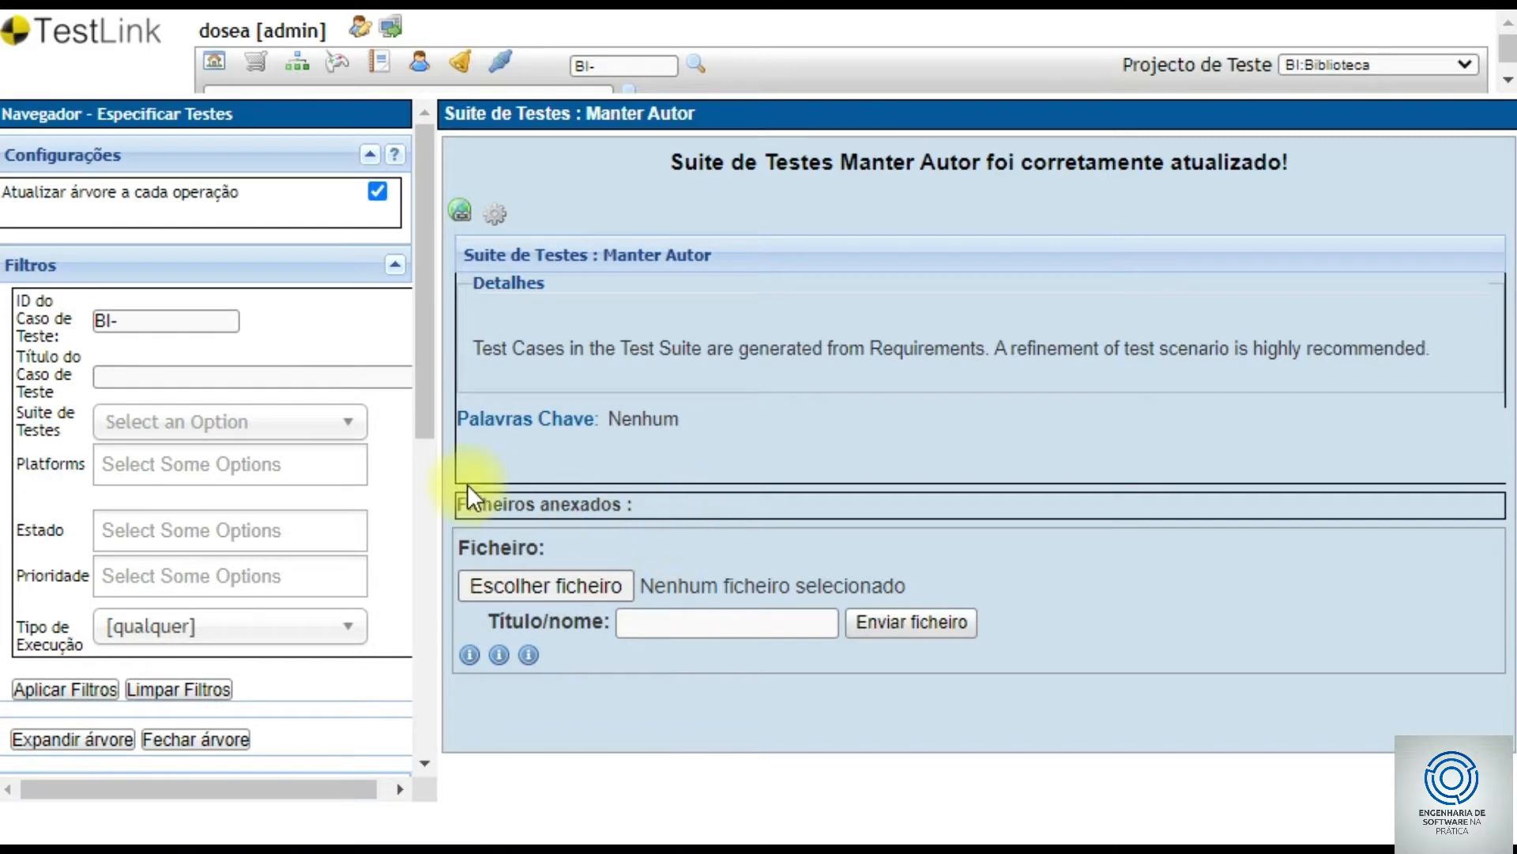
# - Expand the Manter Livro suite to show test cases BI-5 to BI-10
pyautogui.scroll(-4, 349, 498)
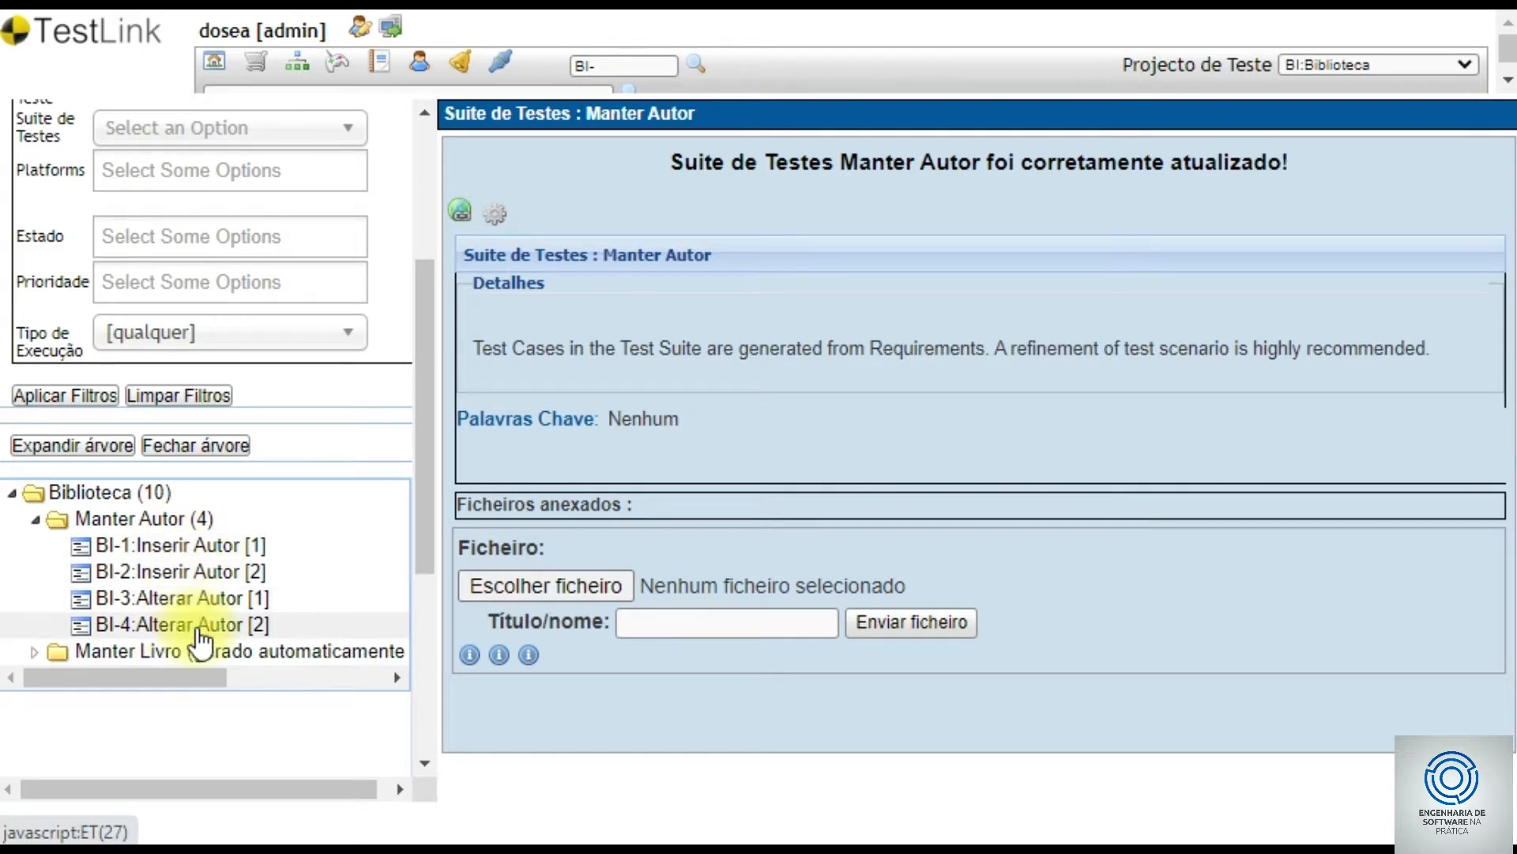
pyautogui.click(36, 651)
pyautogui.scroll(-1, 86, 640)
pyautogui.scroll(-3, 86, 640)
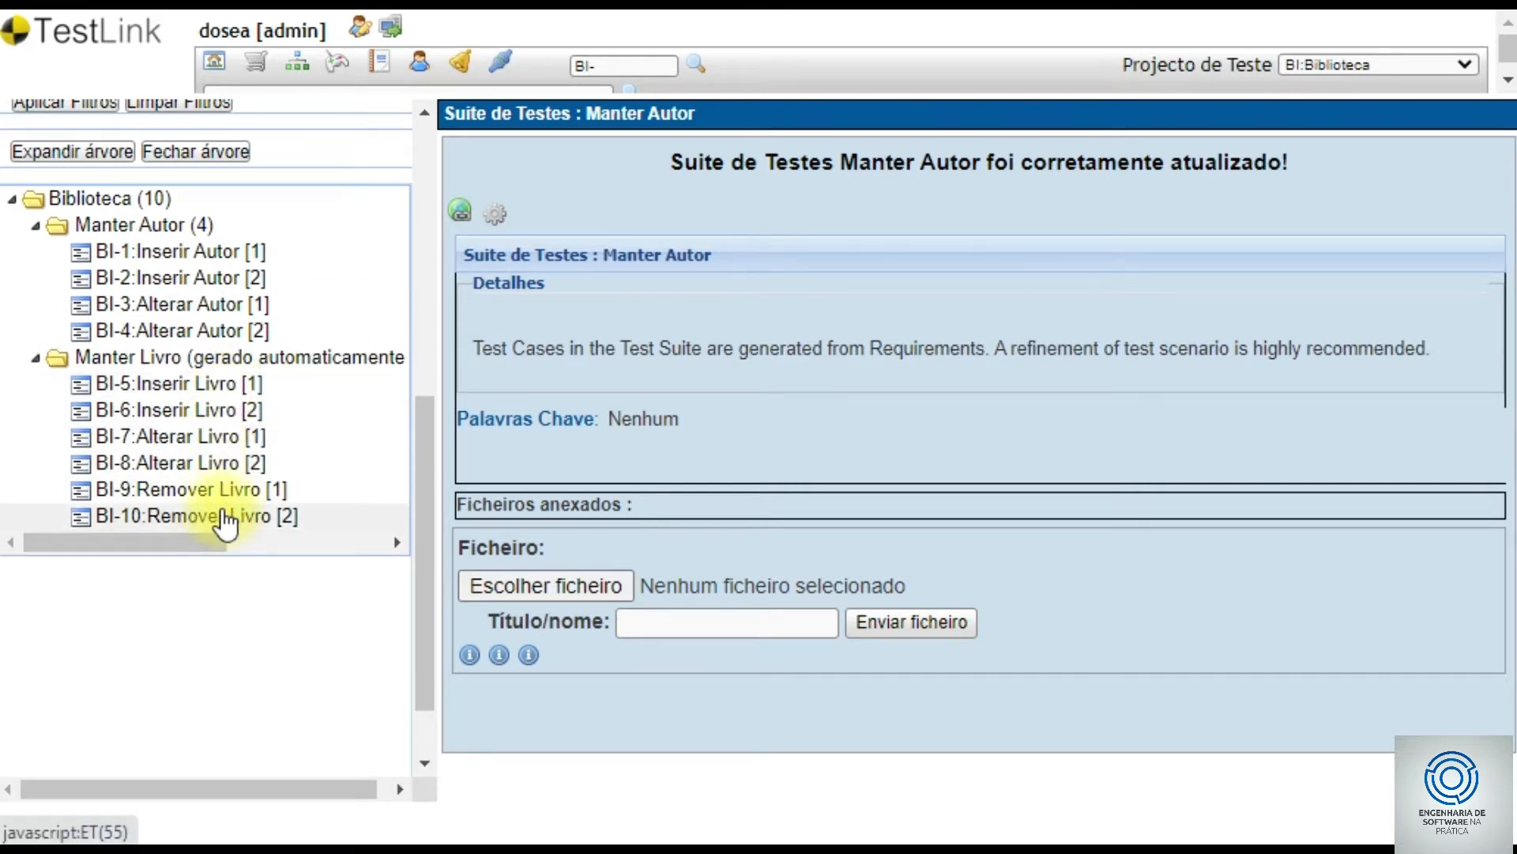
pyautogui.scroll(5, 215, 503)
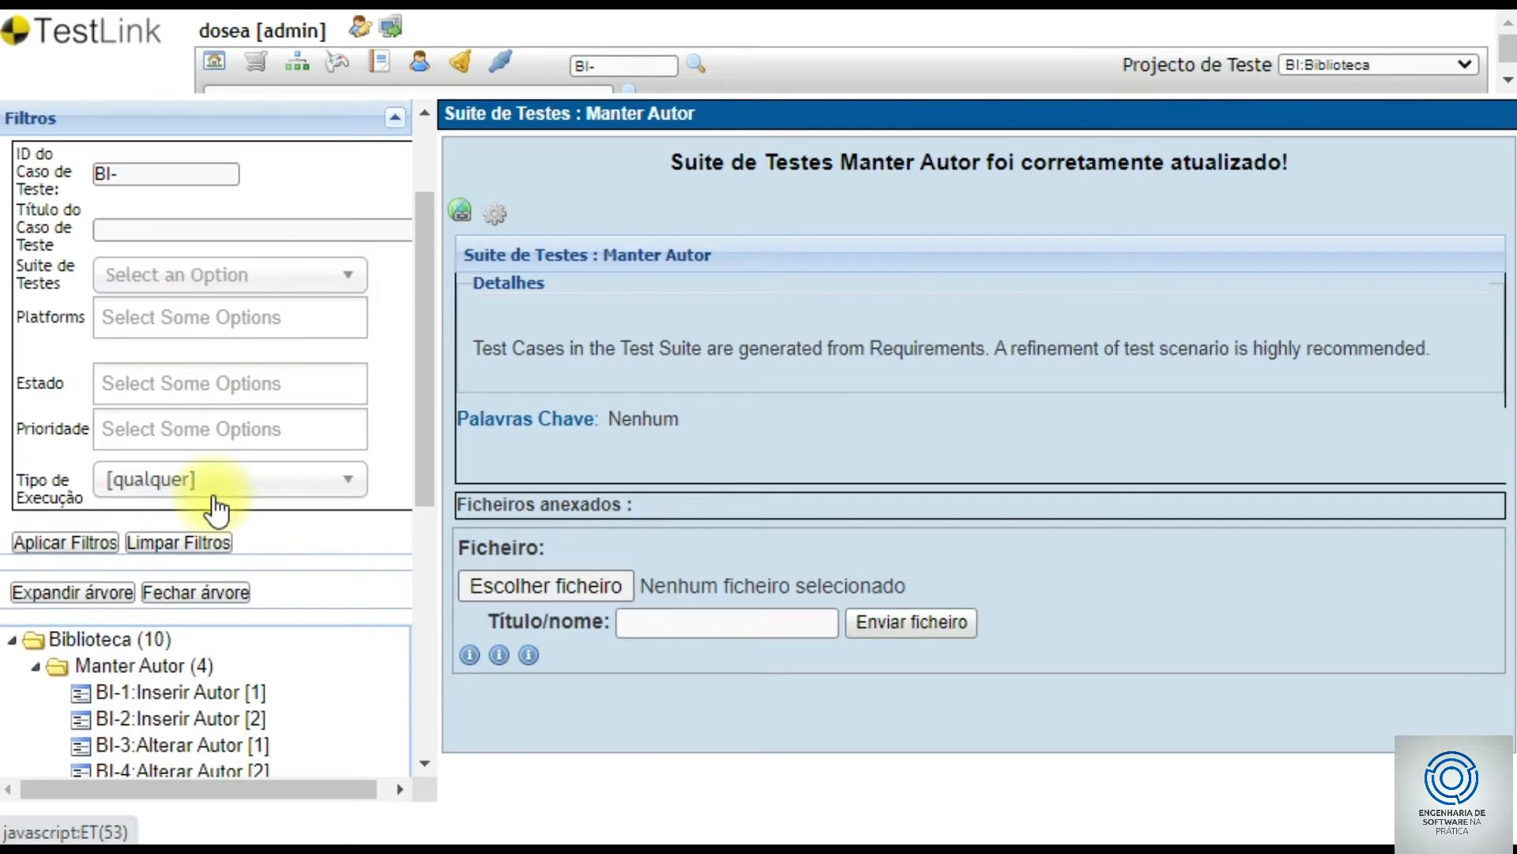
pyautogui.scroll(2, 214, 503)
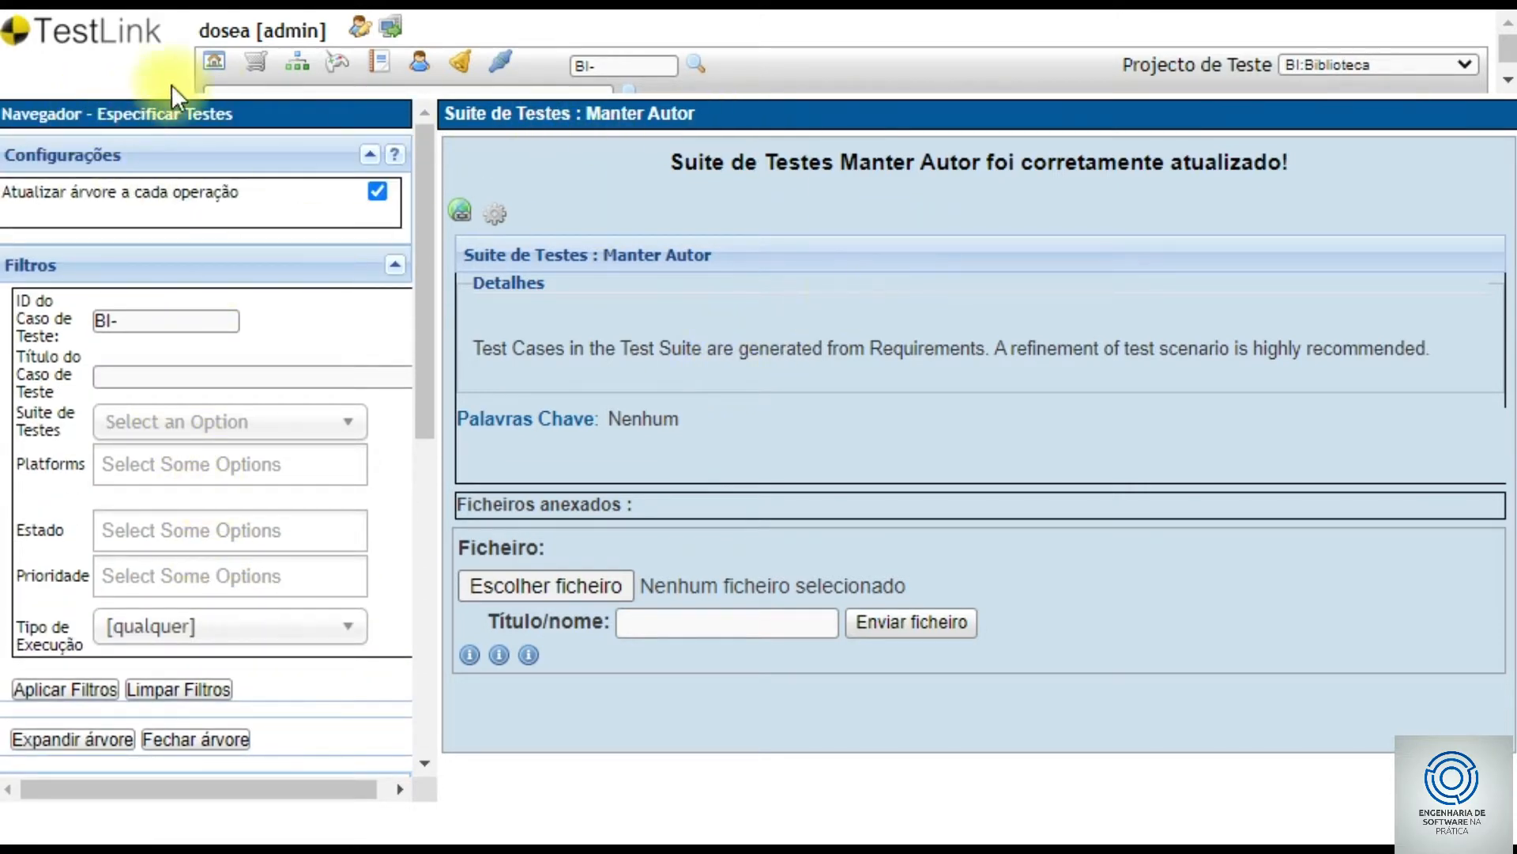
# - Open the UC003 Manter Livro requirement specification from the home page
pyautogui.click(215, 63)
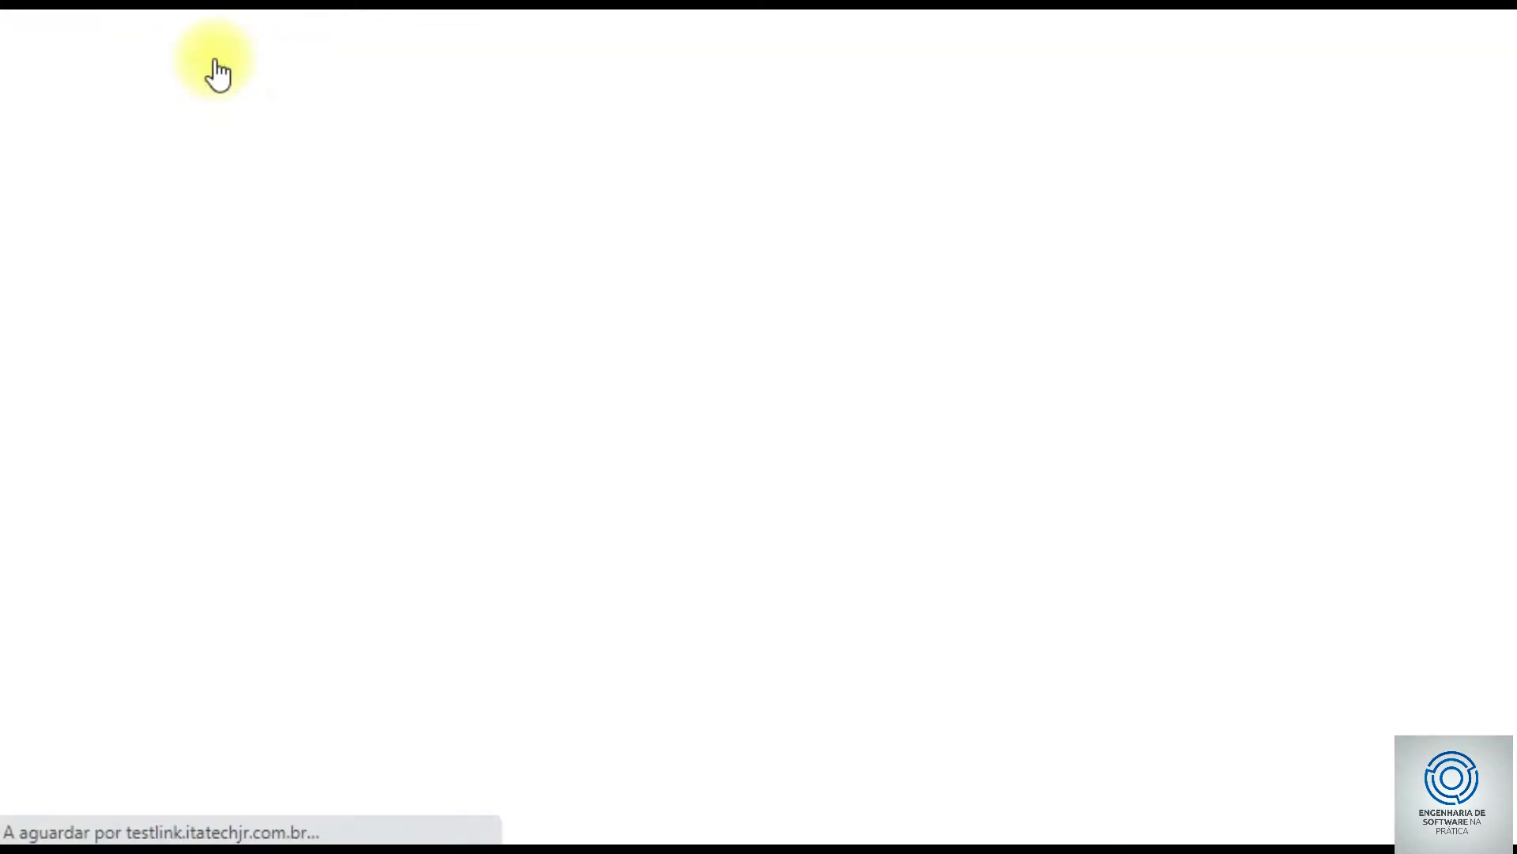
pyautogui.scroll(-2, 221, 533)
pyautogui.scroll(-1, 221, 532)
pyautogui.click(198, 490)
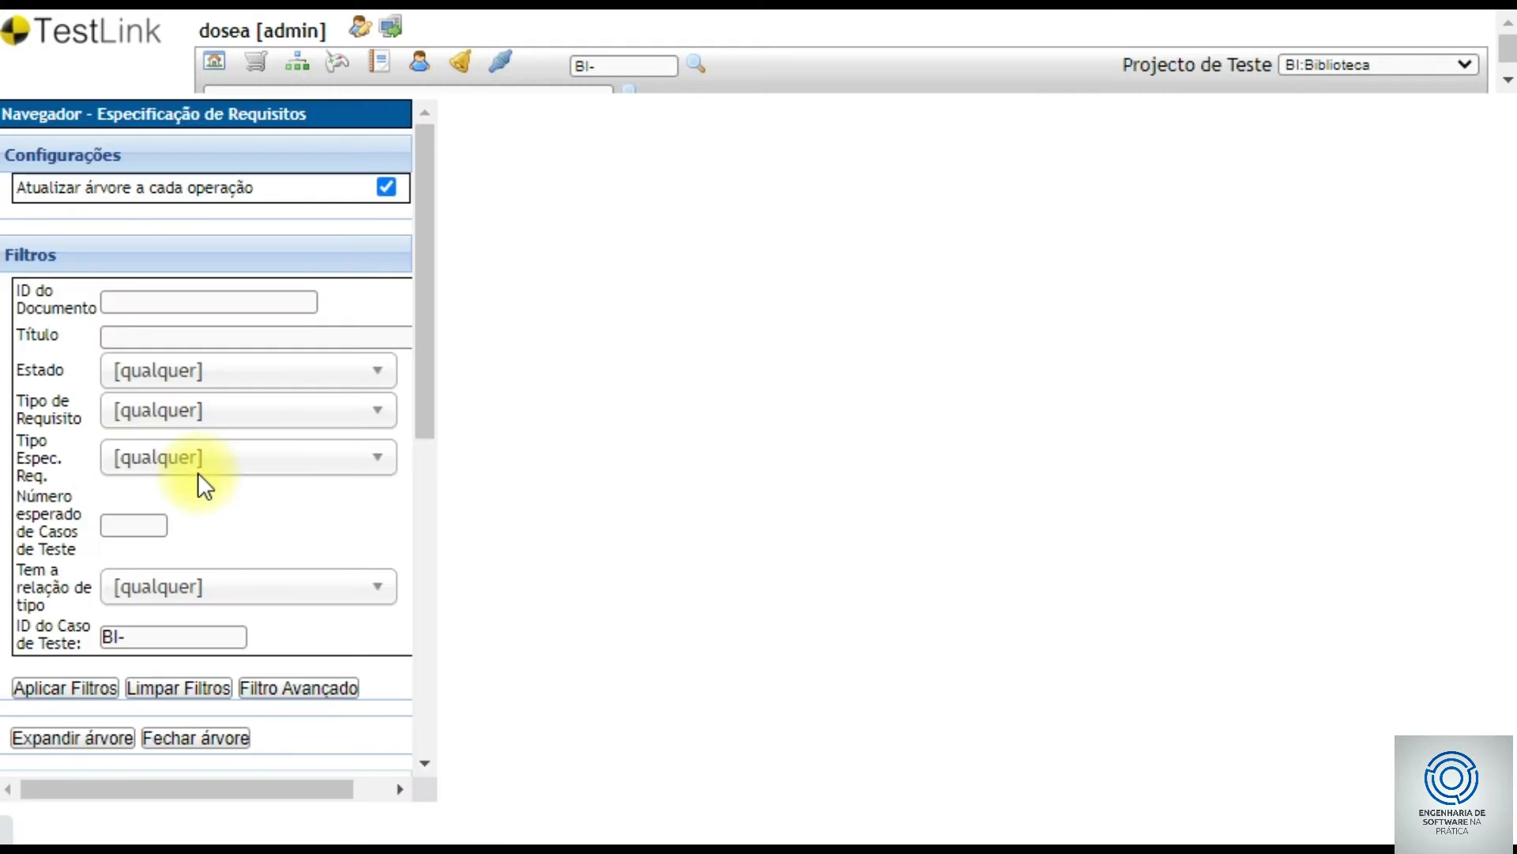
pyautogui.scroll(-5, 202, 482)
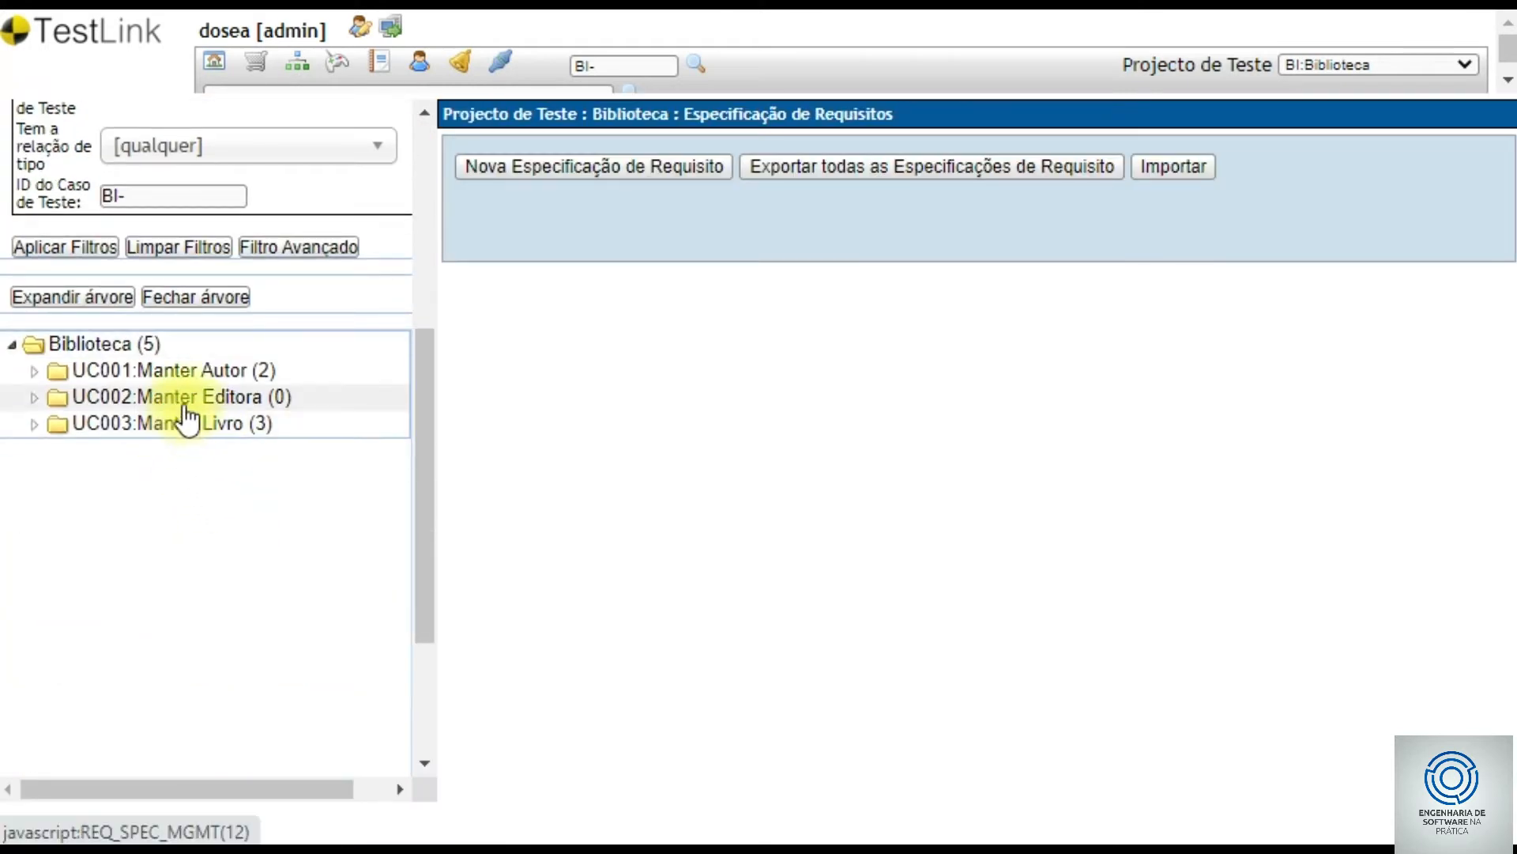
pyautogui.moveTo(180, 398); pyautogui.dragTo(190, 426)
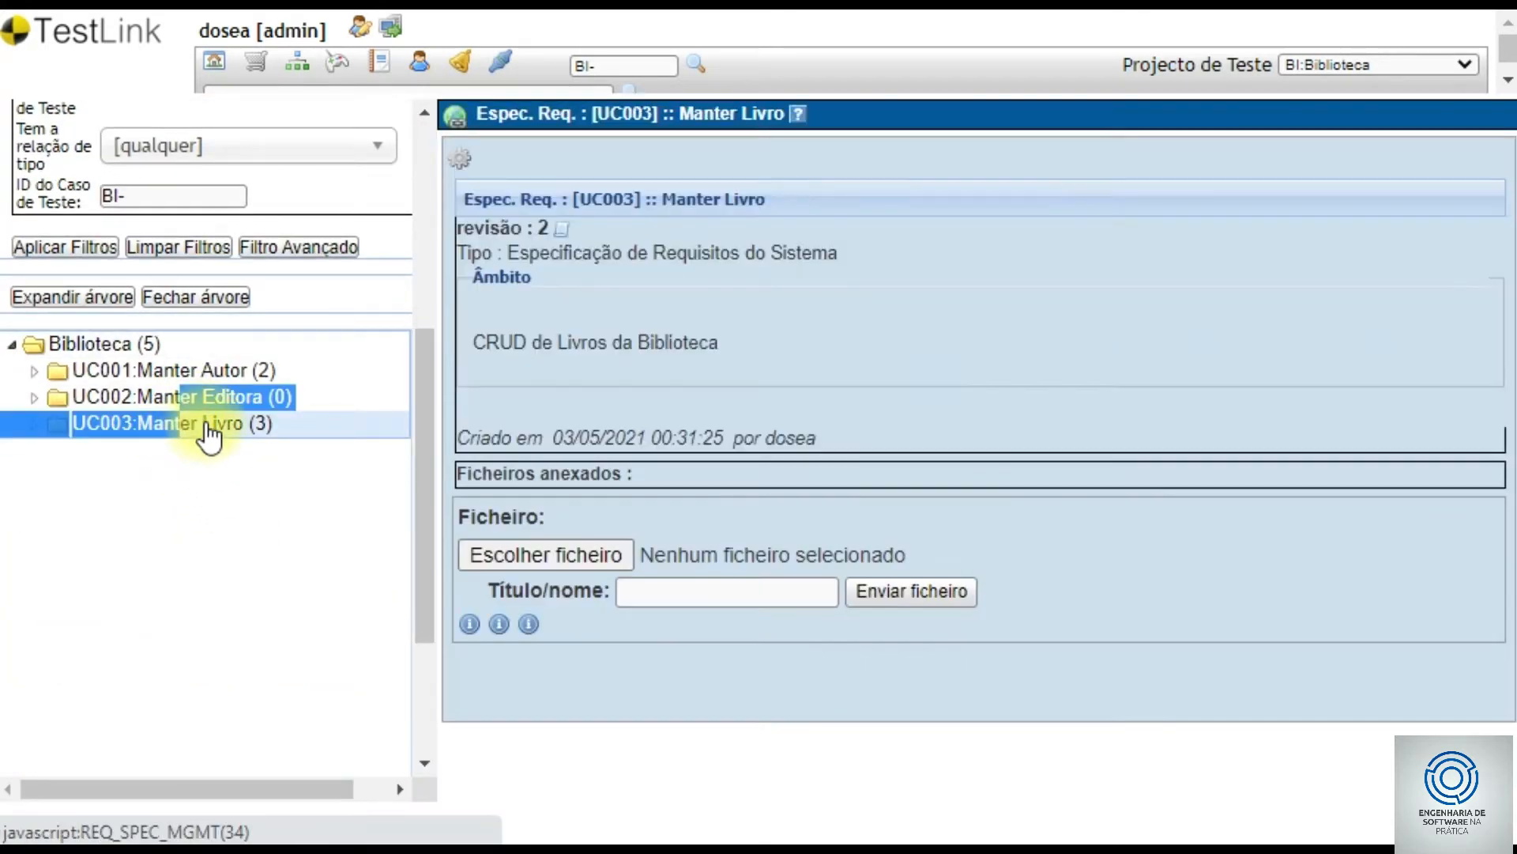
pyautogui.click(212, 427)
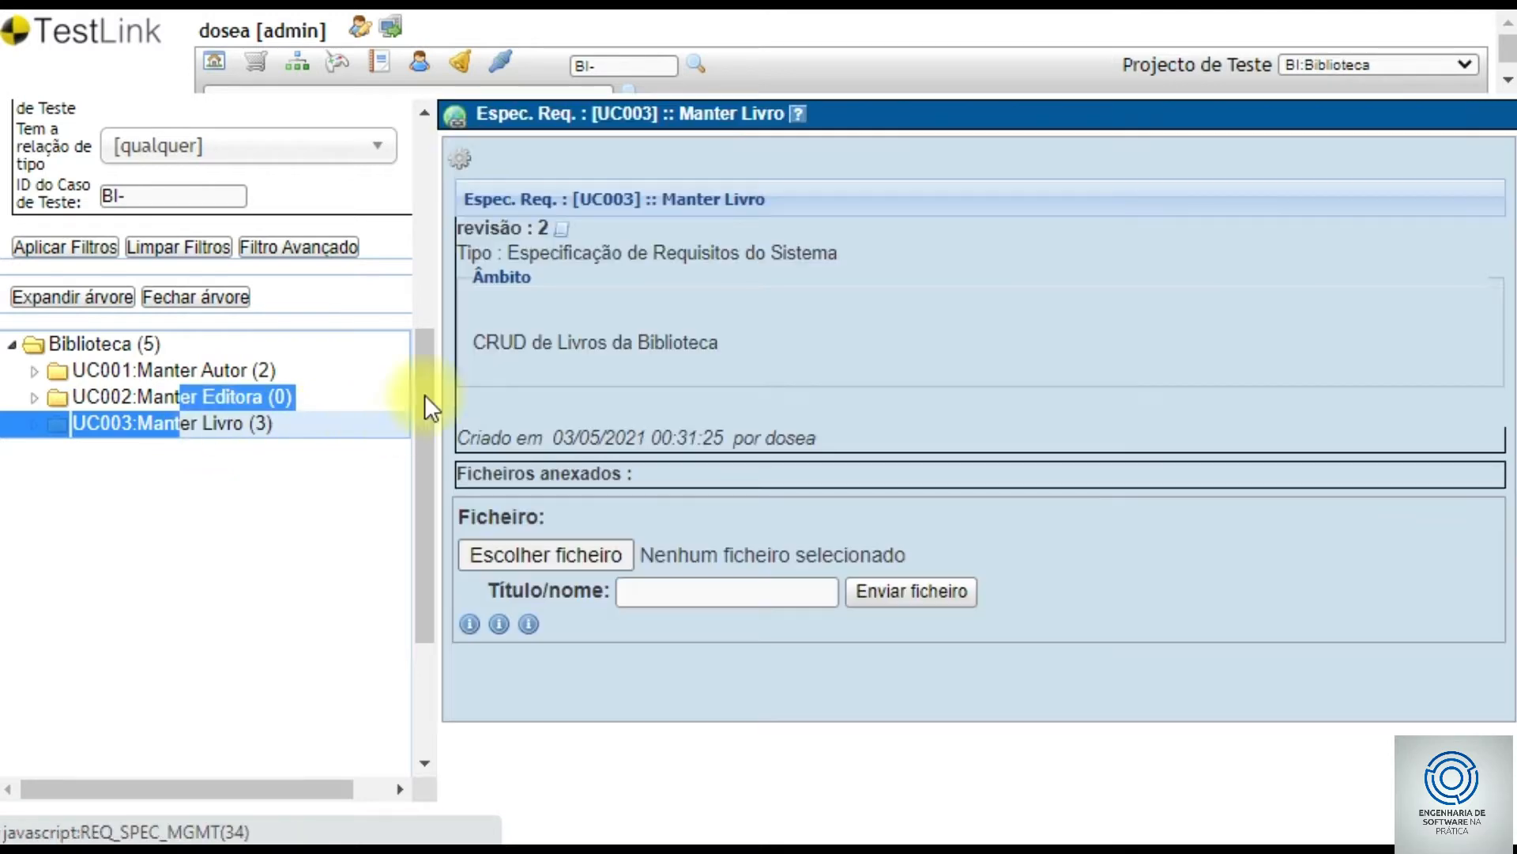
# - Generate two test cases each for requirements REQ03–REQ05 in the Manter Livro suite
pyautogui.click(460, 161)
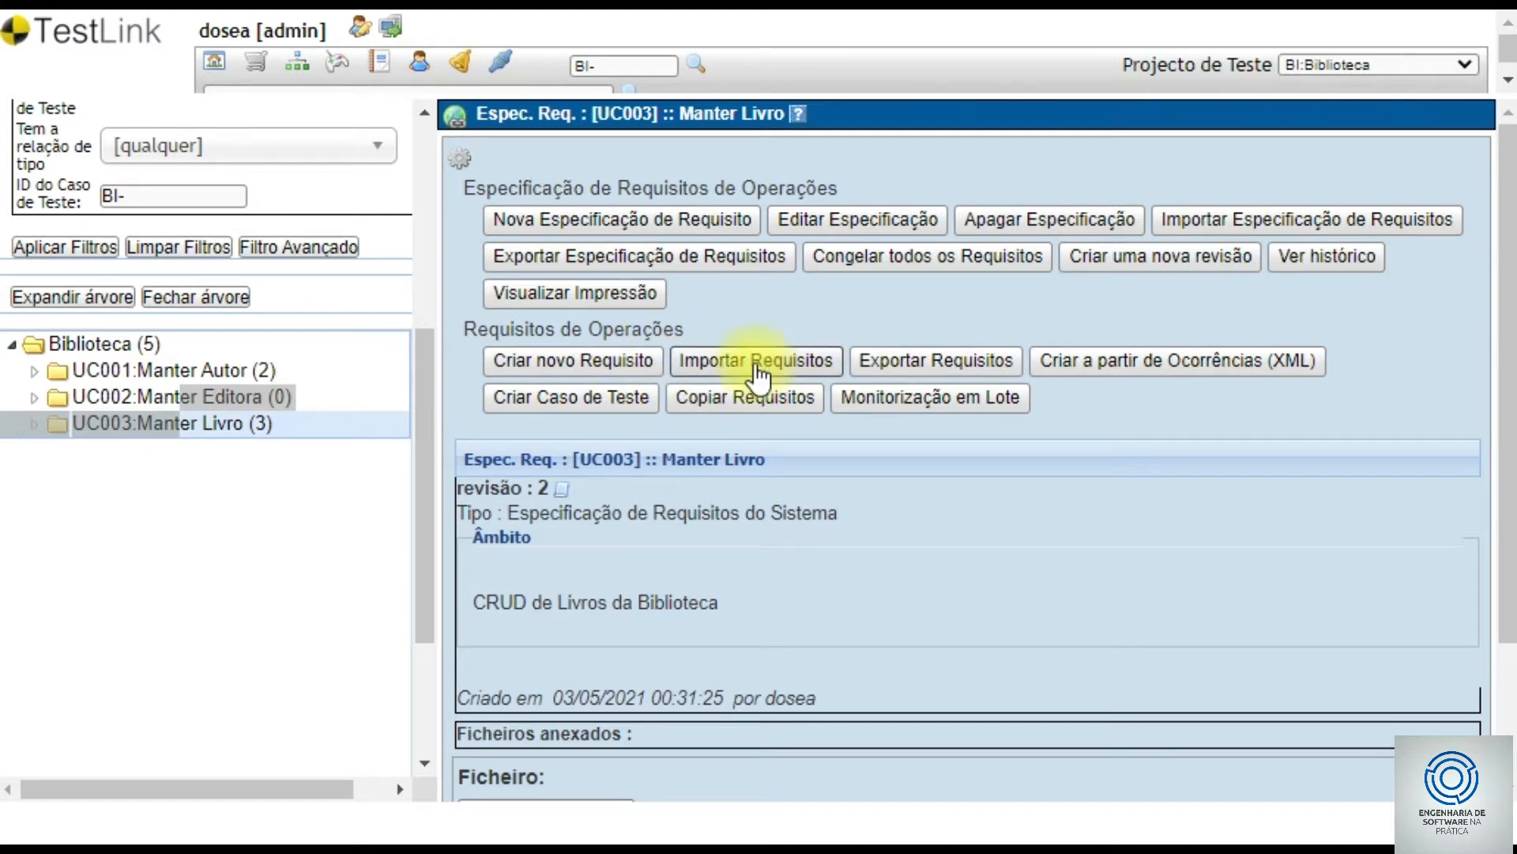
pyautogui.click(588, 395)
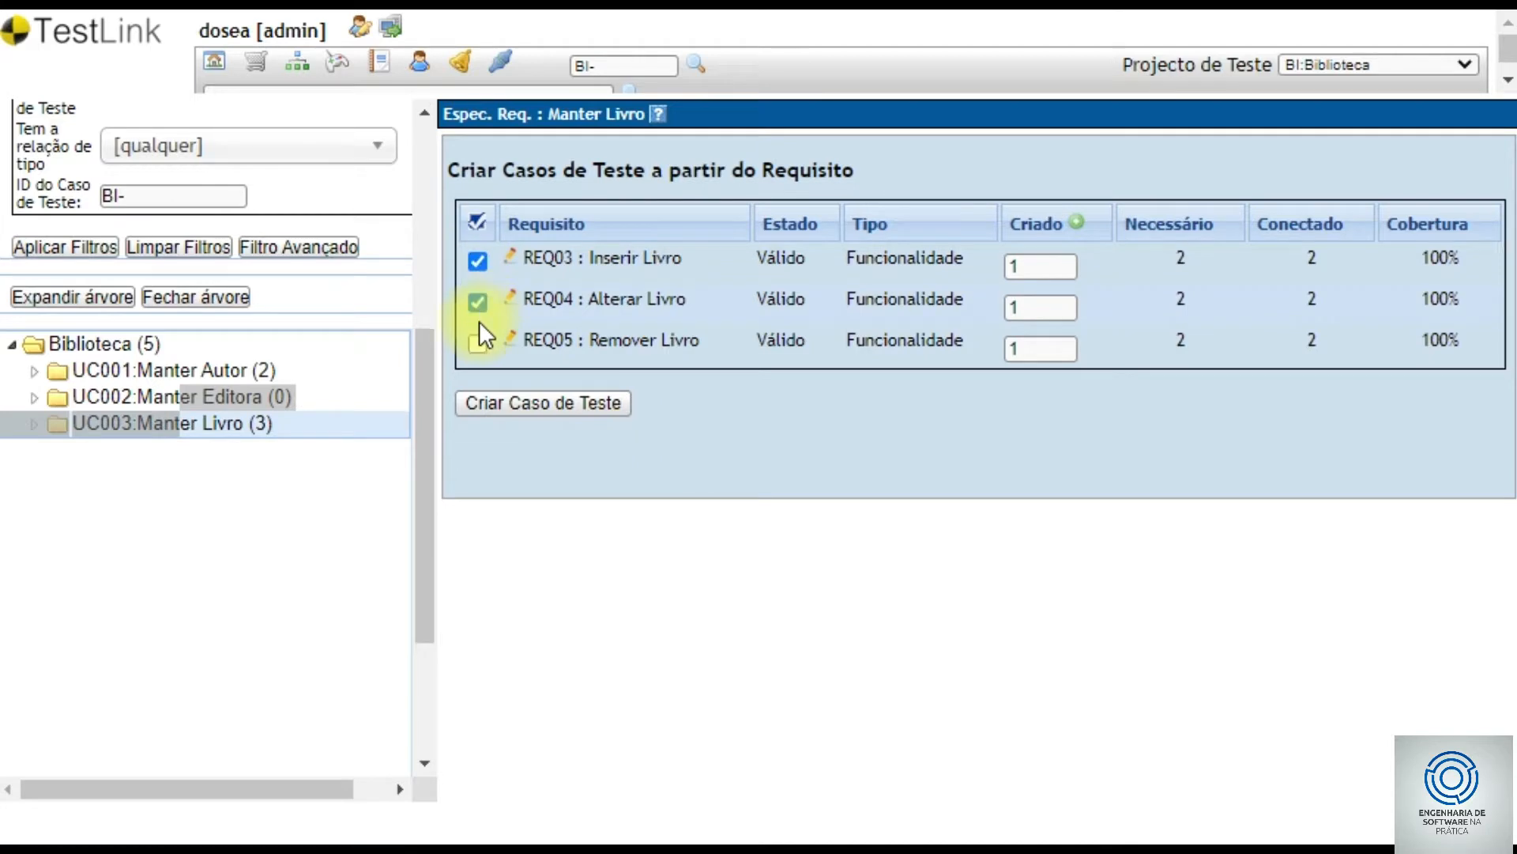
pyautogui.doubleClick(1030, 268)
pyautogui.write('2')
pyautogui.press('Tab')
pyautogui.write('2')
pyautogui.press('Tab')
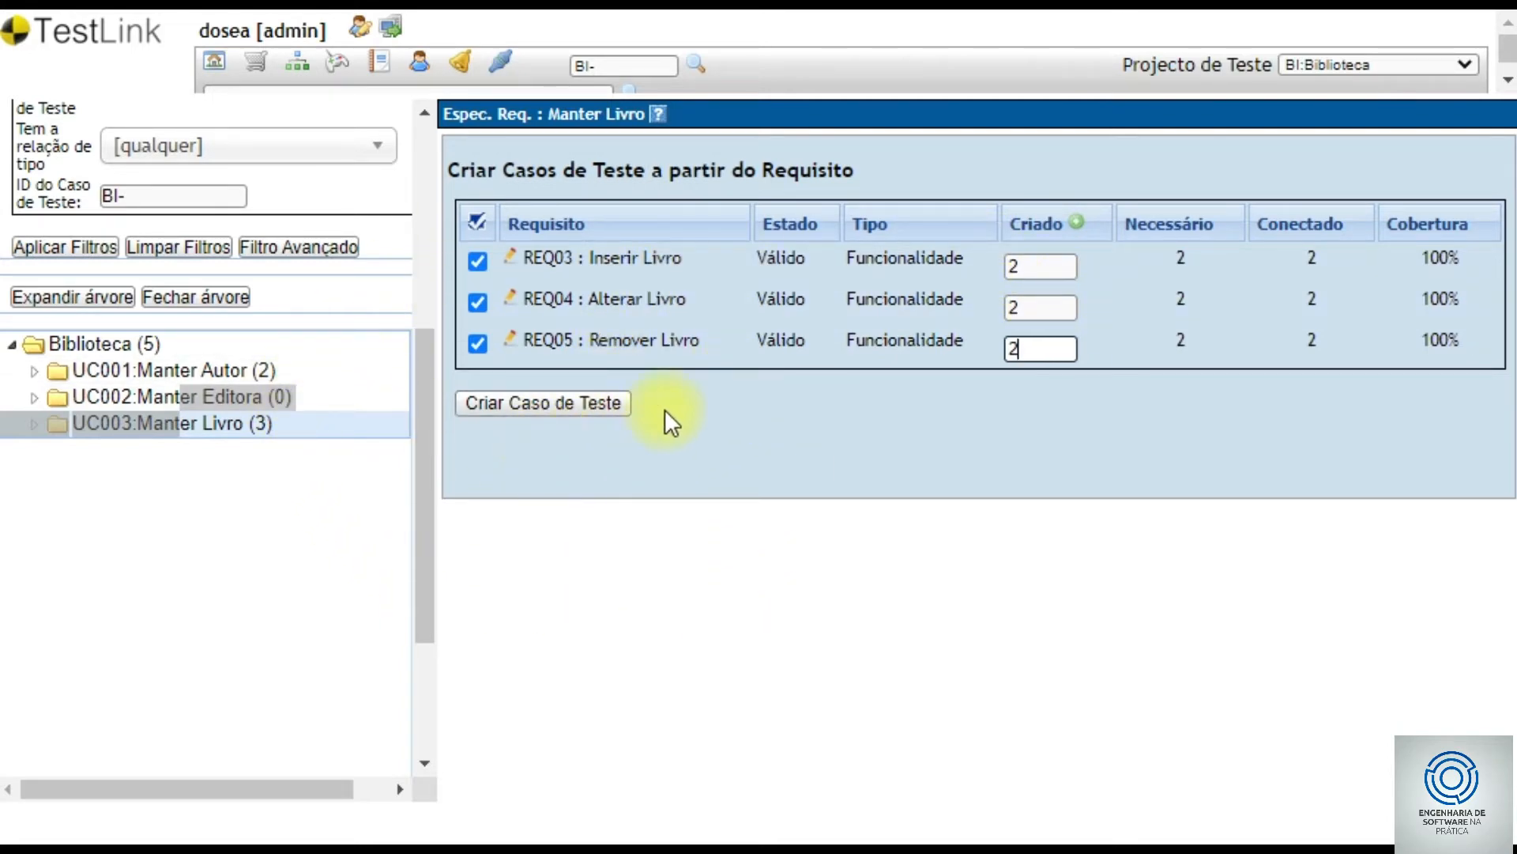
pyautogui.click(530, 406)
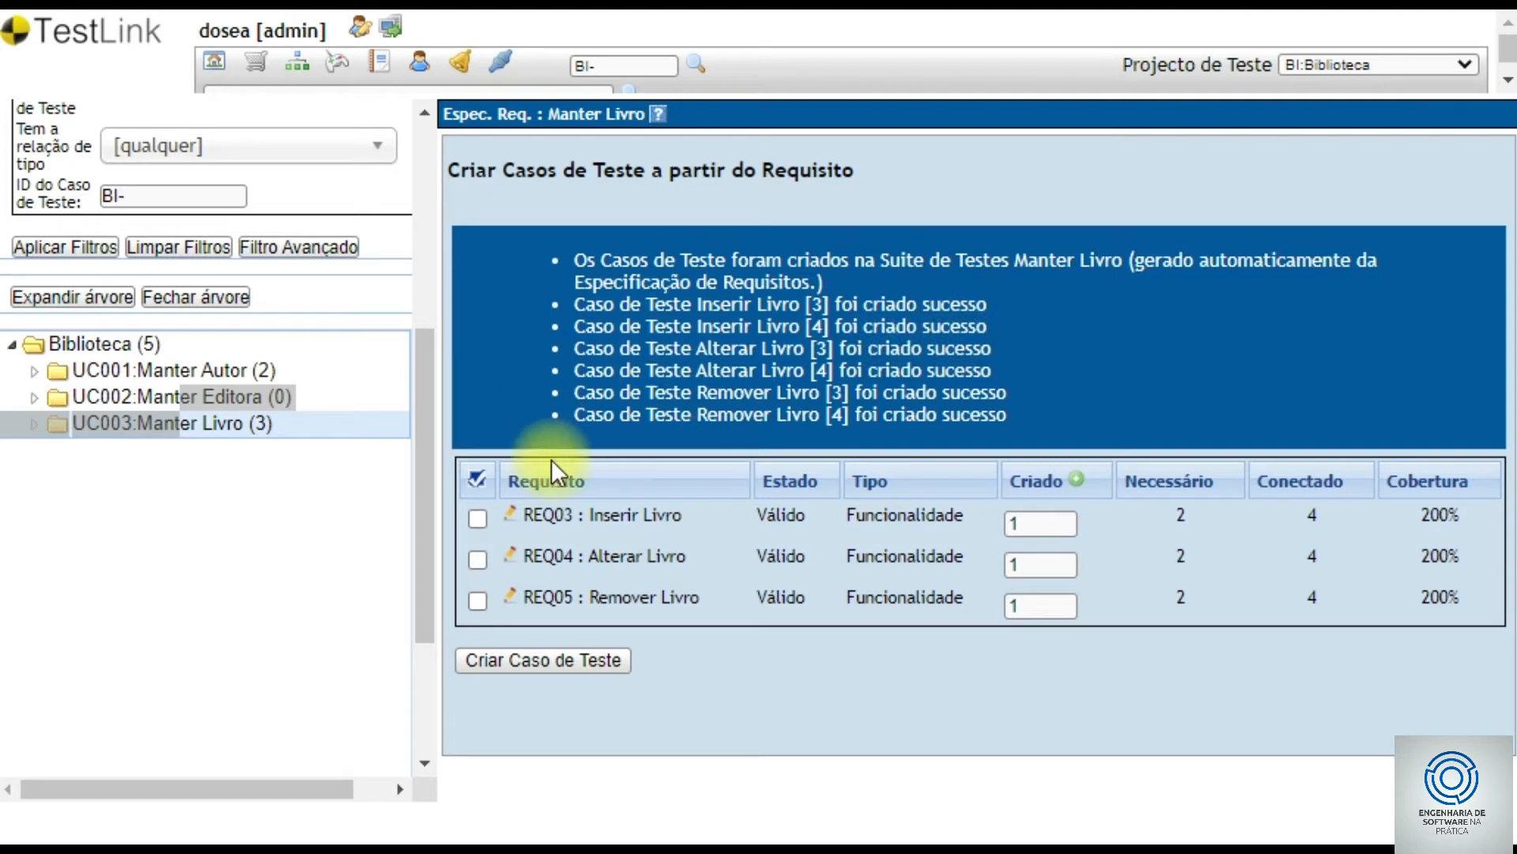
# - Return to the test case specification area via the home page
pyautogui.click(215, 65)
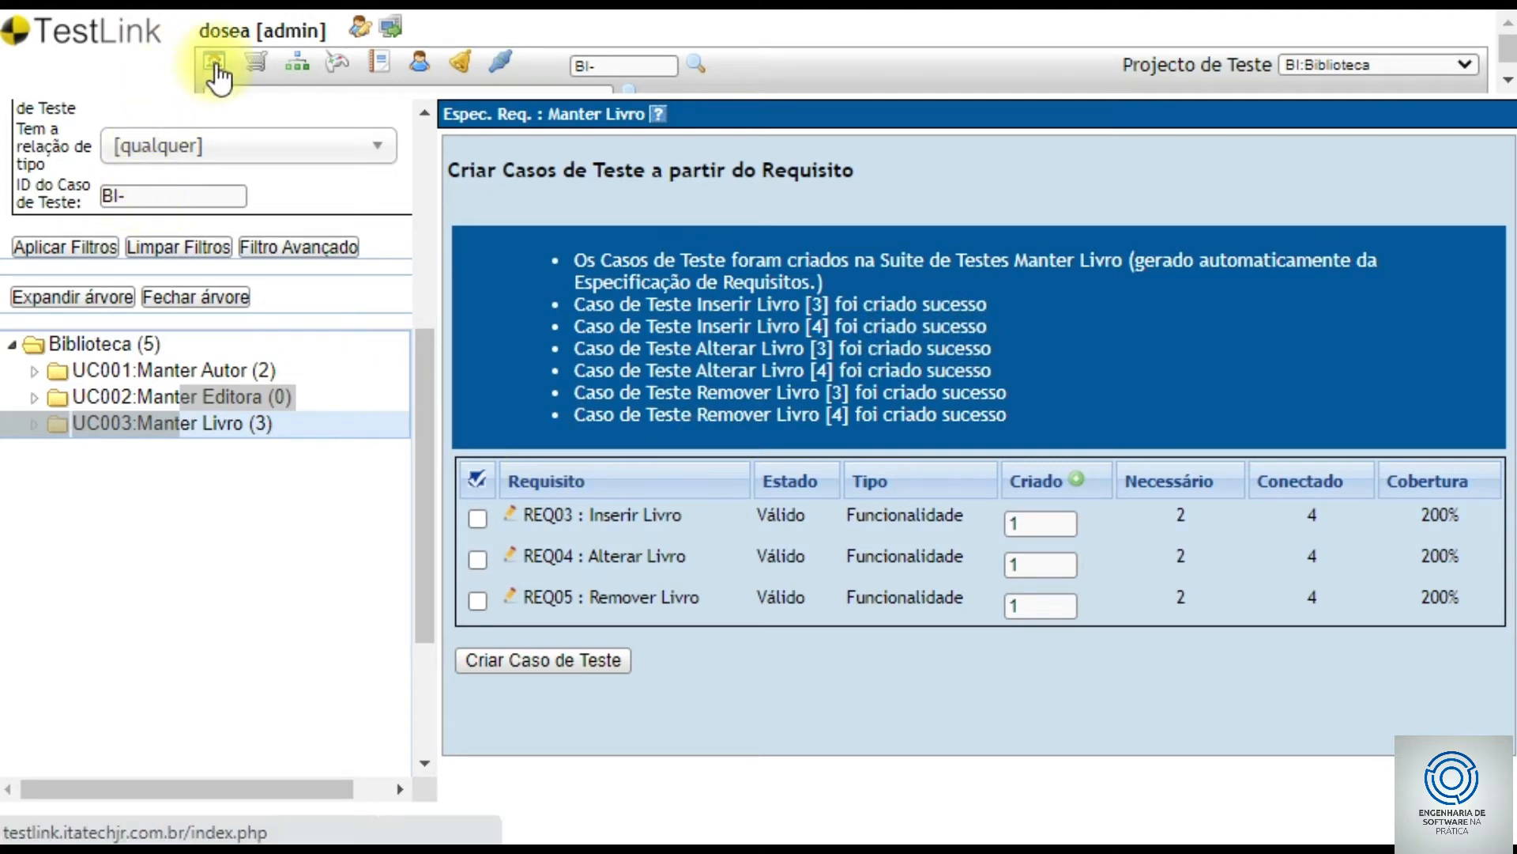
pyautogui.scroll(-5, 217, 390)
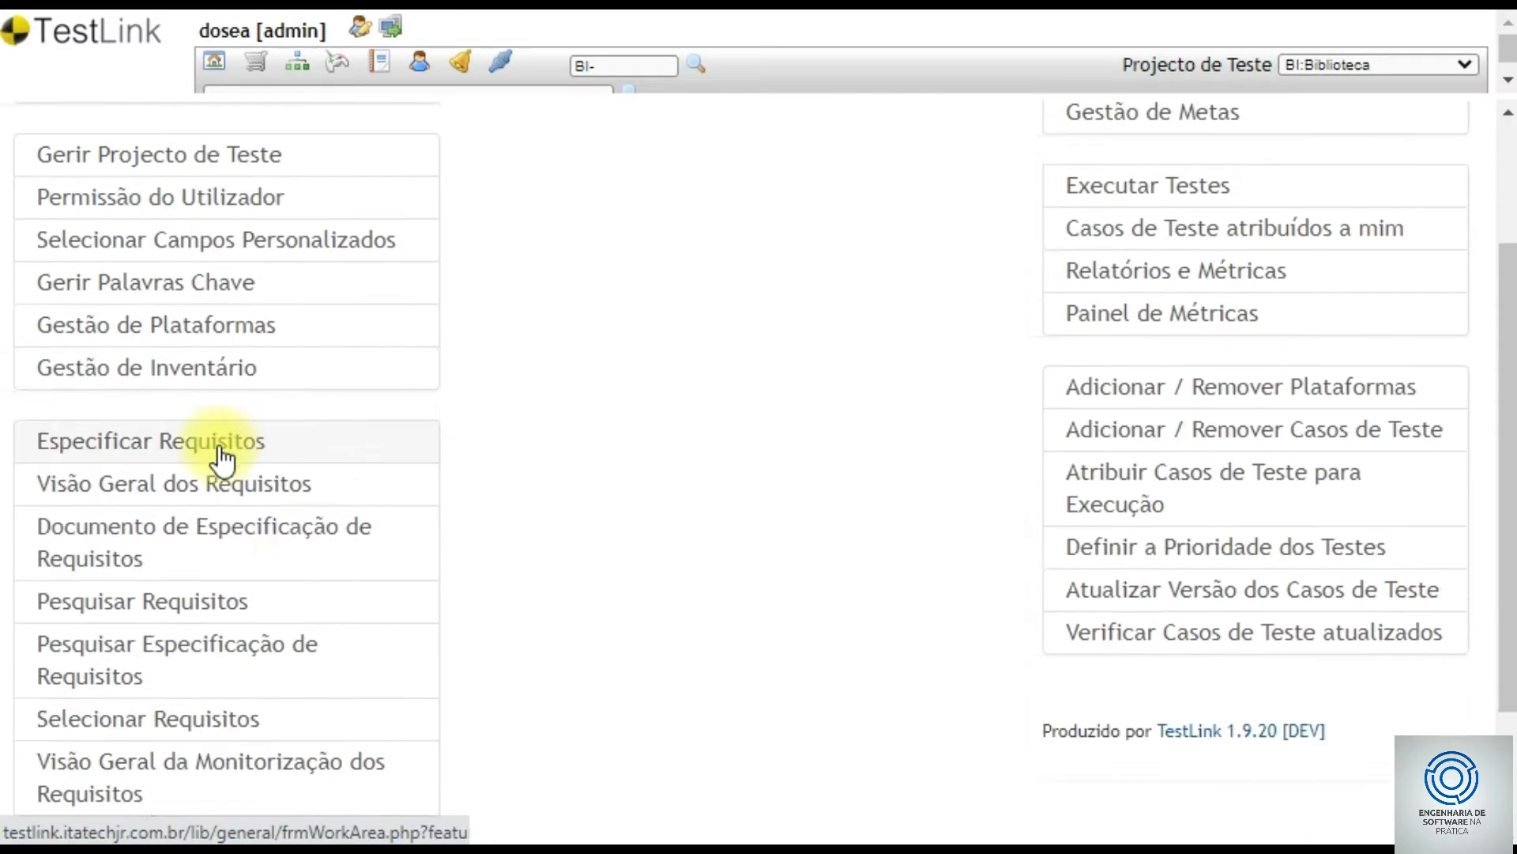
pyautogui.click(181, 684)
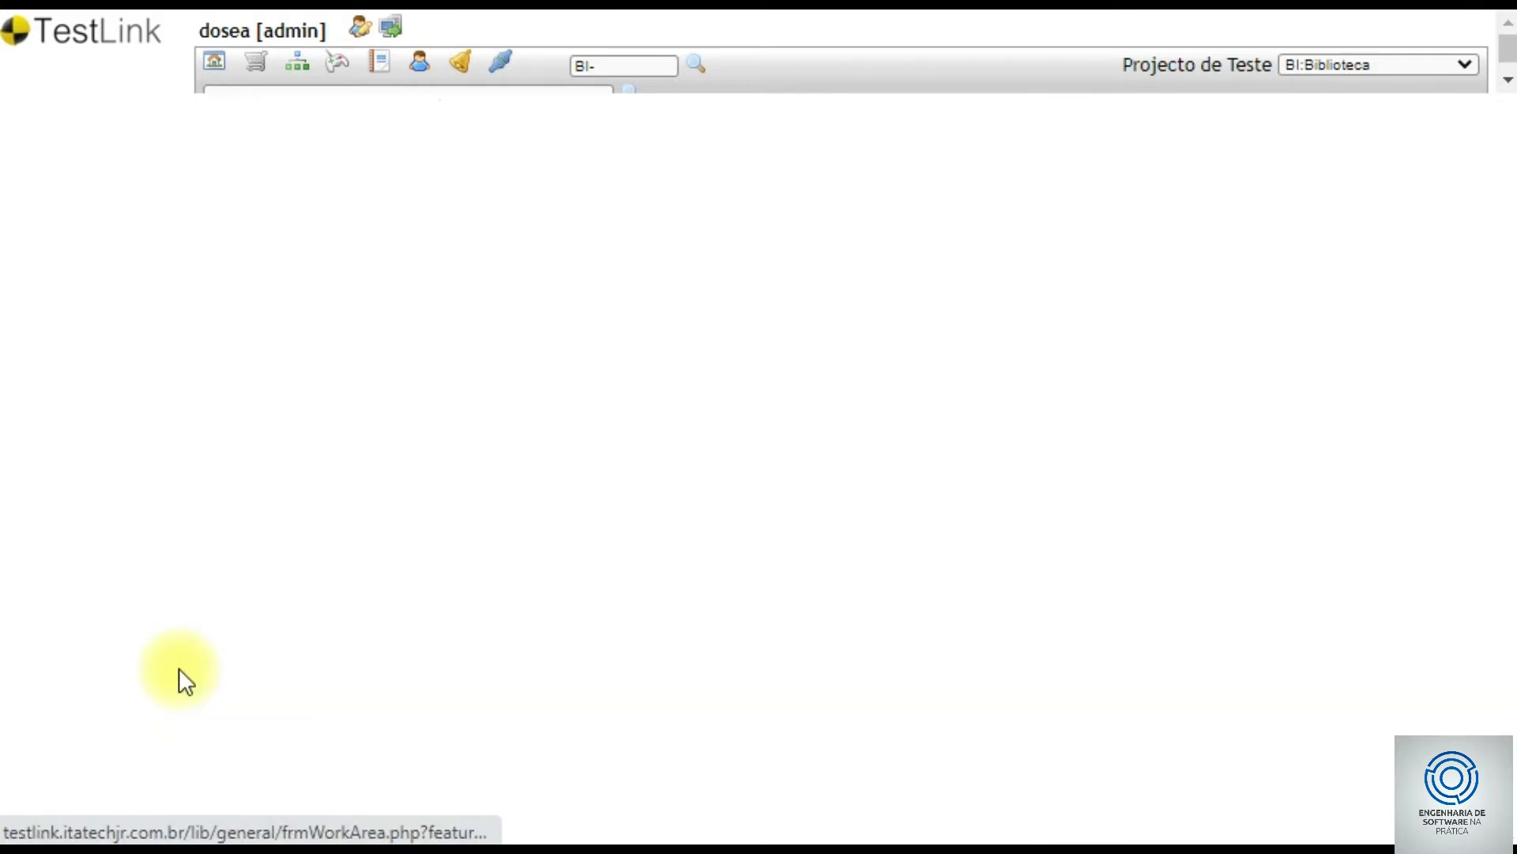
pyautogui.scroll(-6, 305, 506)
pyautogui.scroll(-2, 225, 490)
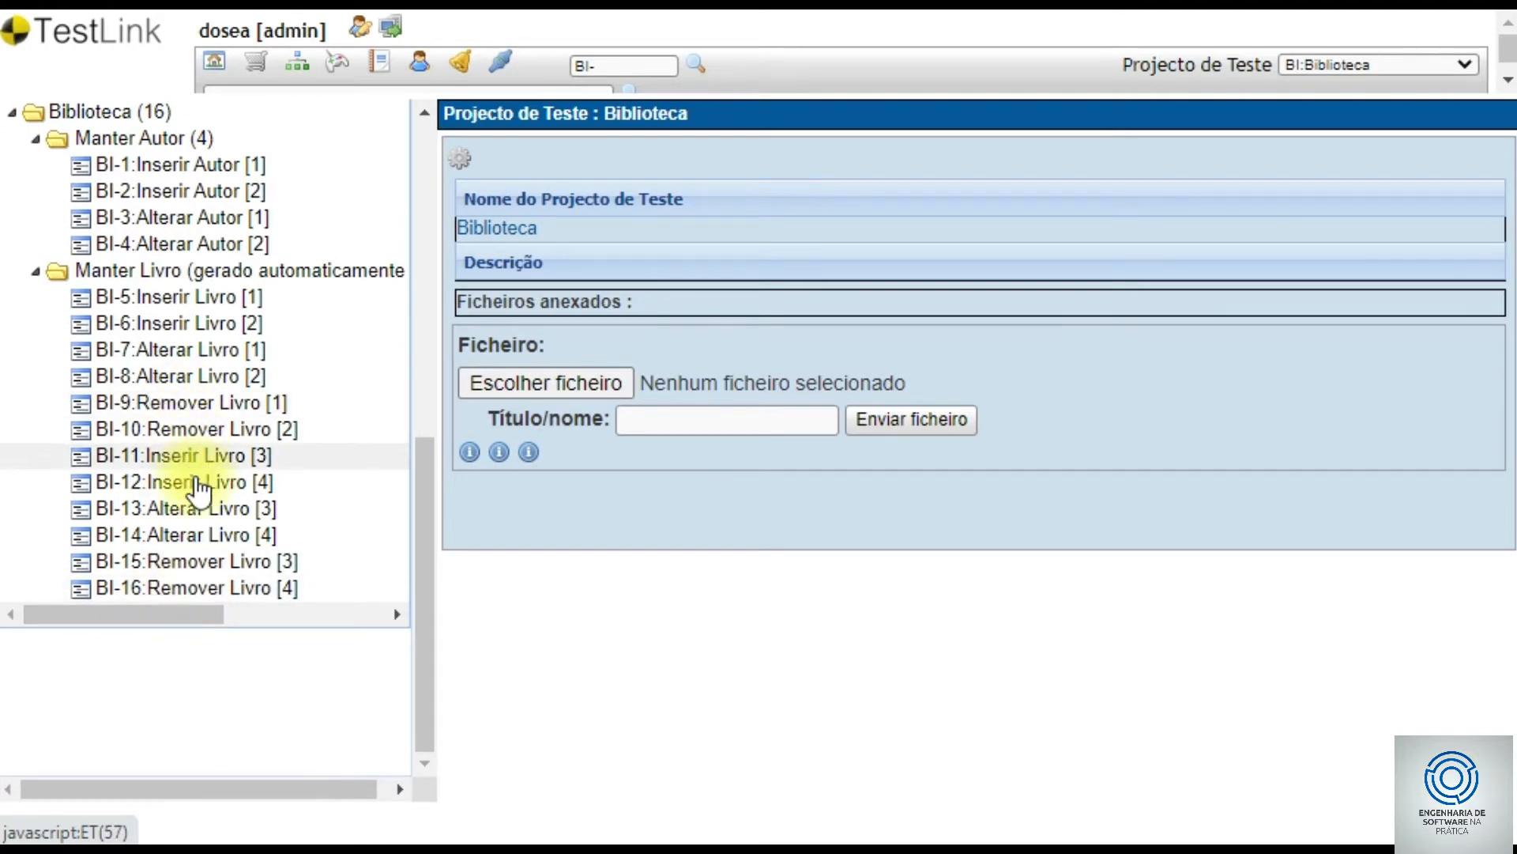
# - Browse BI-16 and BI-10, then open BI-11 Inserir Livro [3] with its operations
pyautogui.click(213, 592)
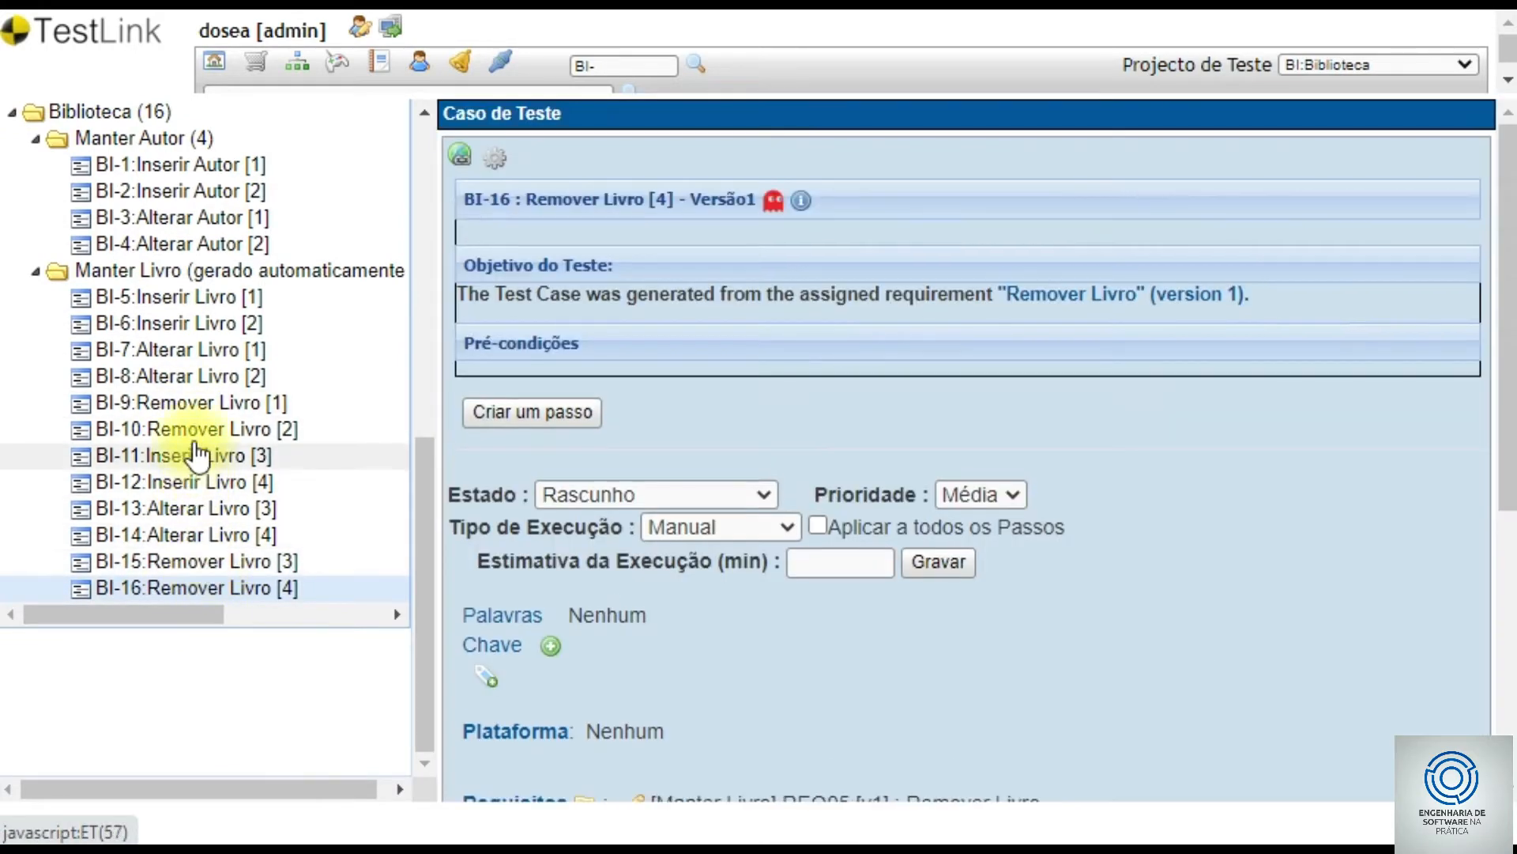
pyautogui.click(194, 430)
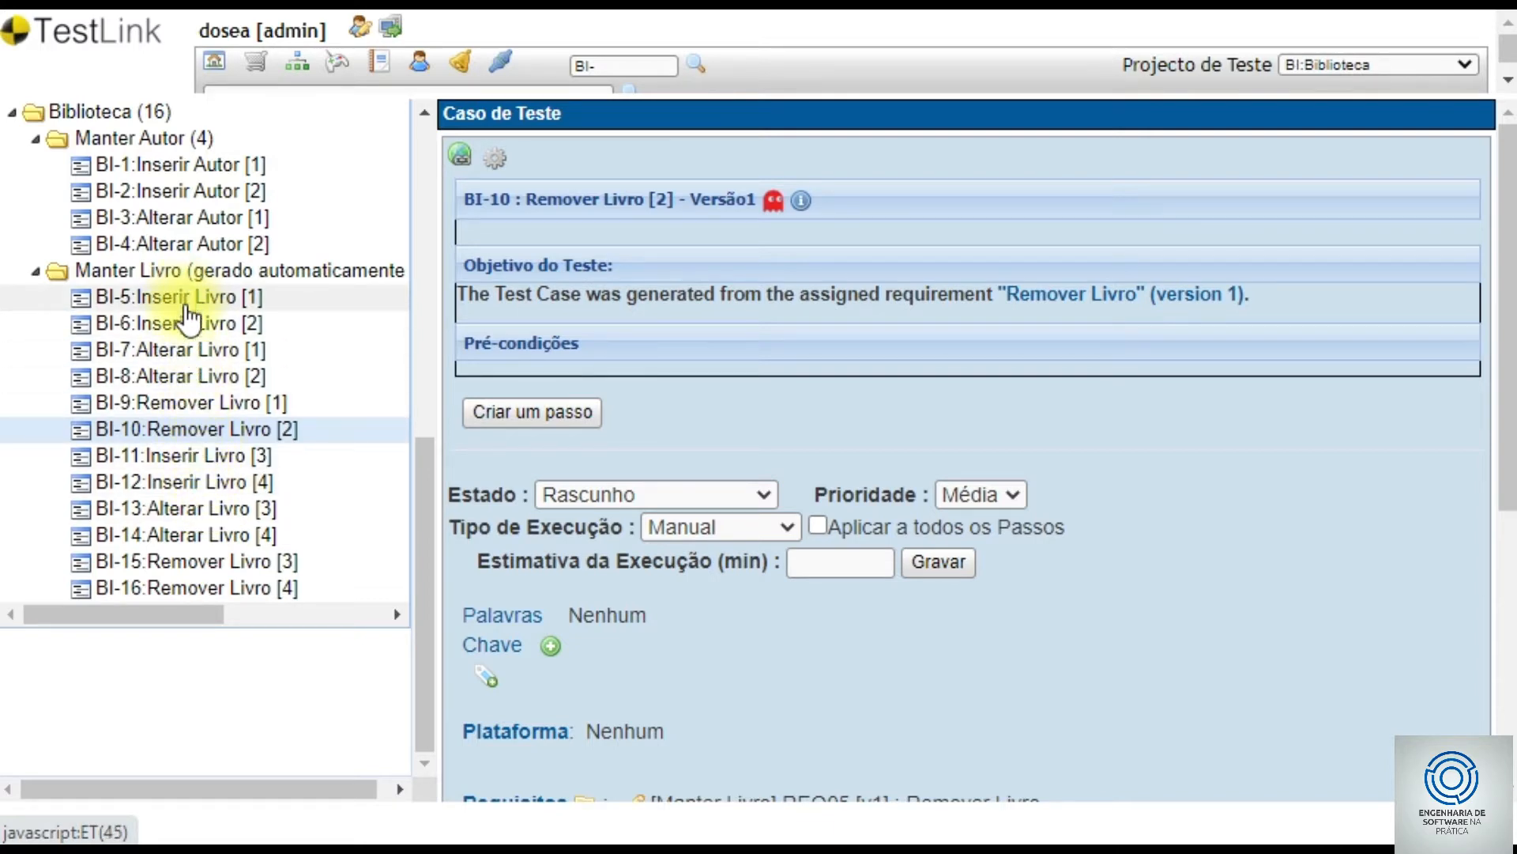
pyautogui.click(189, 457)
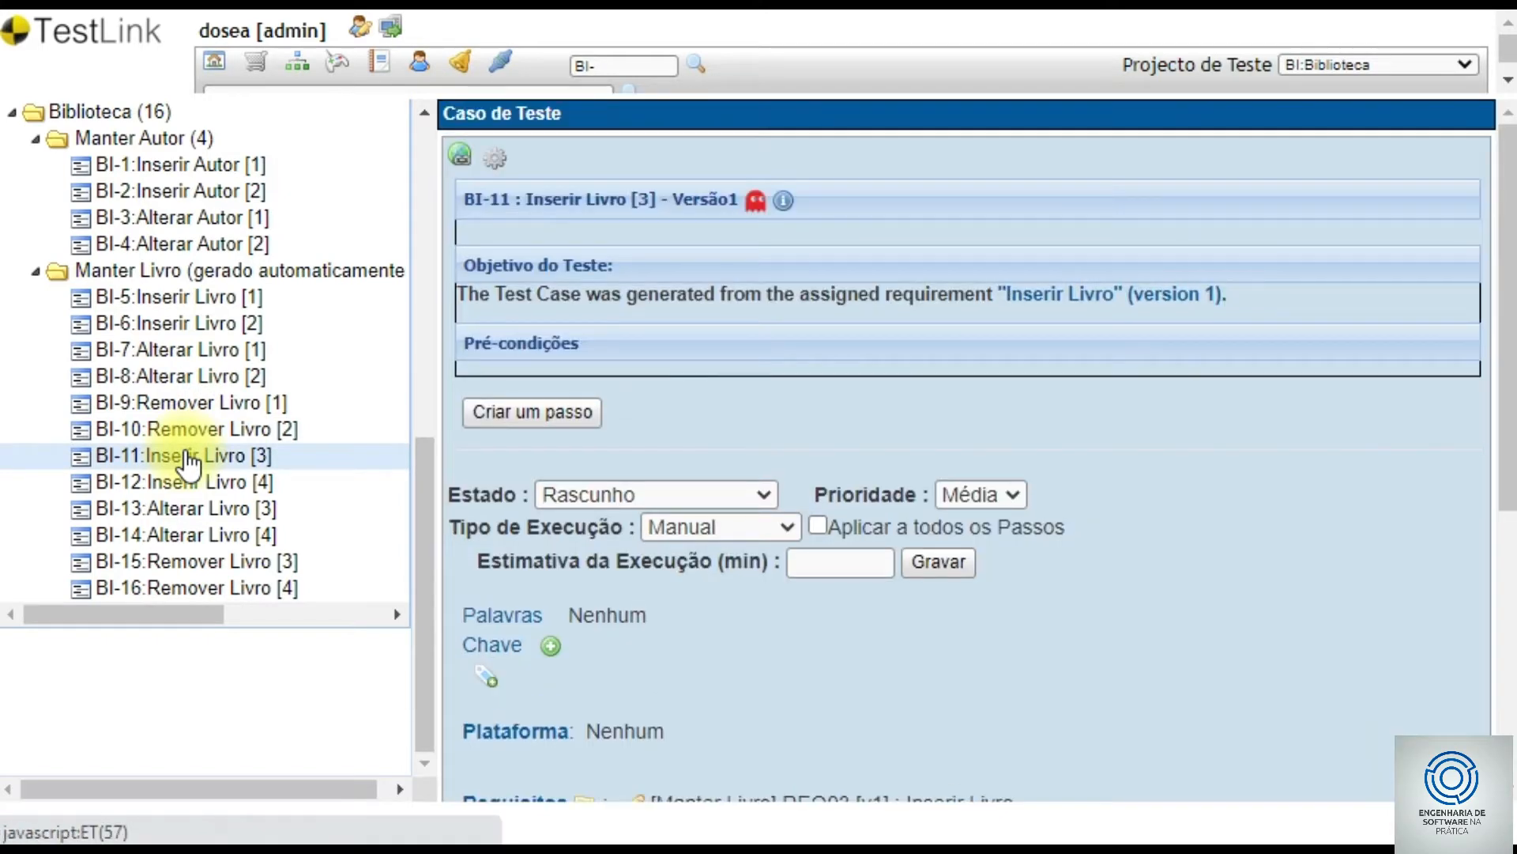
pyautogui.click(495, 159)
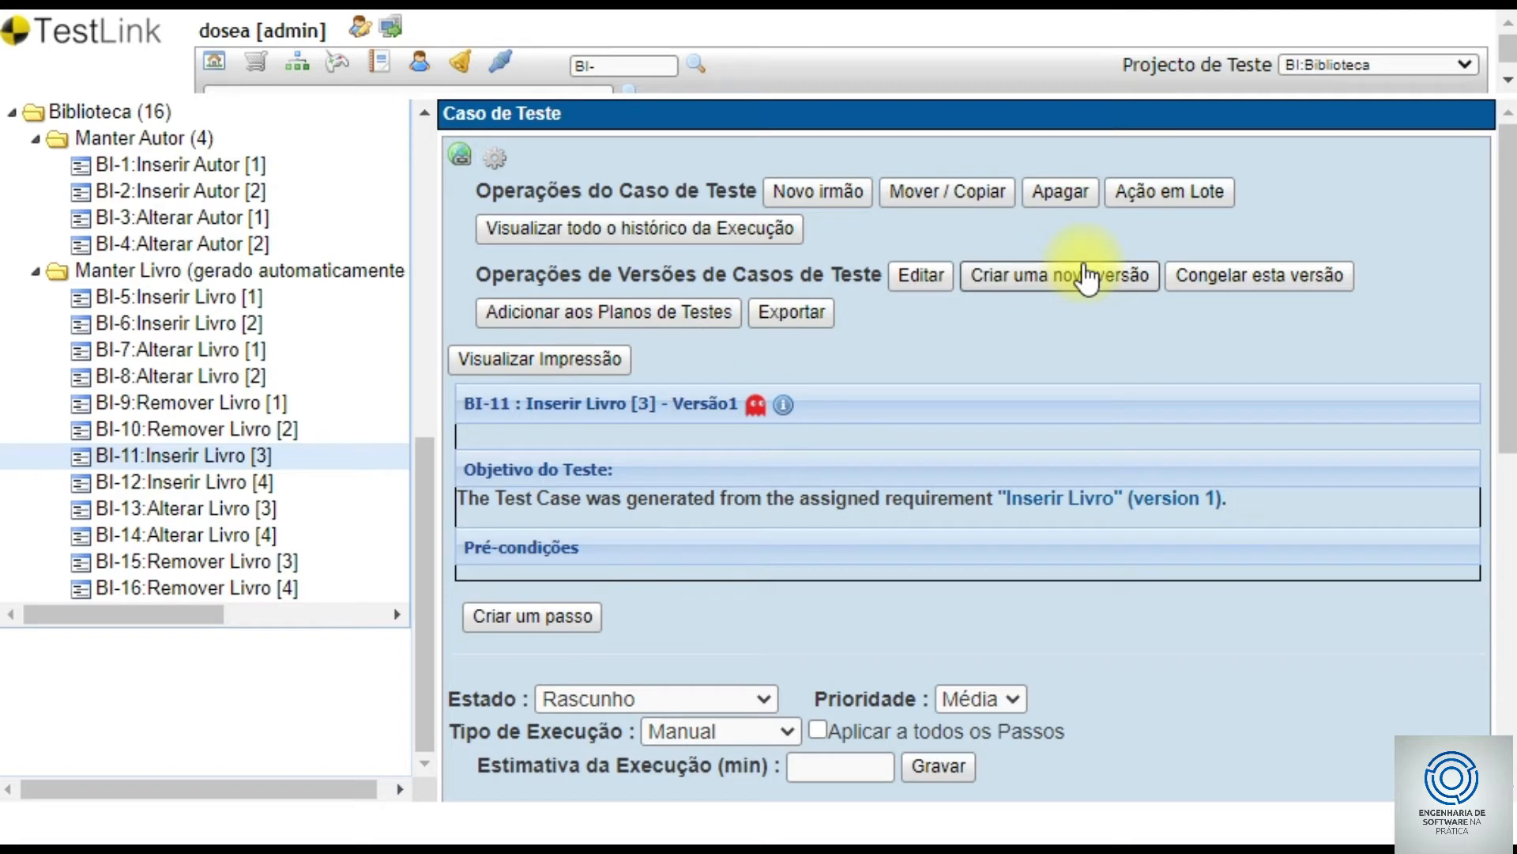
# - Delete test case BI-11 Inserir Livro [3] and open BI-5 Inserir Livro [1]
pyautogui.click(1062, 207)
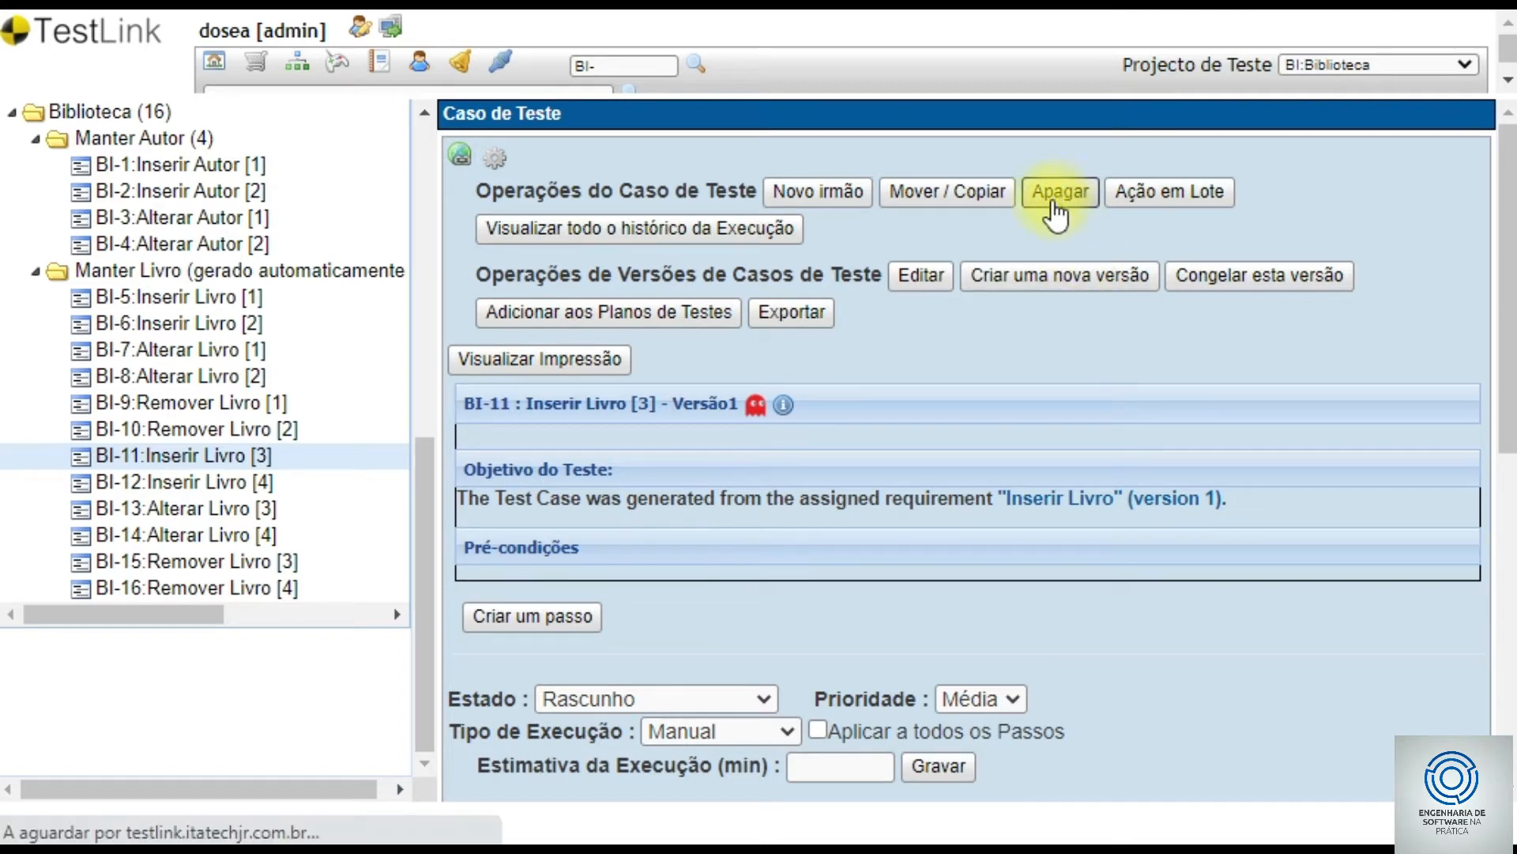
pyautogui.click(576, 221)
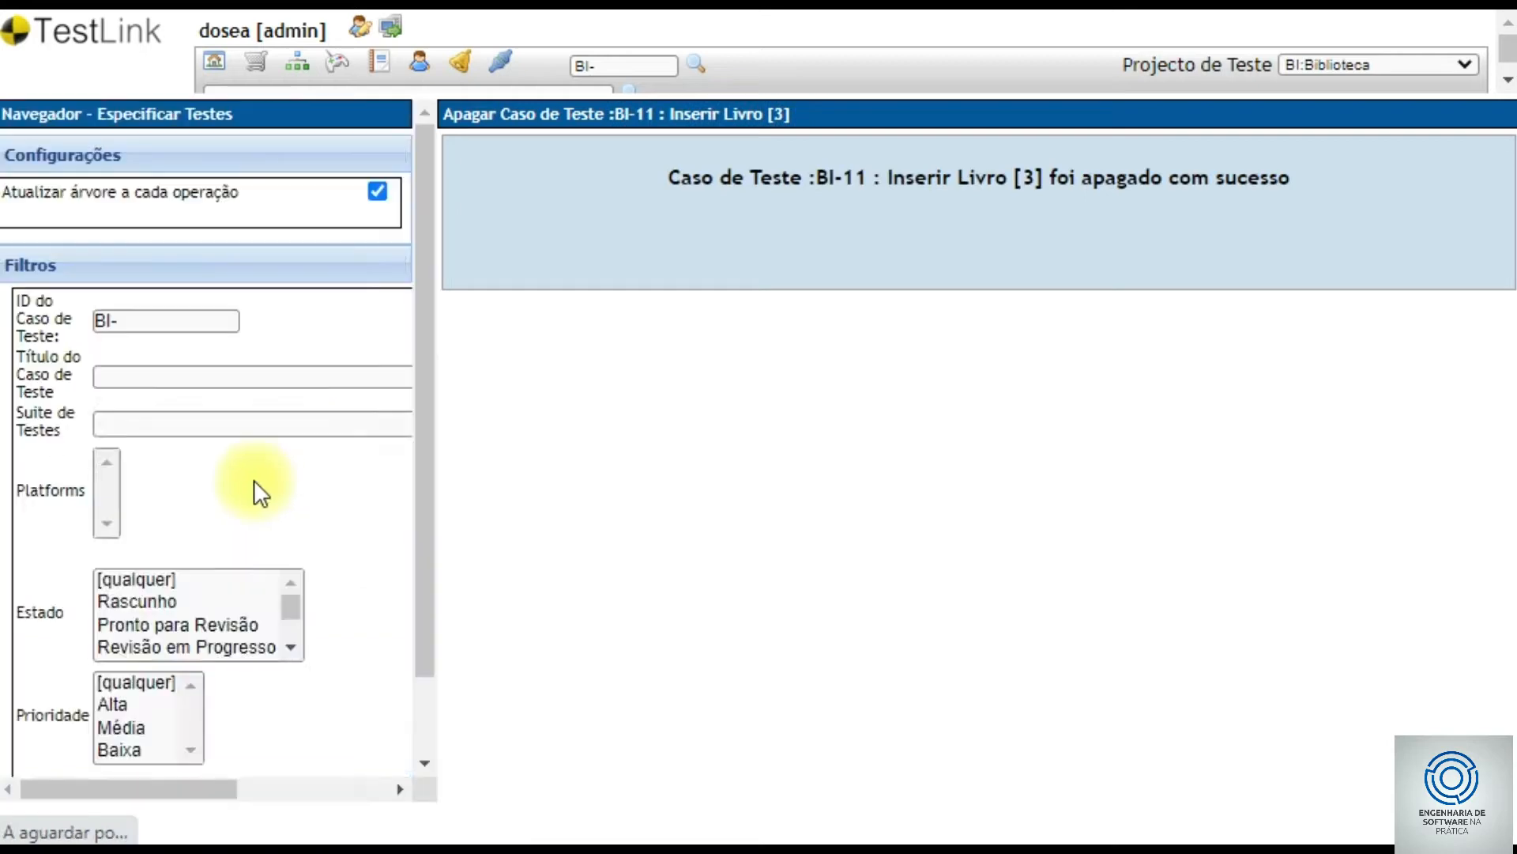
pyautogui.moveTo(429, 310); pyautogui.dragTo(406, 637)
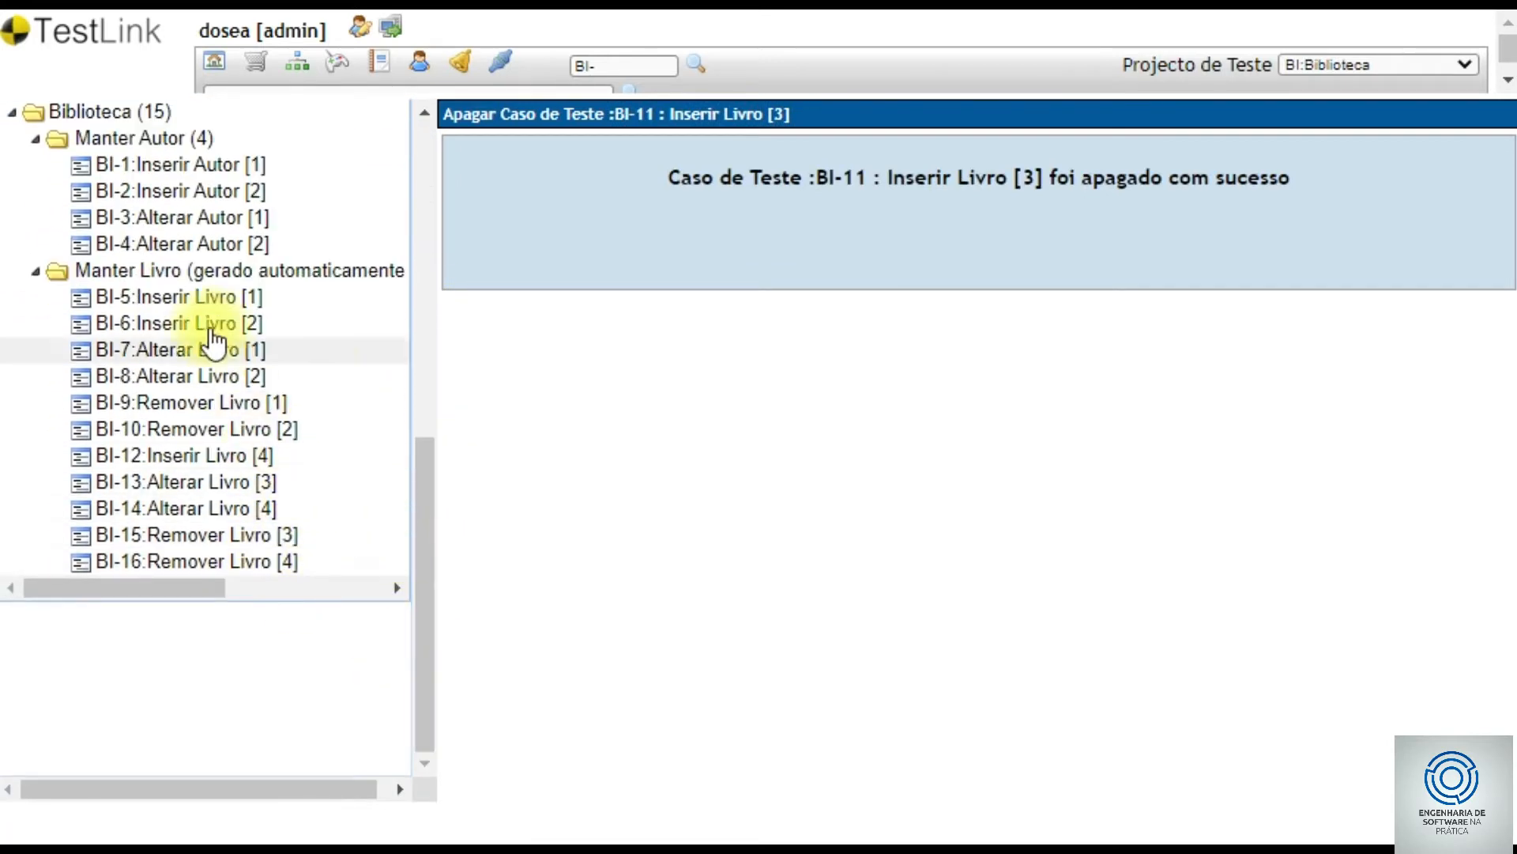
pyautogui.click(207, 300)
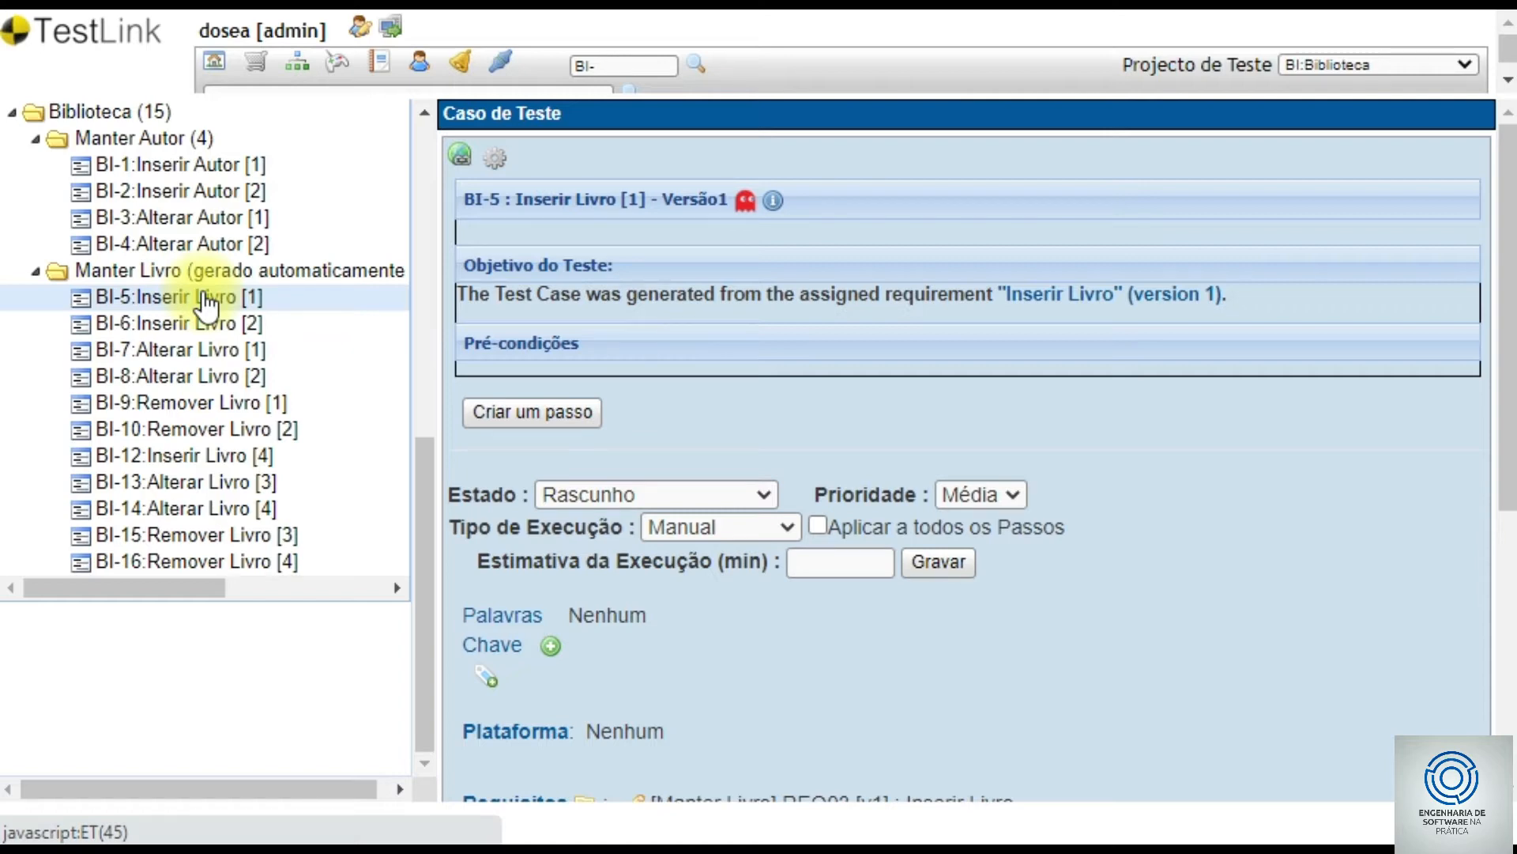
# - Retitle test case BI-5 to 'Inserir Livro Válido'
pyautogui.click(496, 158)
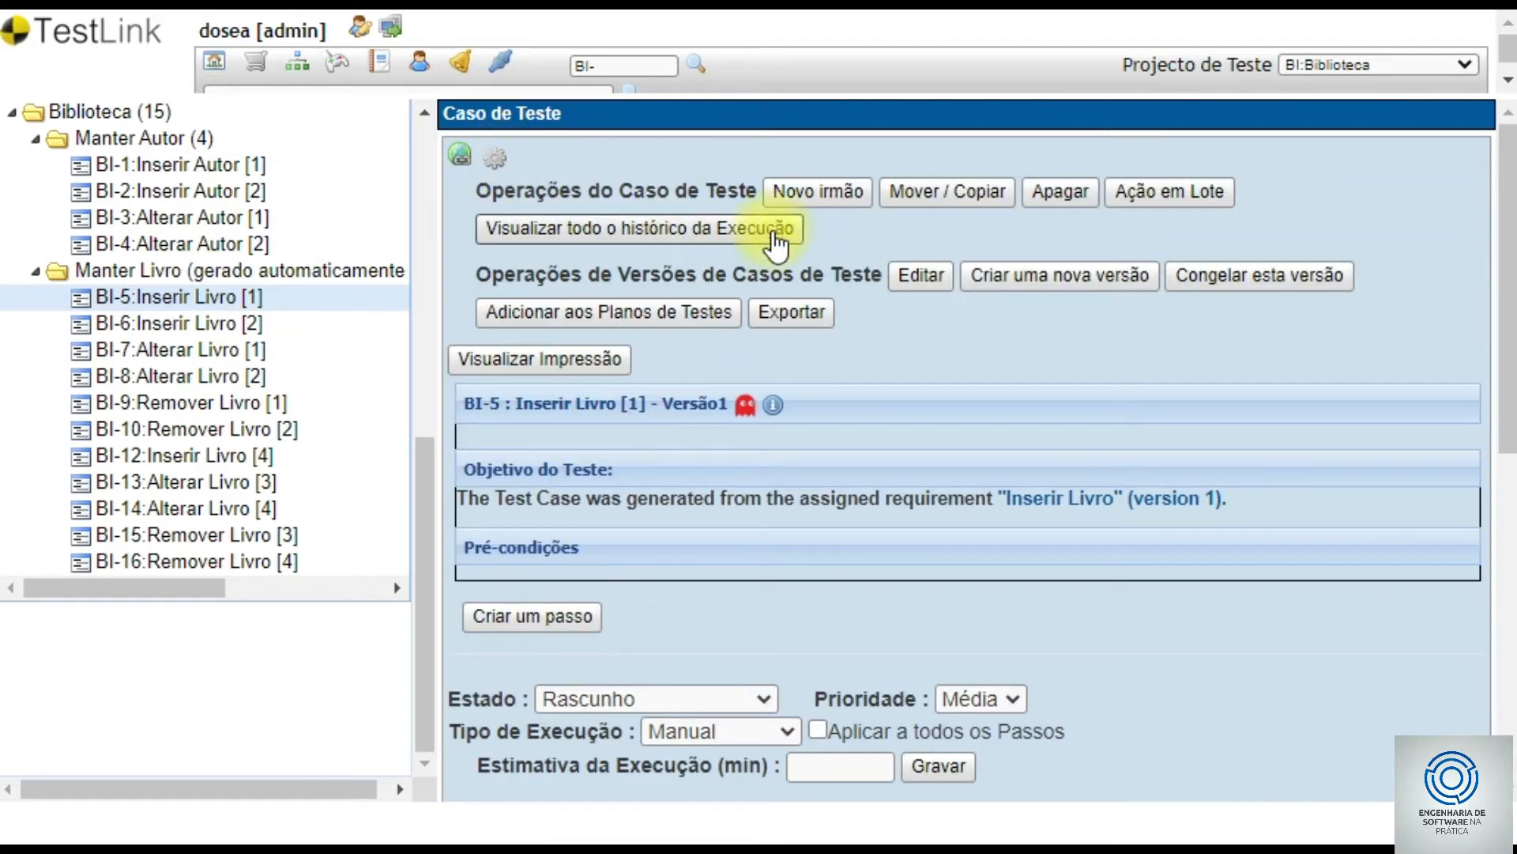
pyautogui.click(921, 275)
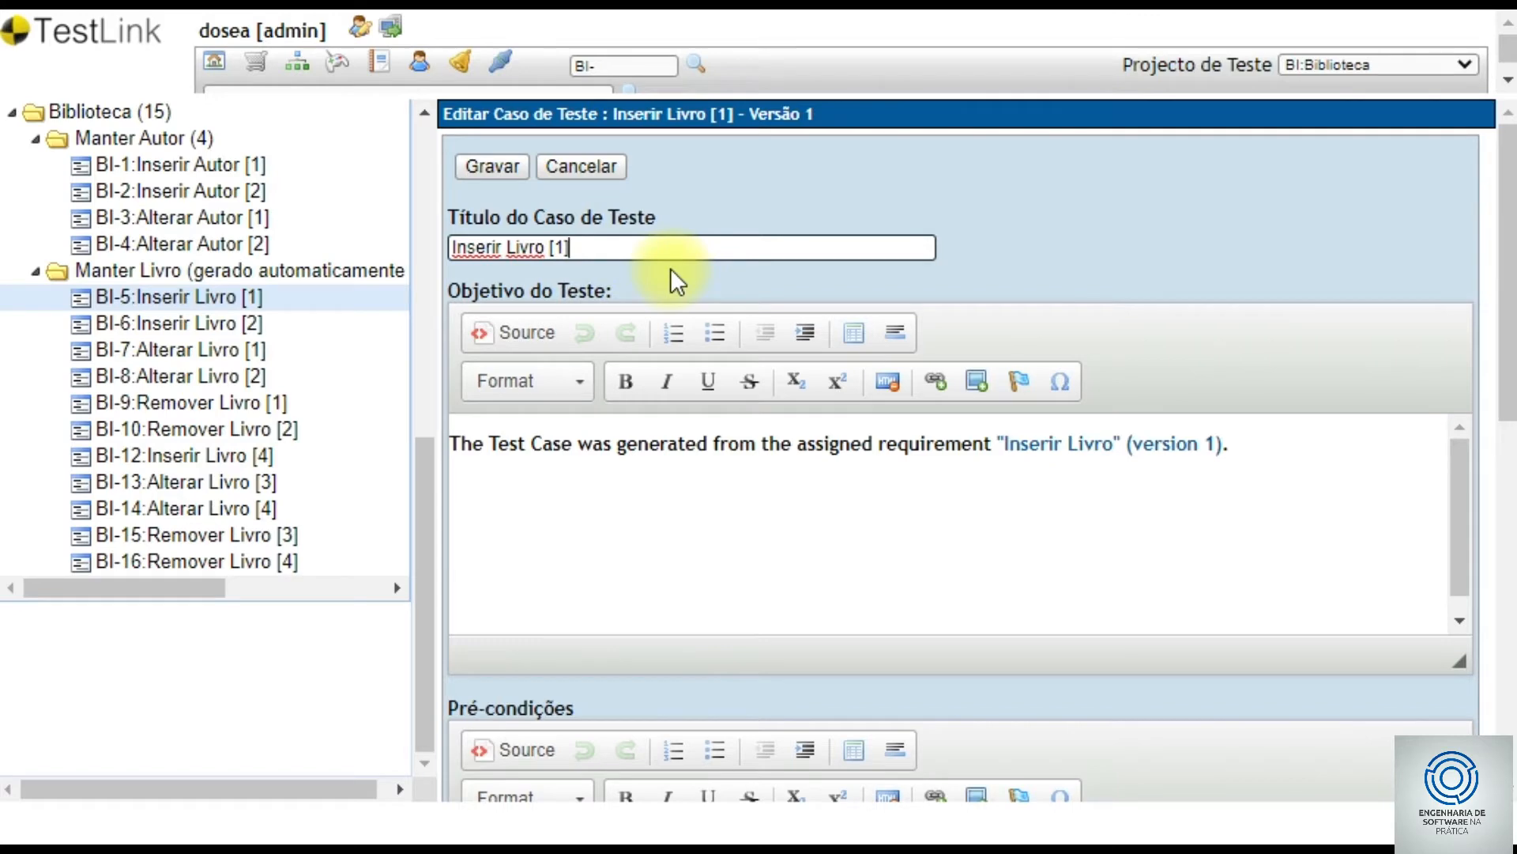
pyautogui.press('BackSpace')
pyautogui.press('BackSpace')
pyautogui.press('BackSpace')
pyautogui.write('Válido')
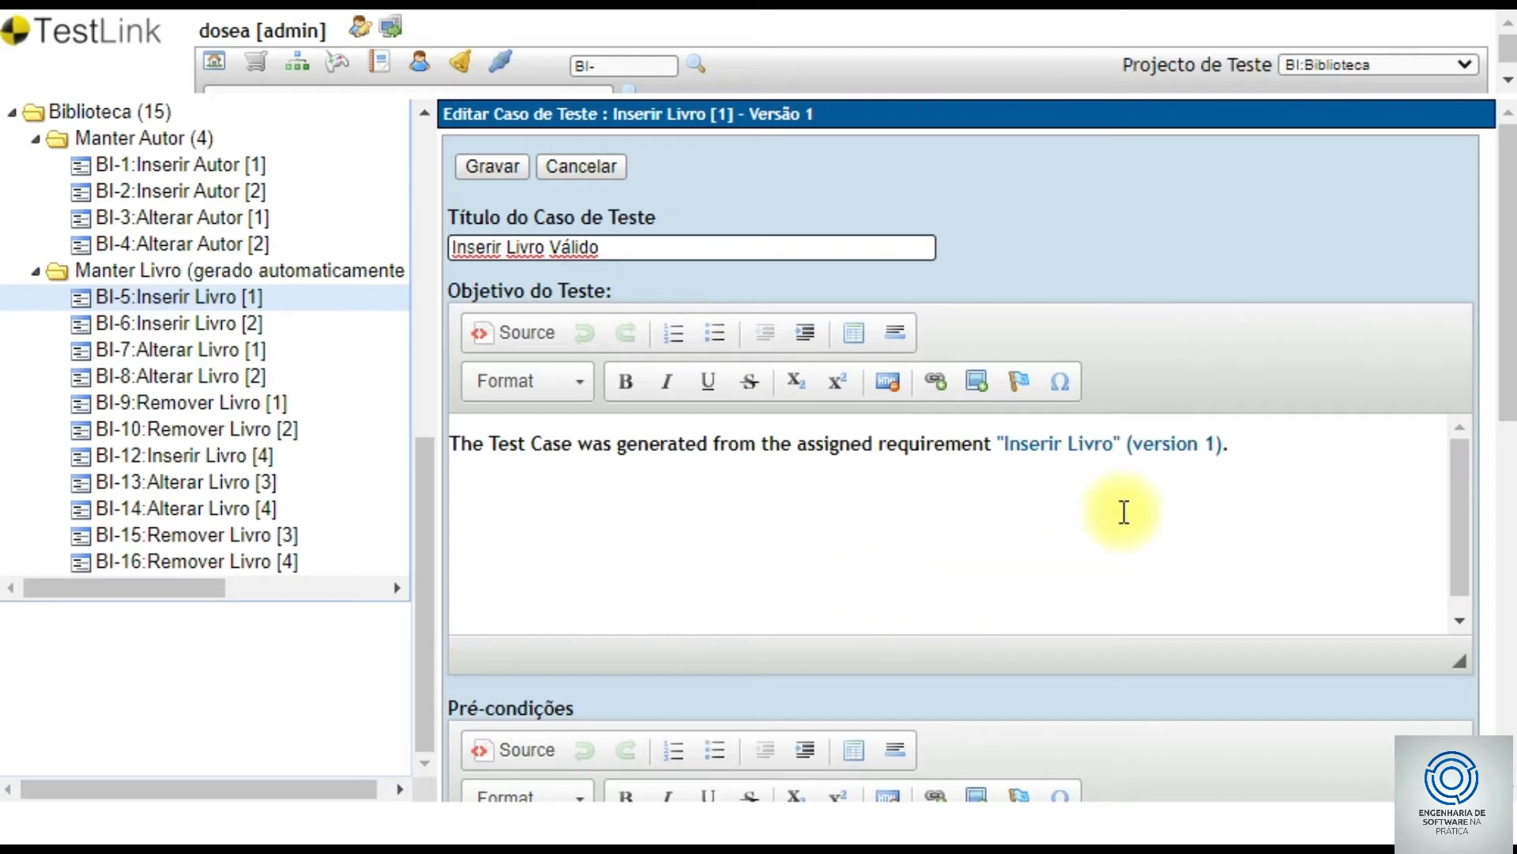
pyautogui.click(1456, 557)
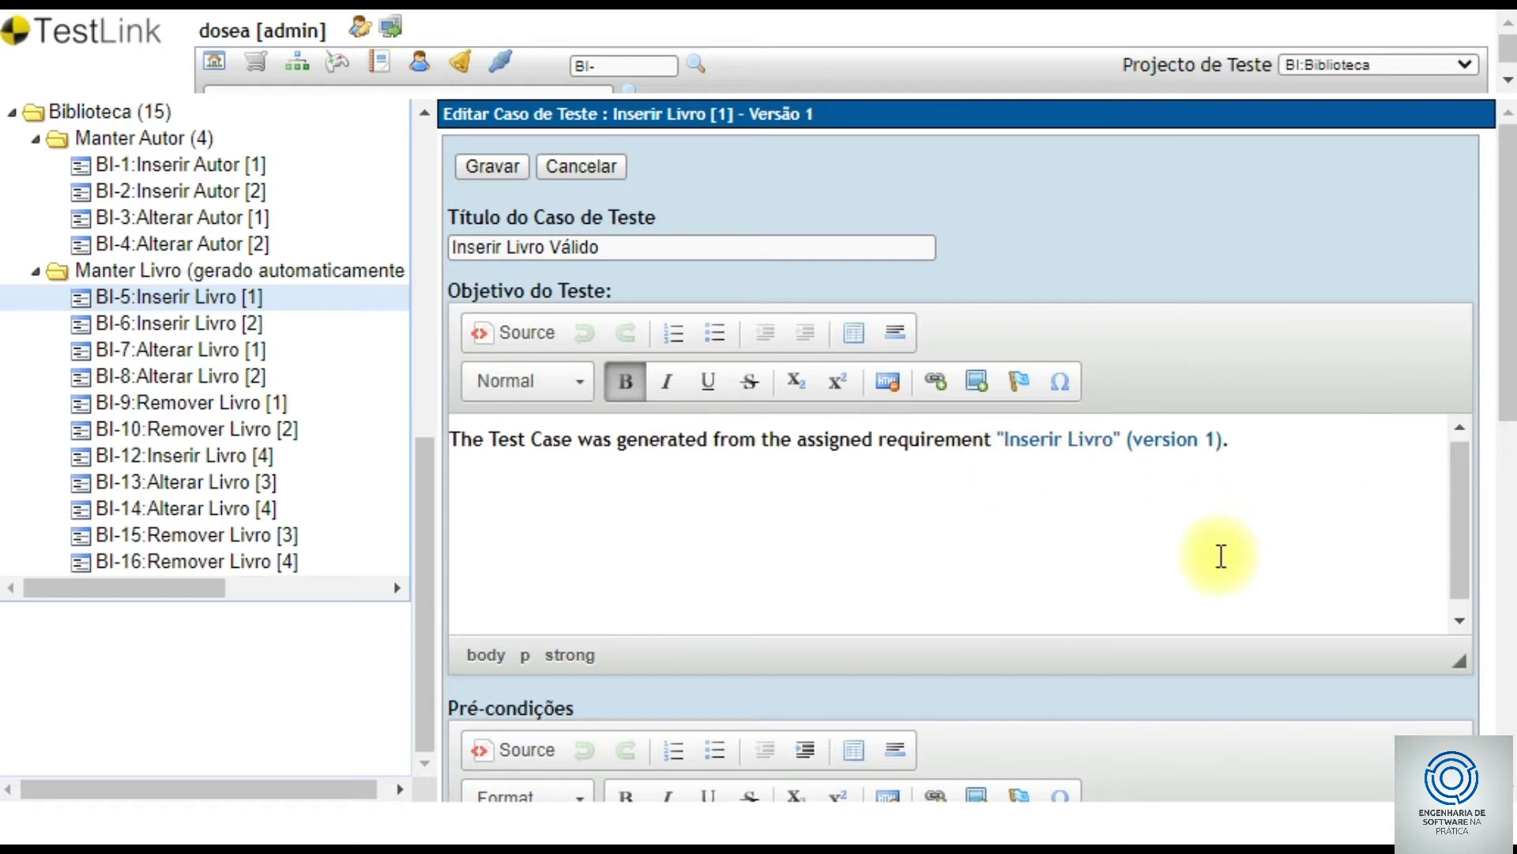
# - Set BI-5 status to Futuro, keeping priority Média and execution type Manual
pyautogui.scroll(-1, 1343, 530)
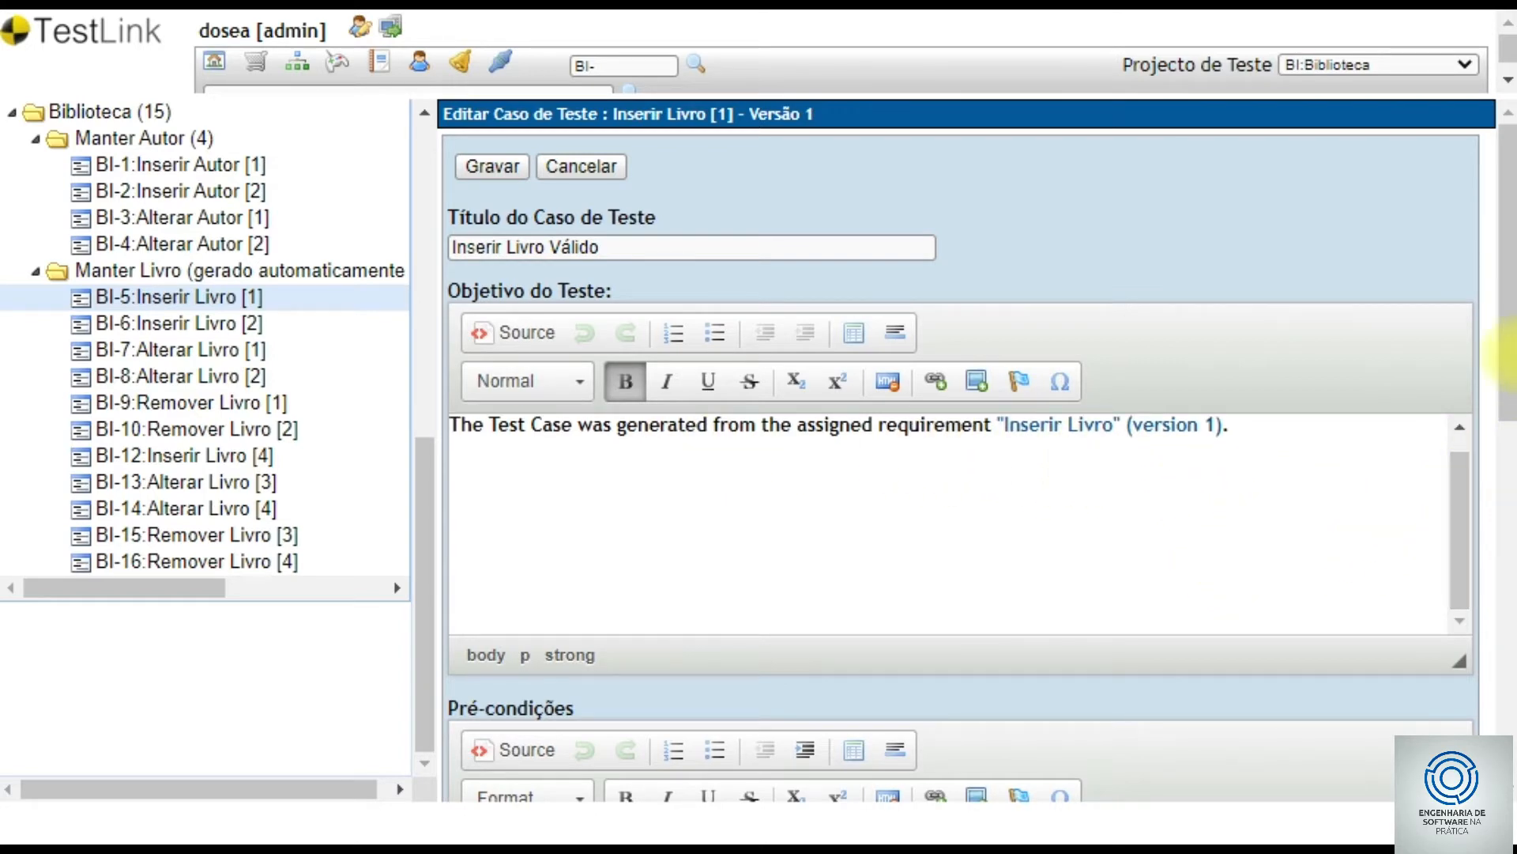
pyautogui.scroll(-3, 1506, 443)
pyautogui.scroll(-6, 1470, 632)
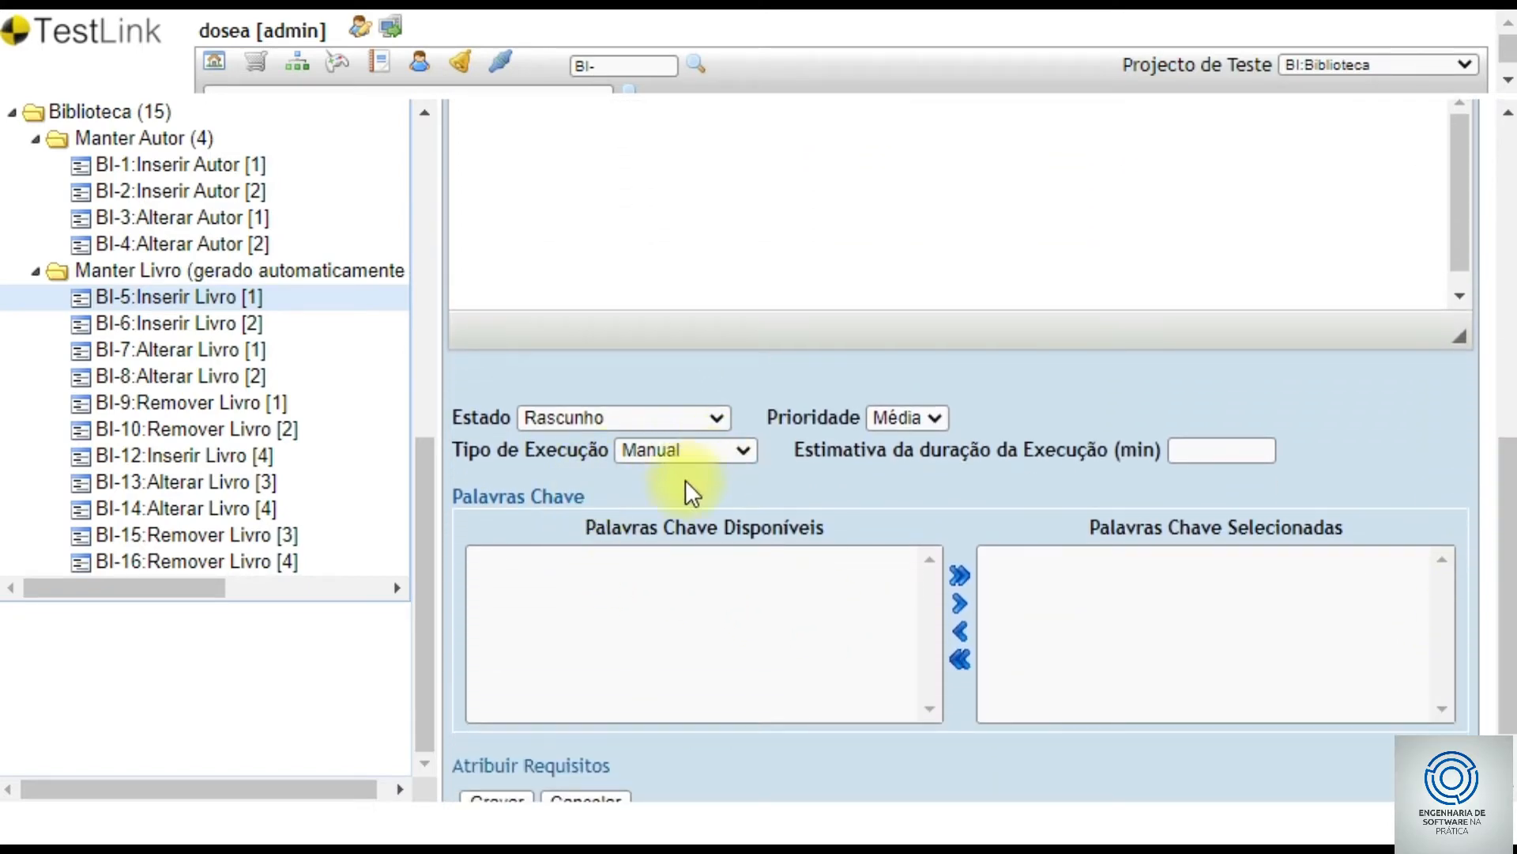
pyautogui.click(684, 419)
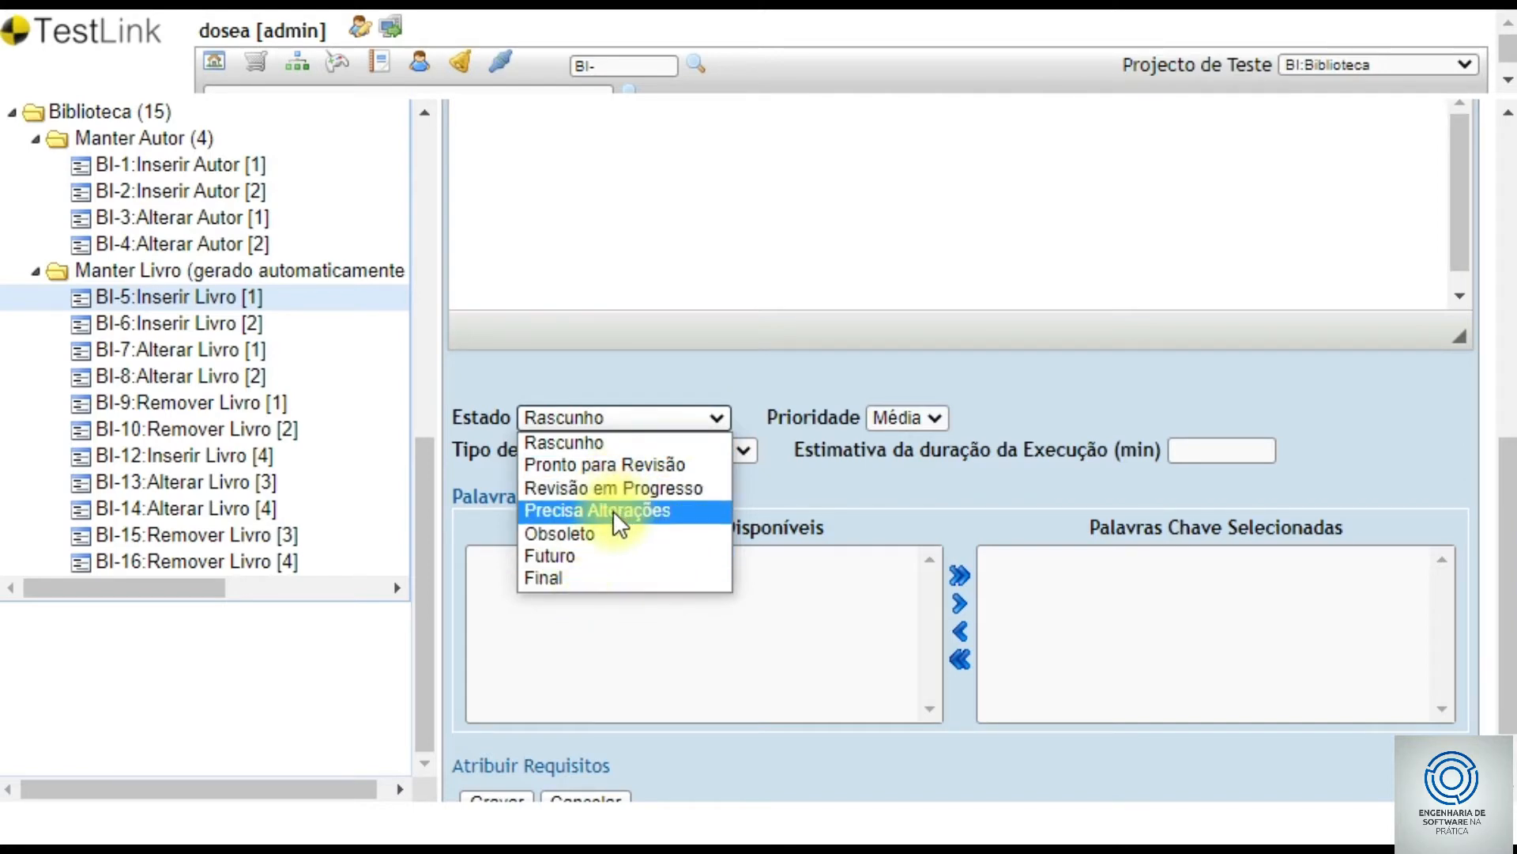
pyautogui.click(564, 556)
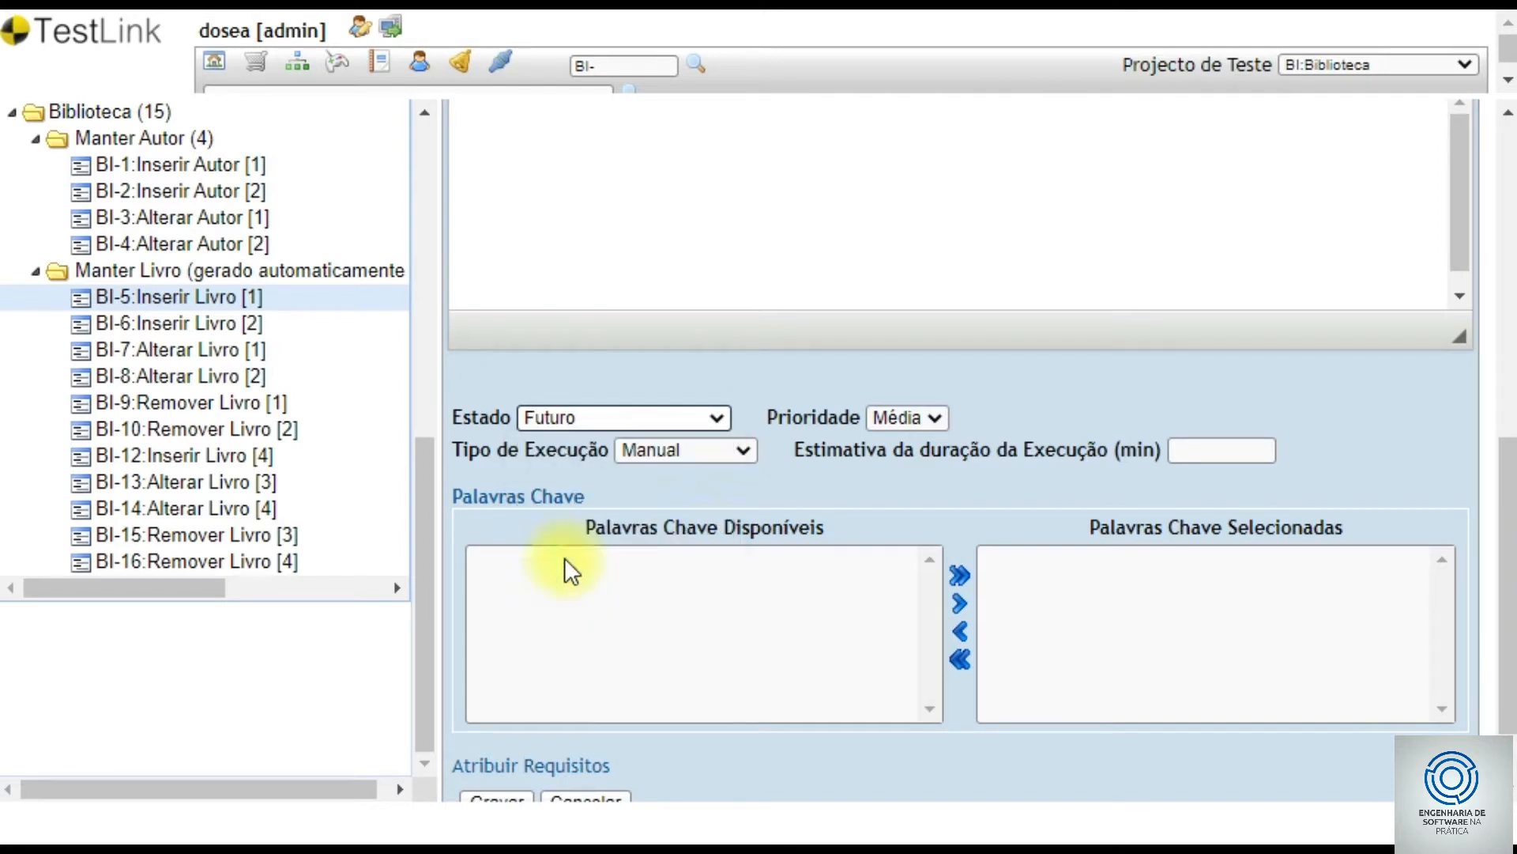
pyautogui.click(894, 419)
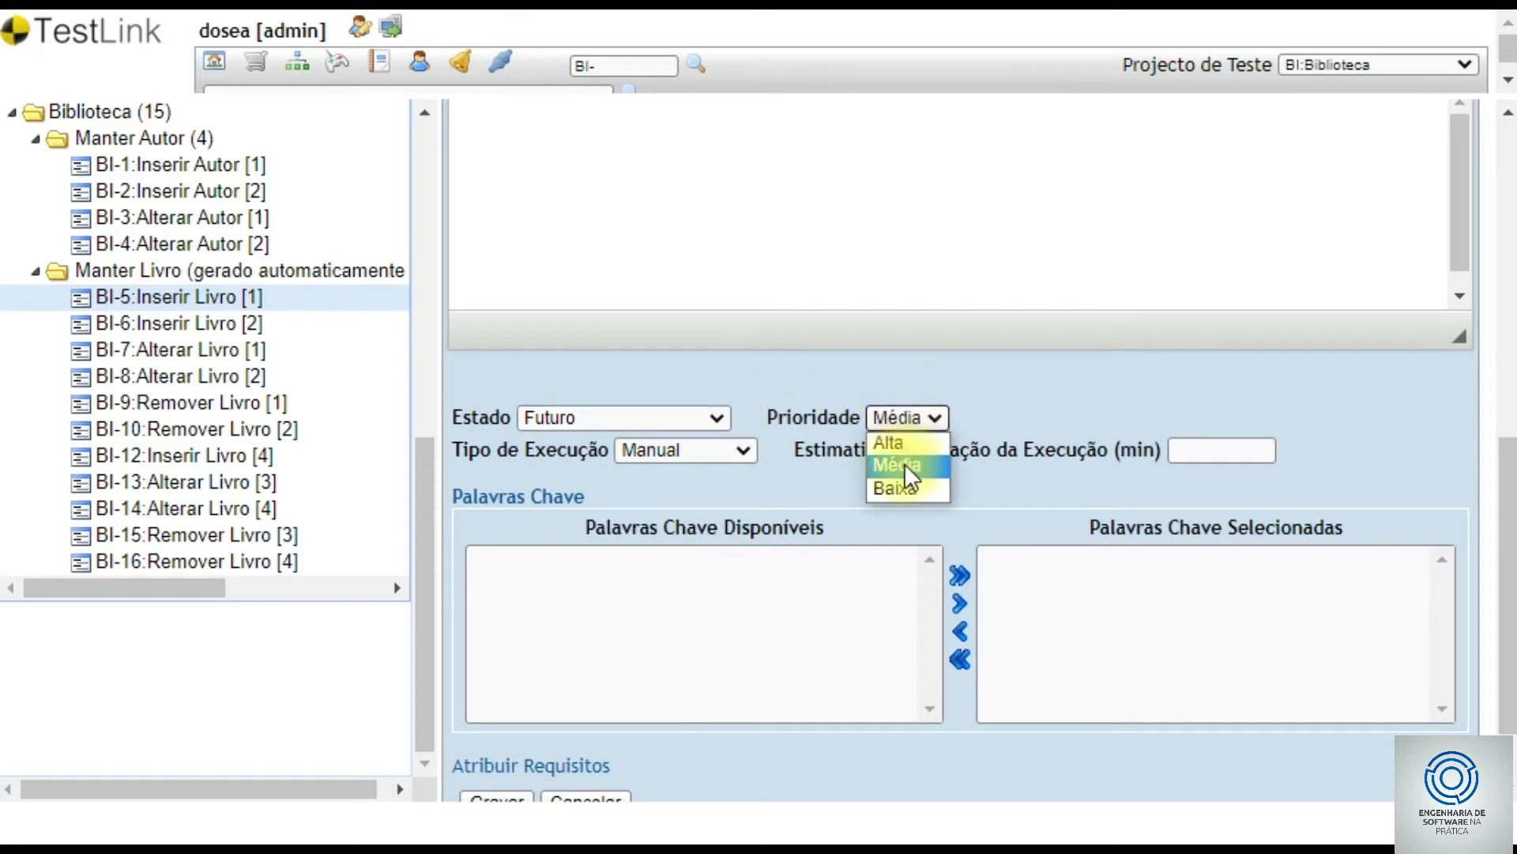
pyautogui.click(908, 419)
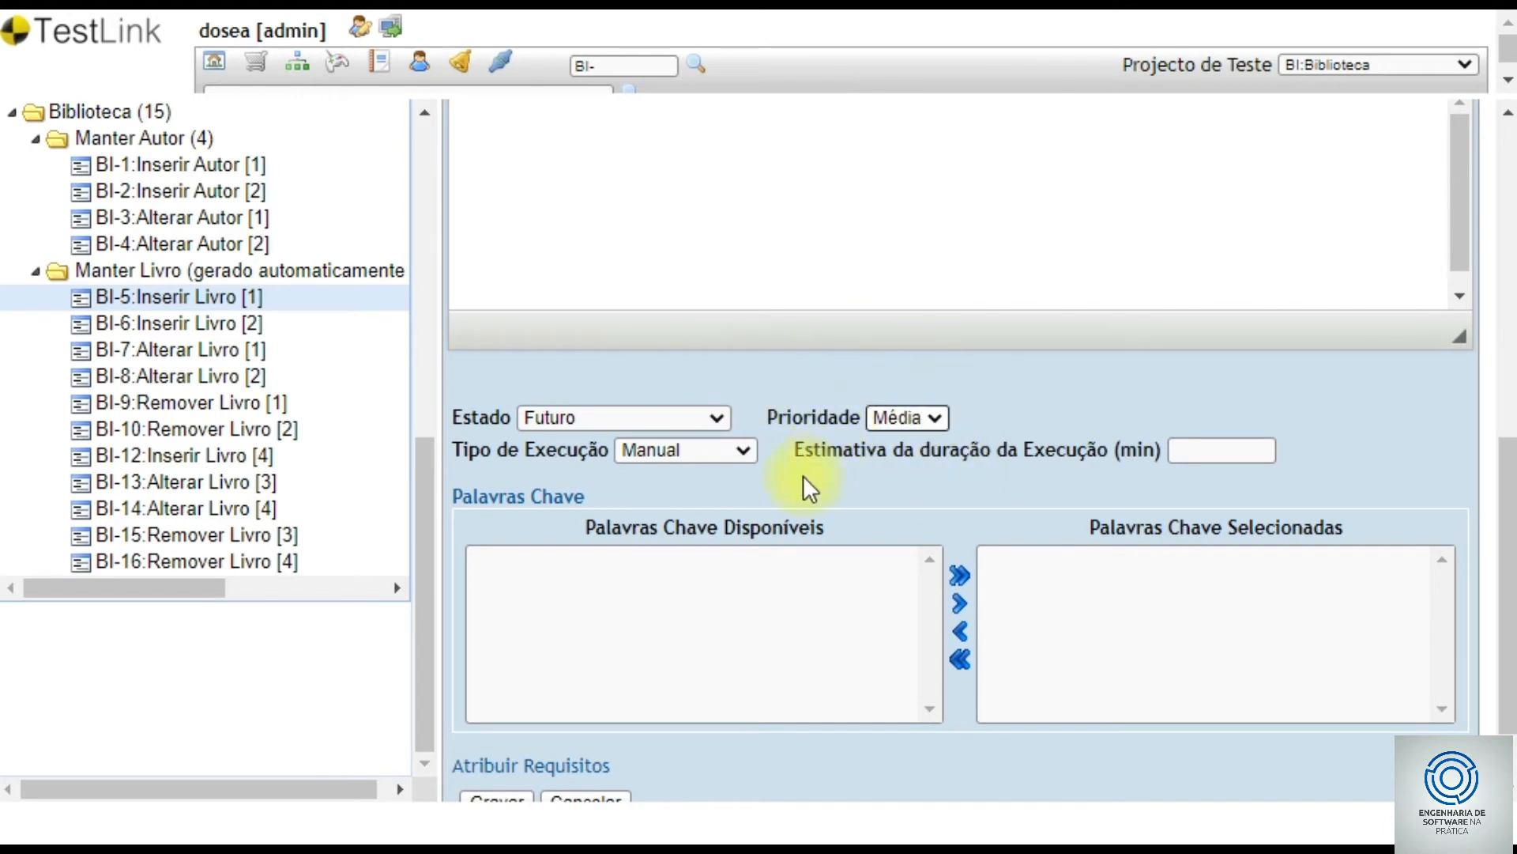
pyautogui.click(677, 455)
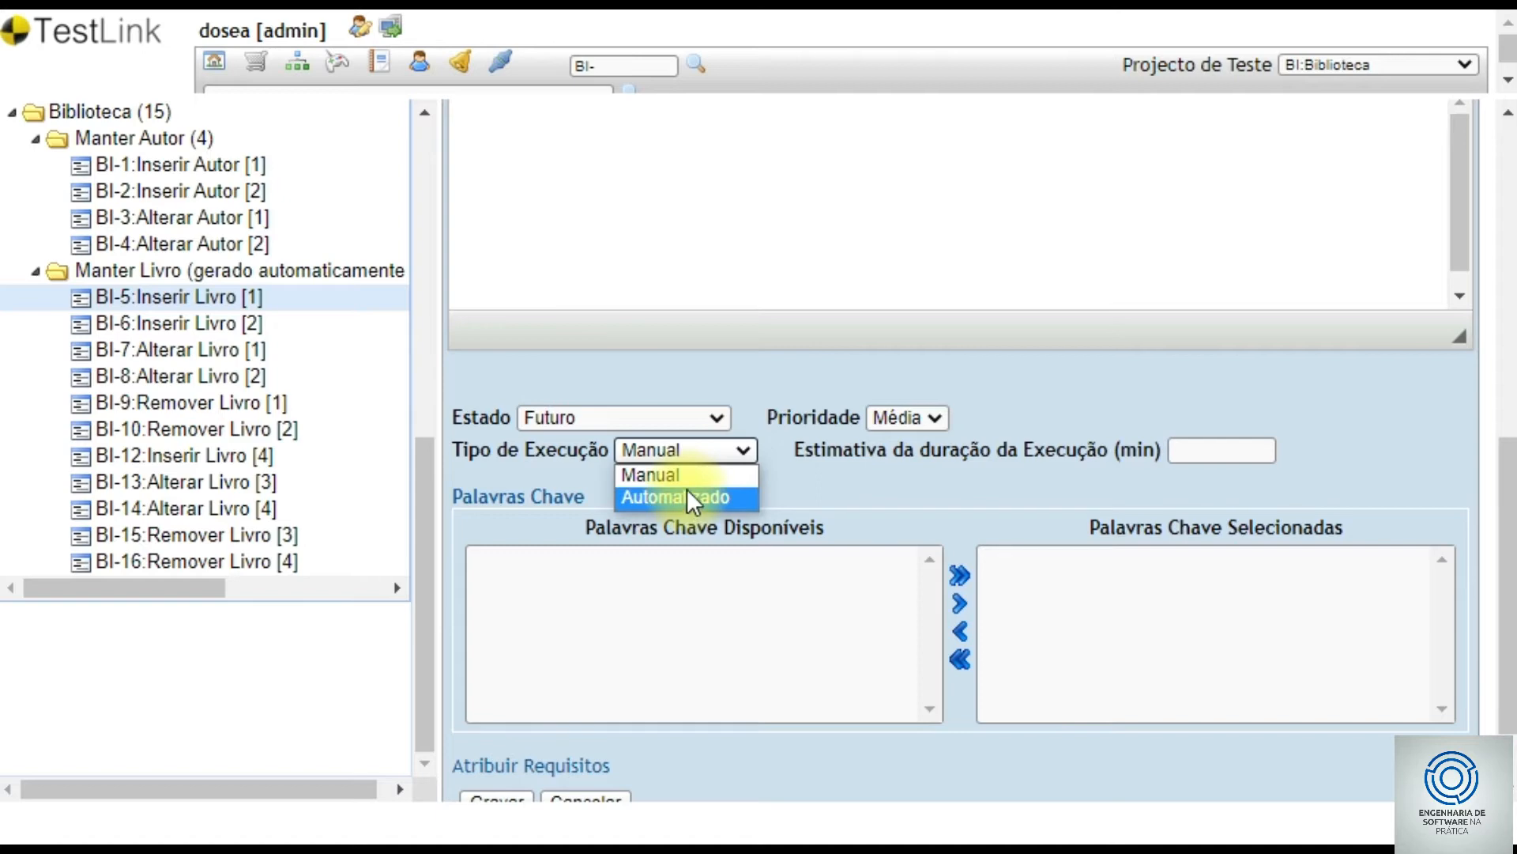
pyautogui.click(684, 474)
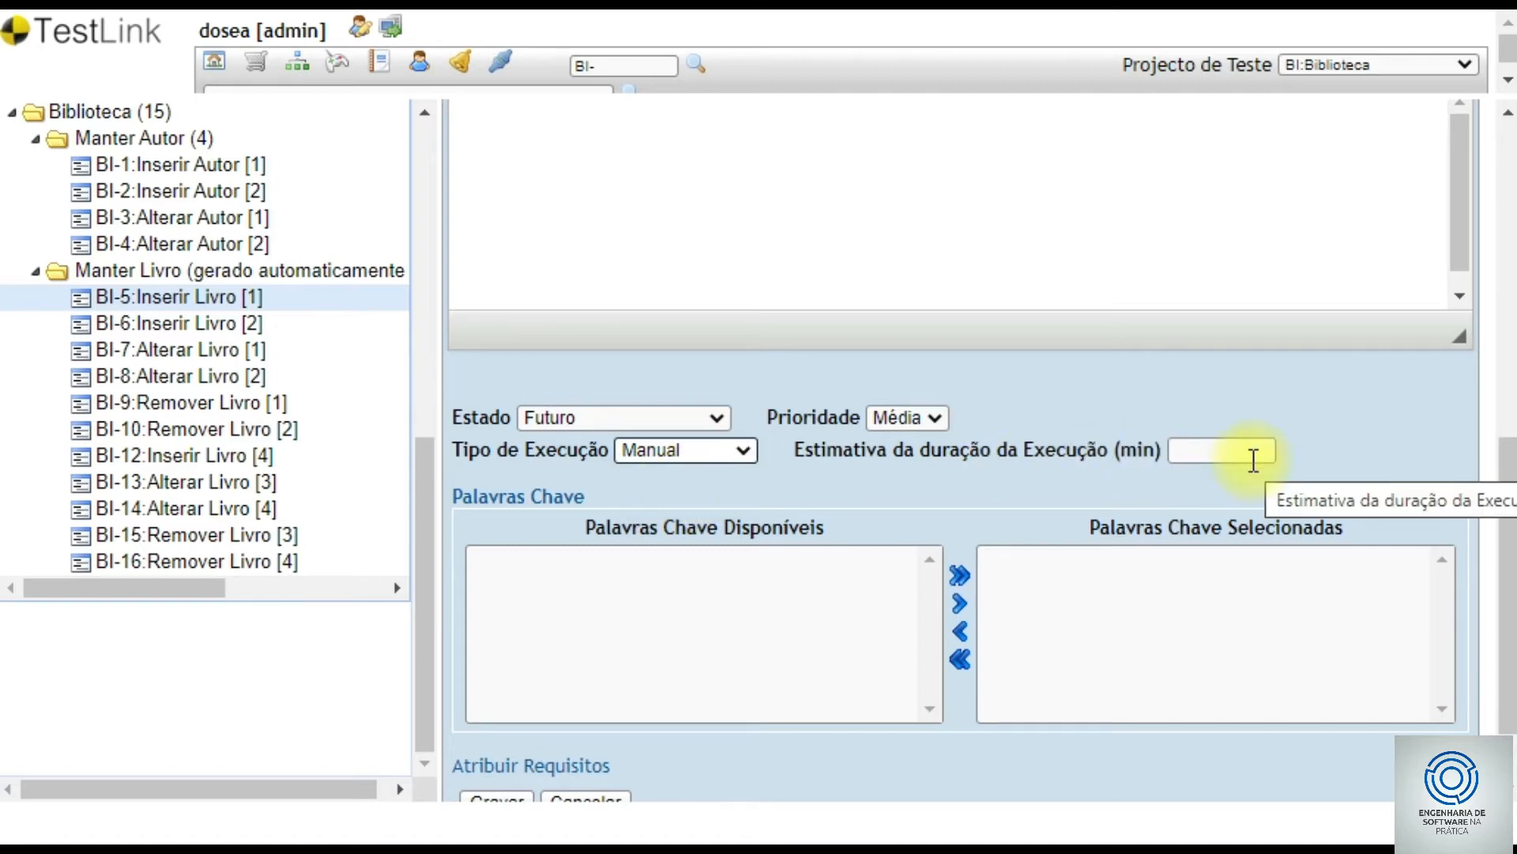
# - Enter 1 minute as the estimated execution duration
pyautogui.click(1253, 457)
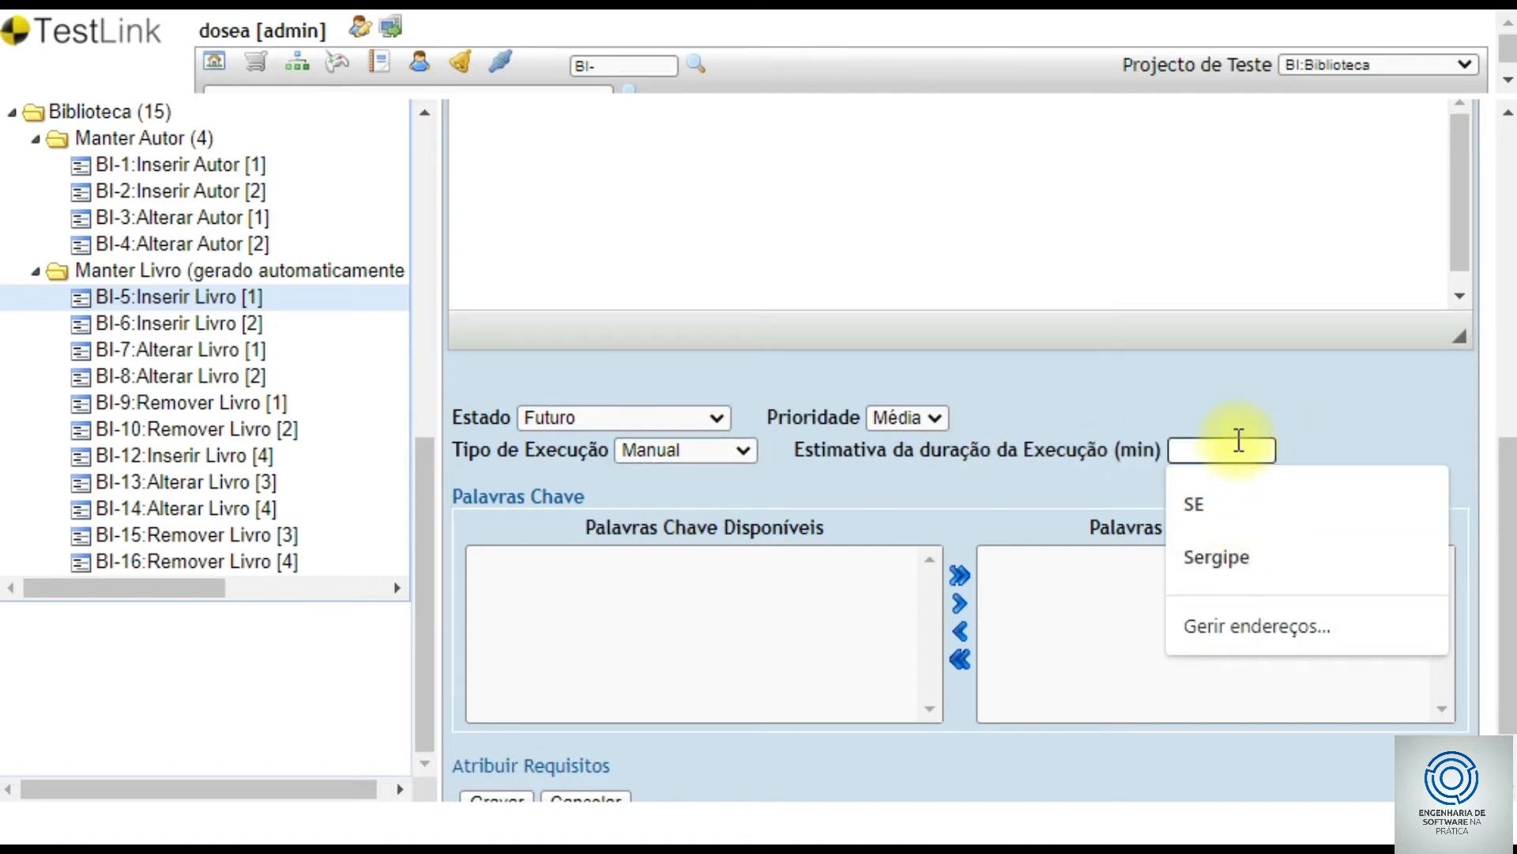
pyautogui.click(1335, 412)
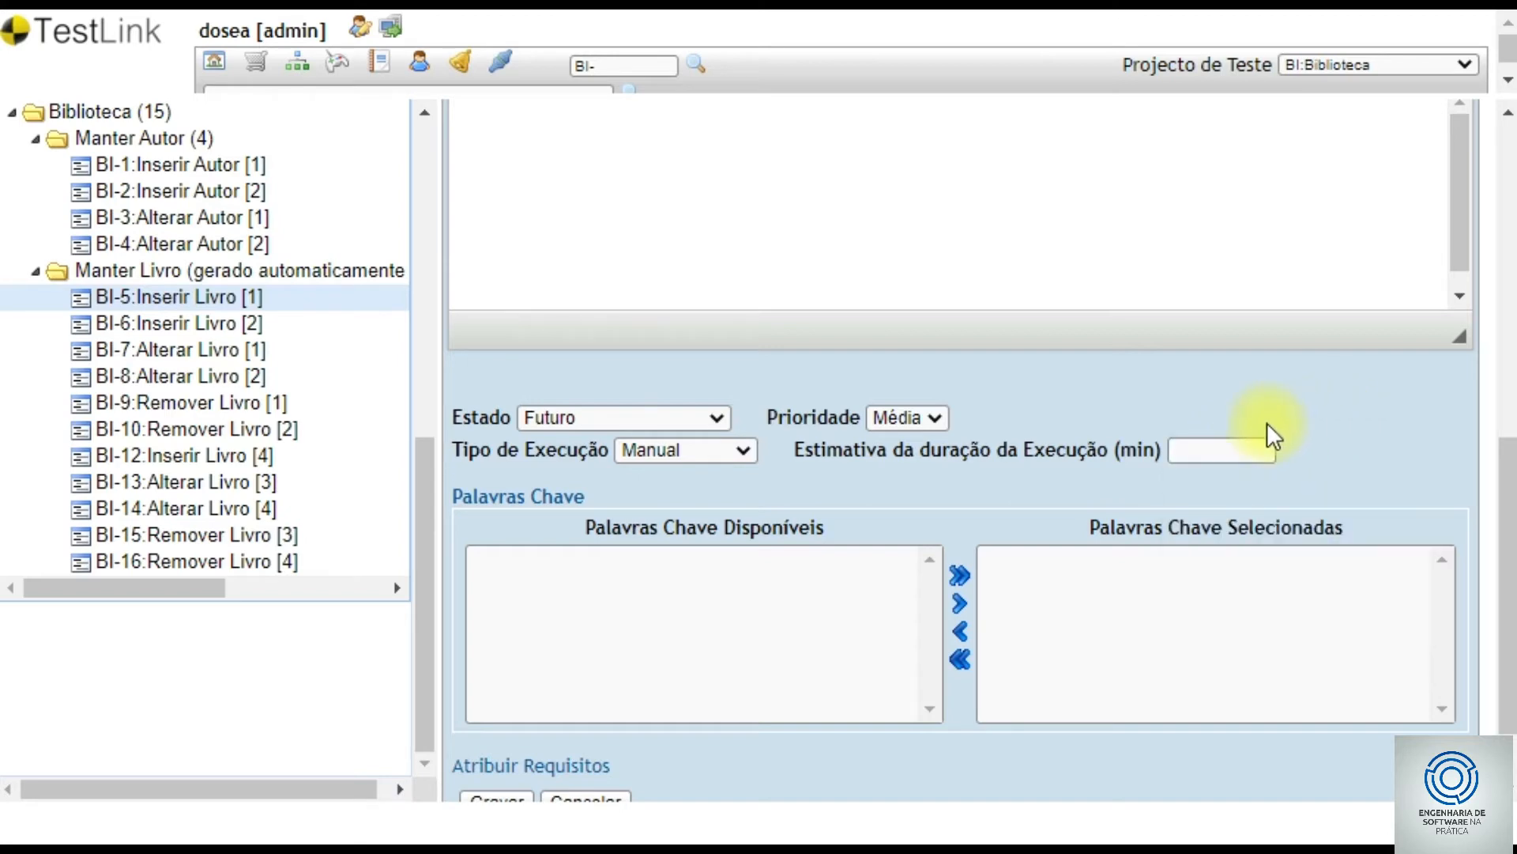
pyautogui.click(1232, 451)
pyautogui.write('1')
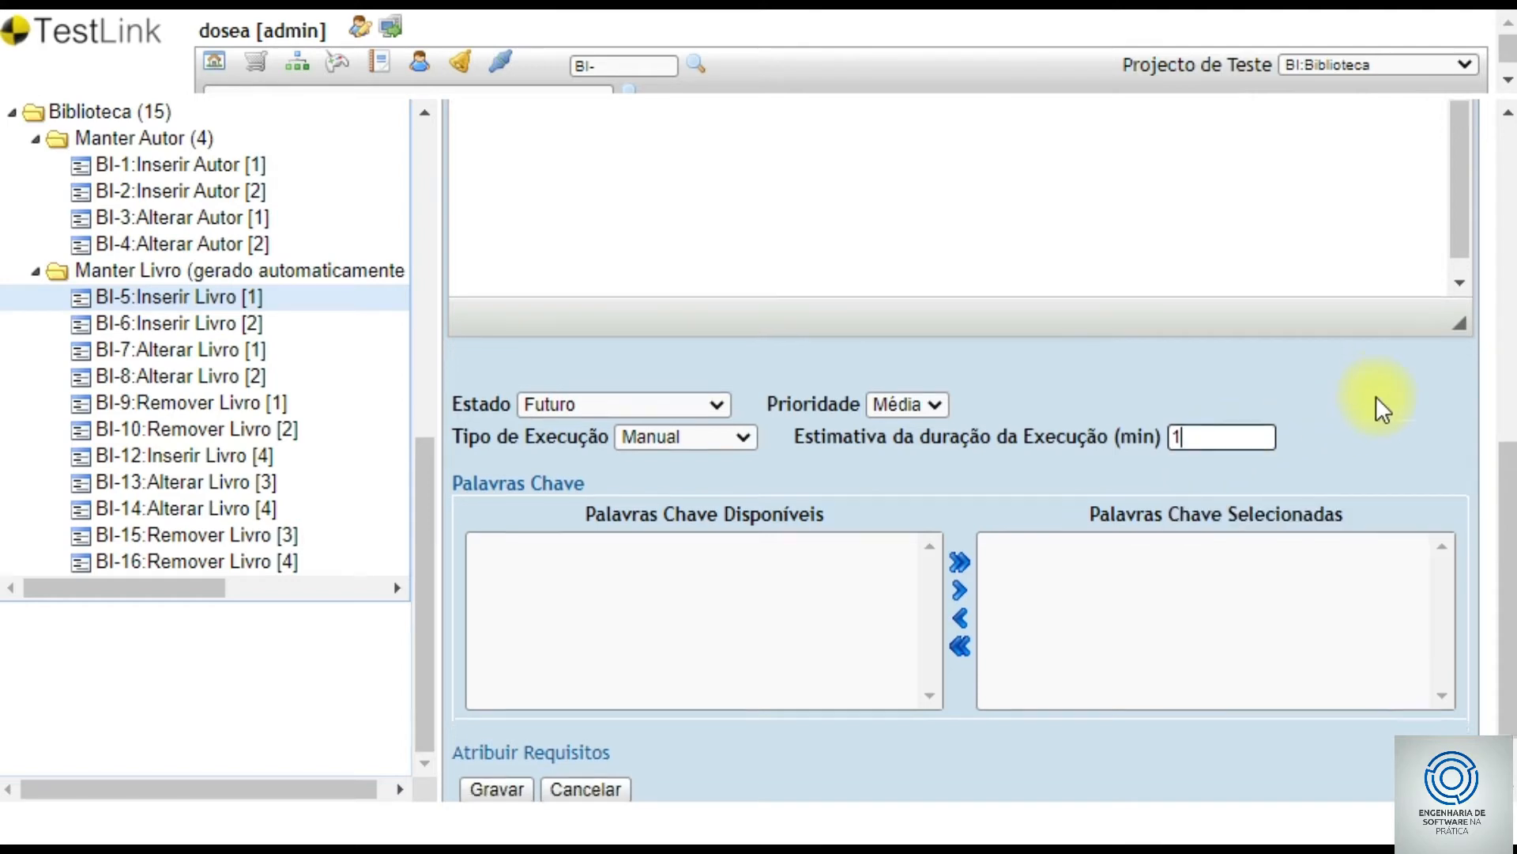
pyautogui.scroll(-1, 1377, 396)
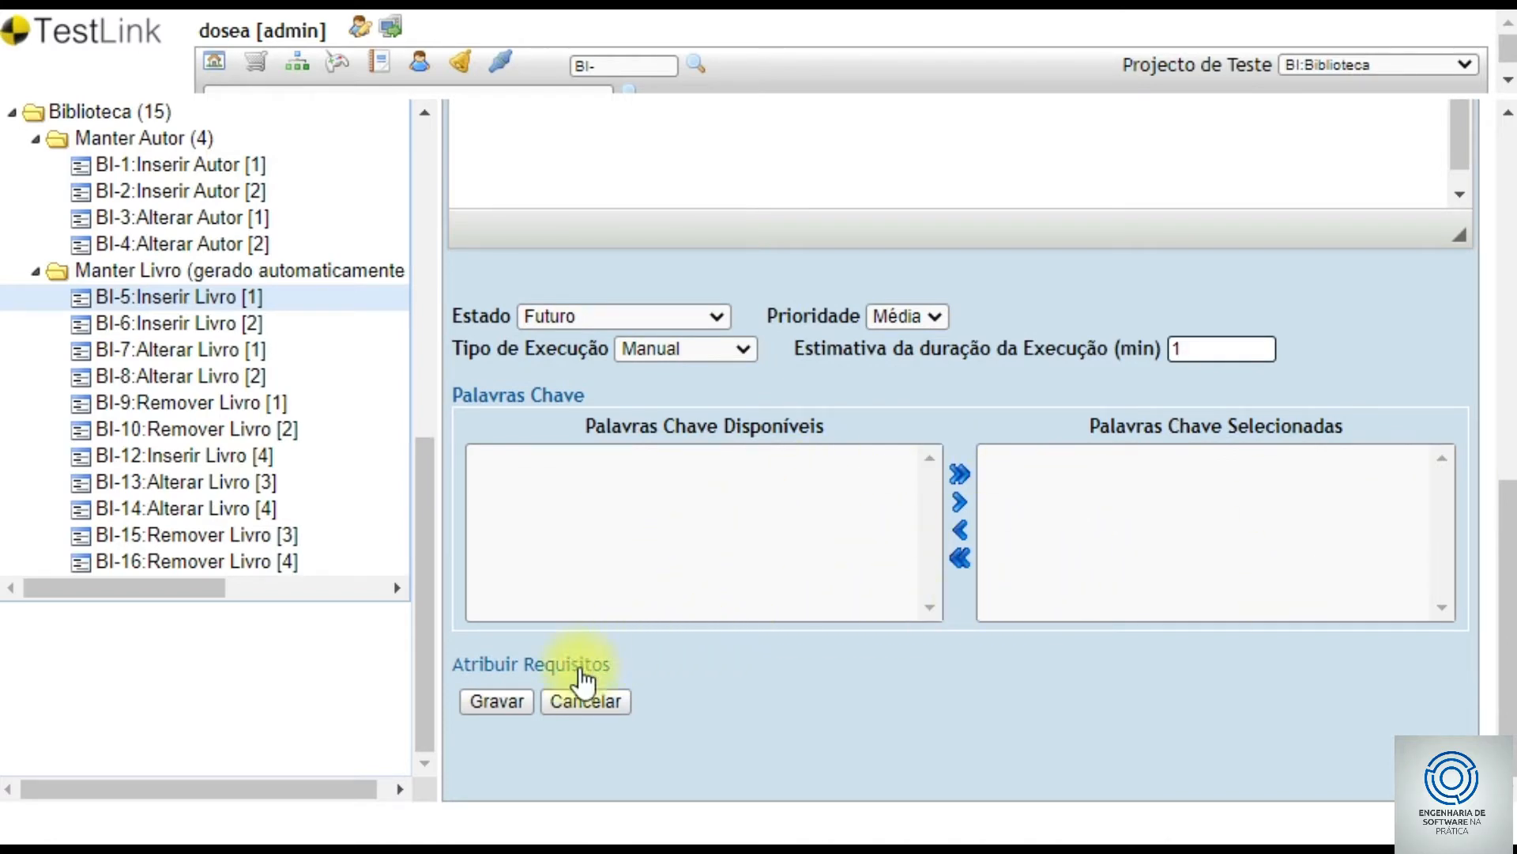
pyautogui.click(548, 668)
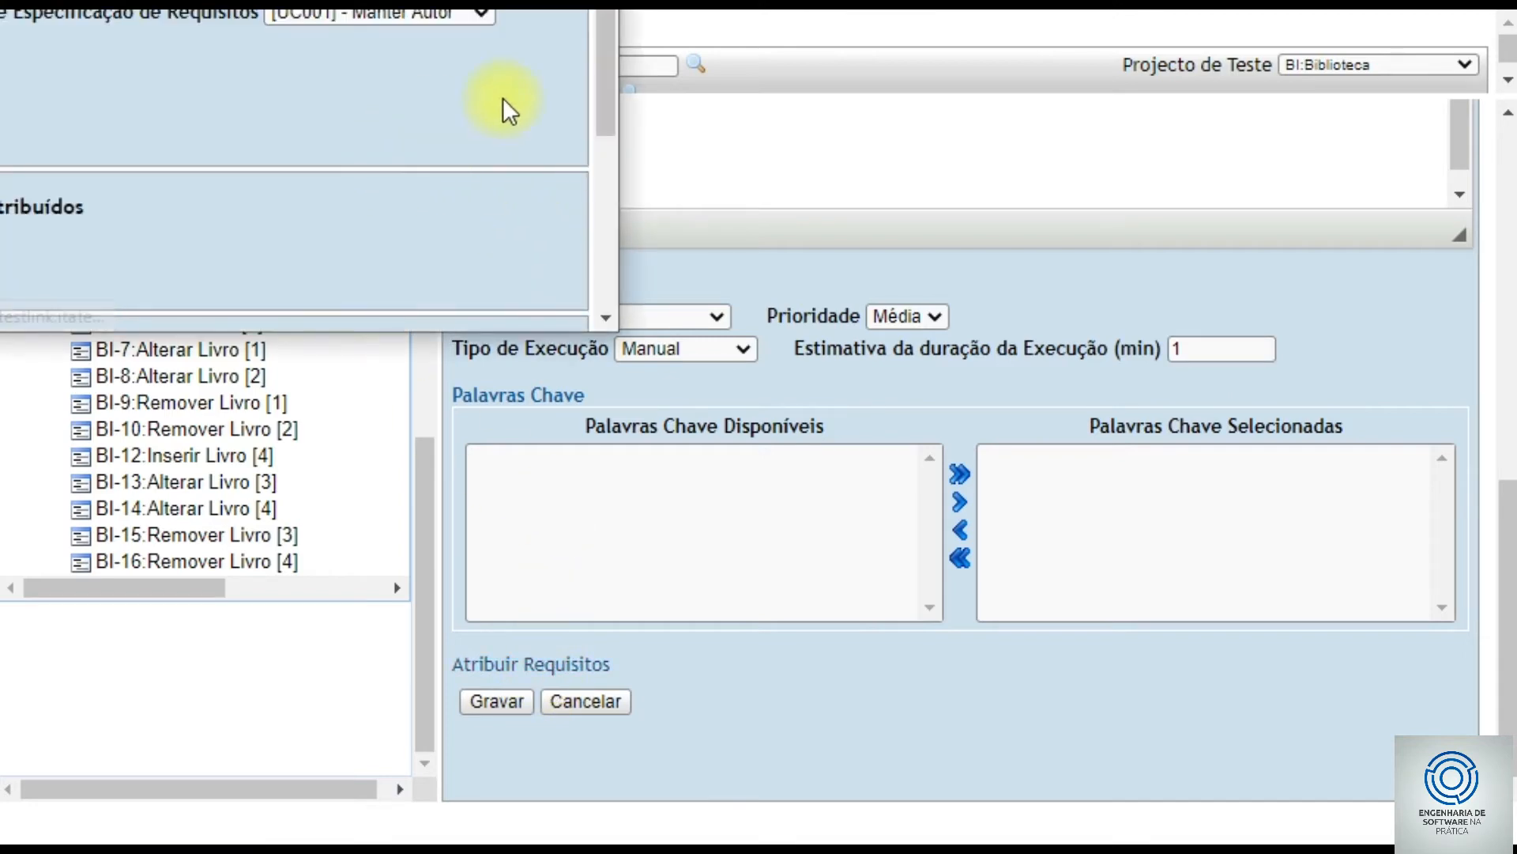
pyautogui.moveTo(602, 70); pyautogui.dragTo(572, 215)
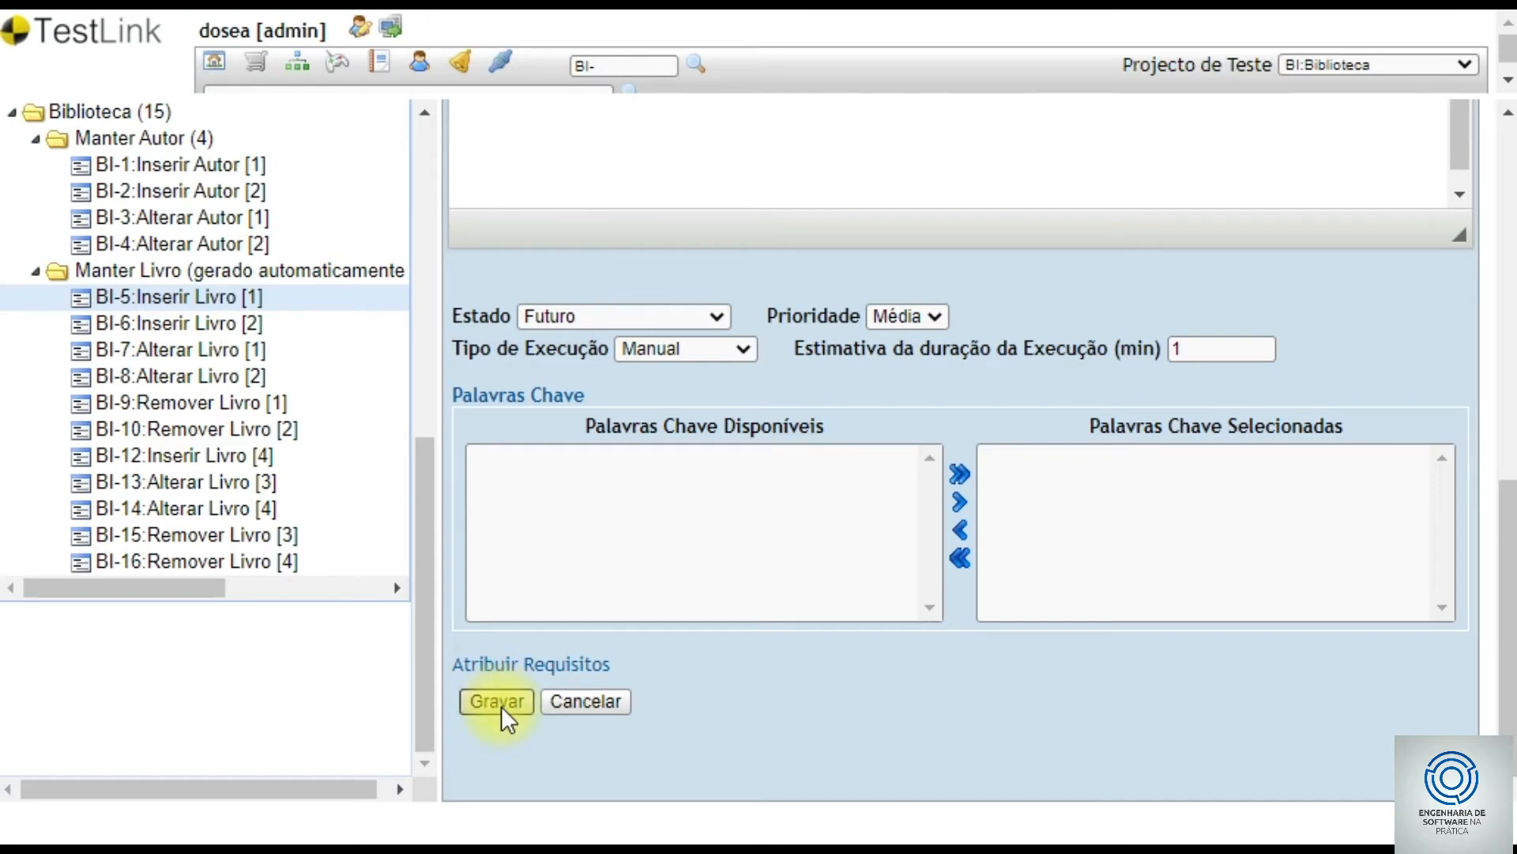
# - Save BI-5 Inserir Livro Válido with its 1.00-minute estimate
pyautogui.click(501, 705)
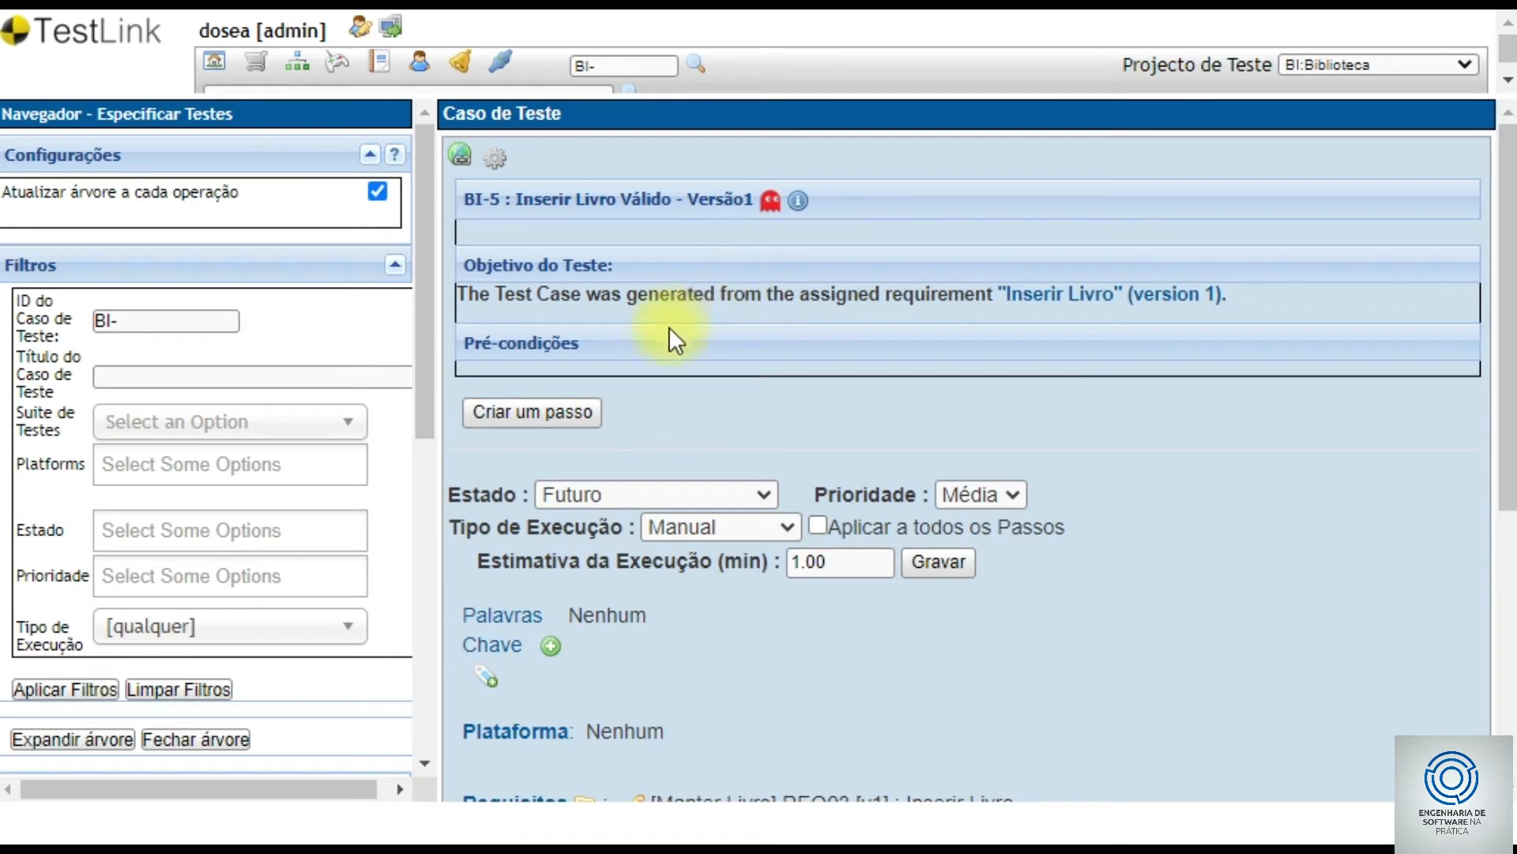
pyautogui.scroll(-3, 712, 322)
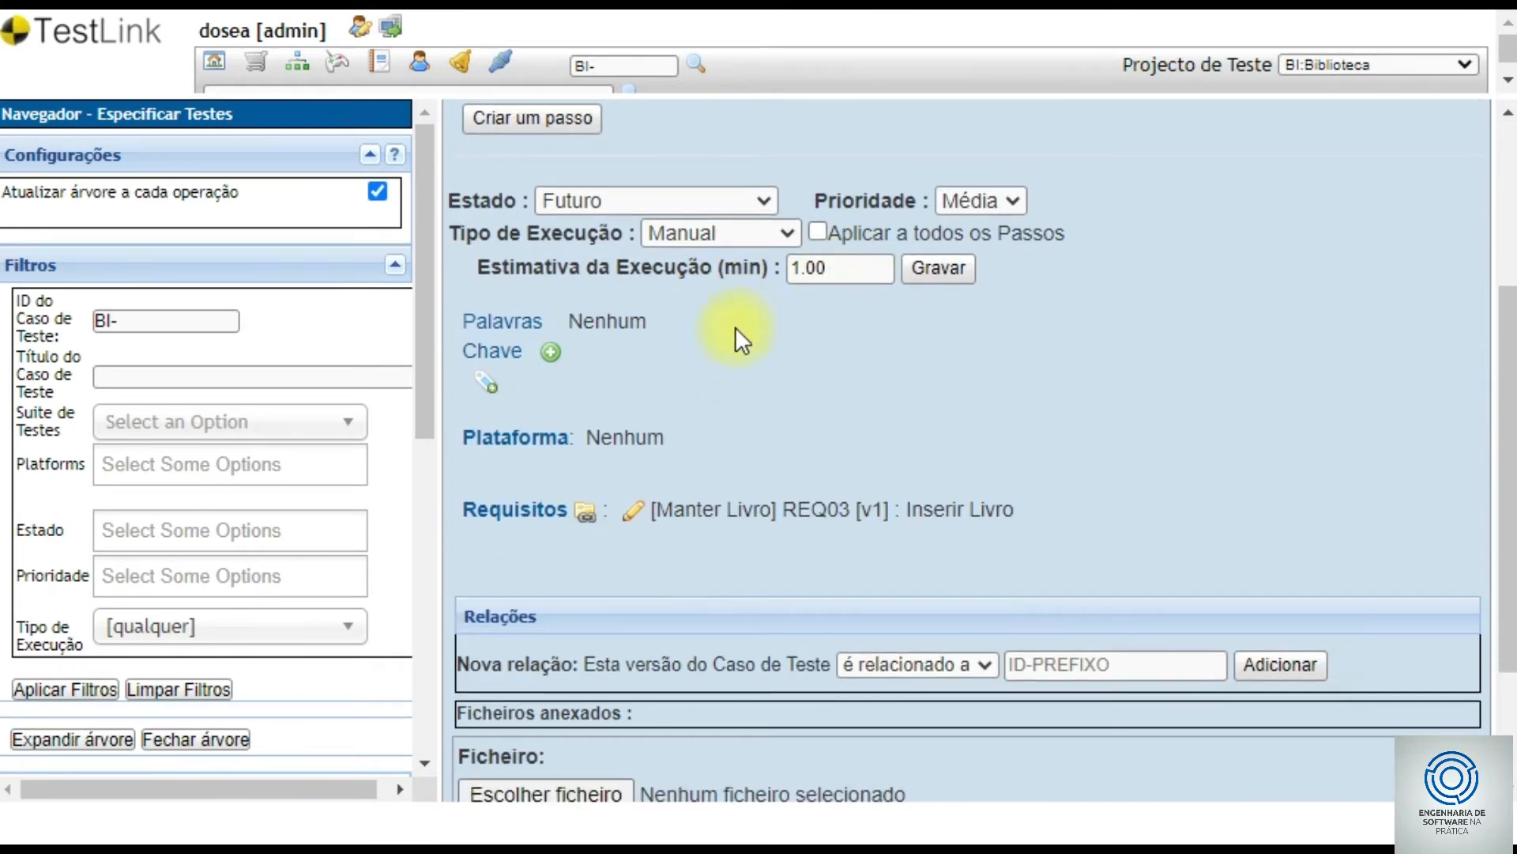
pyautogui.scroll(-2, 803, 427)
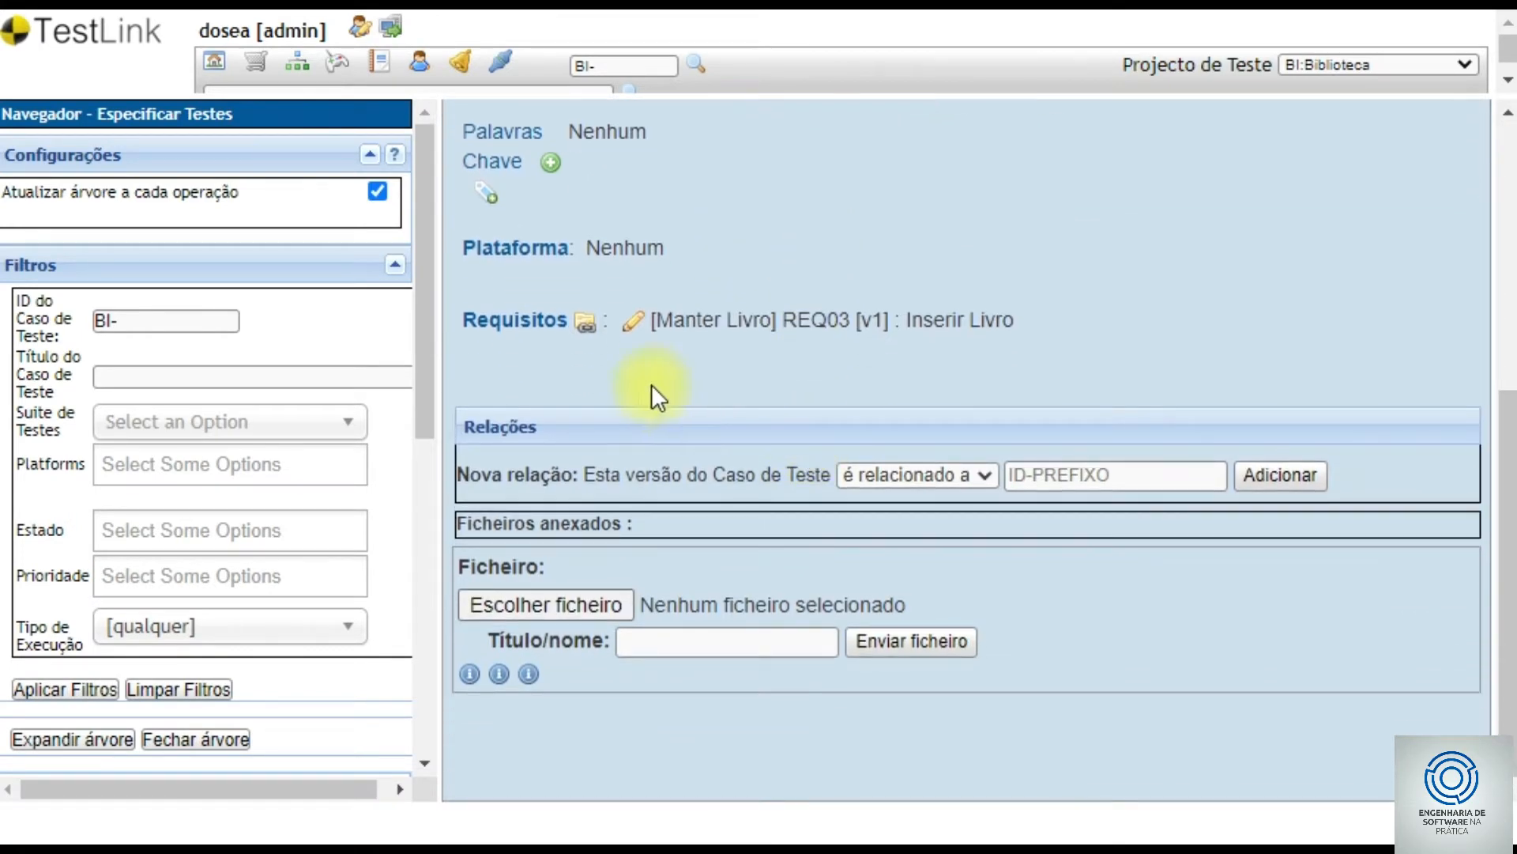
pyautogui.scroll(5, 694, 453)
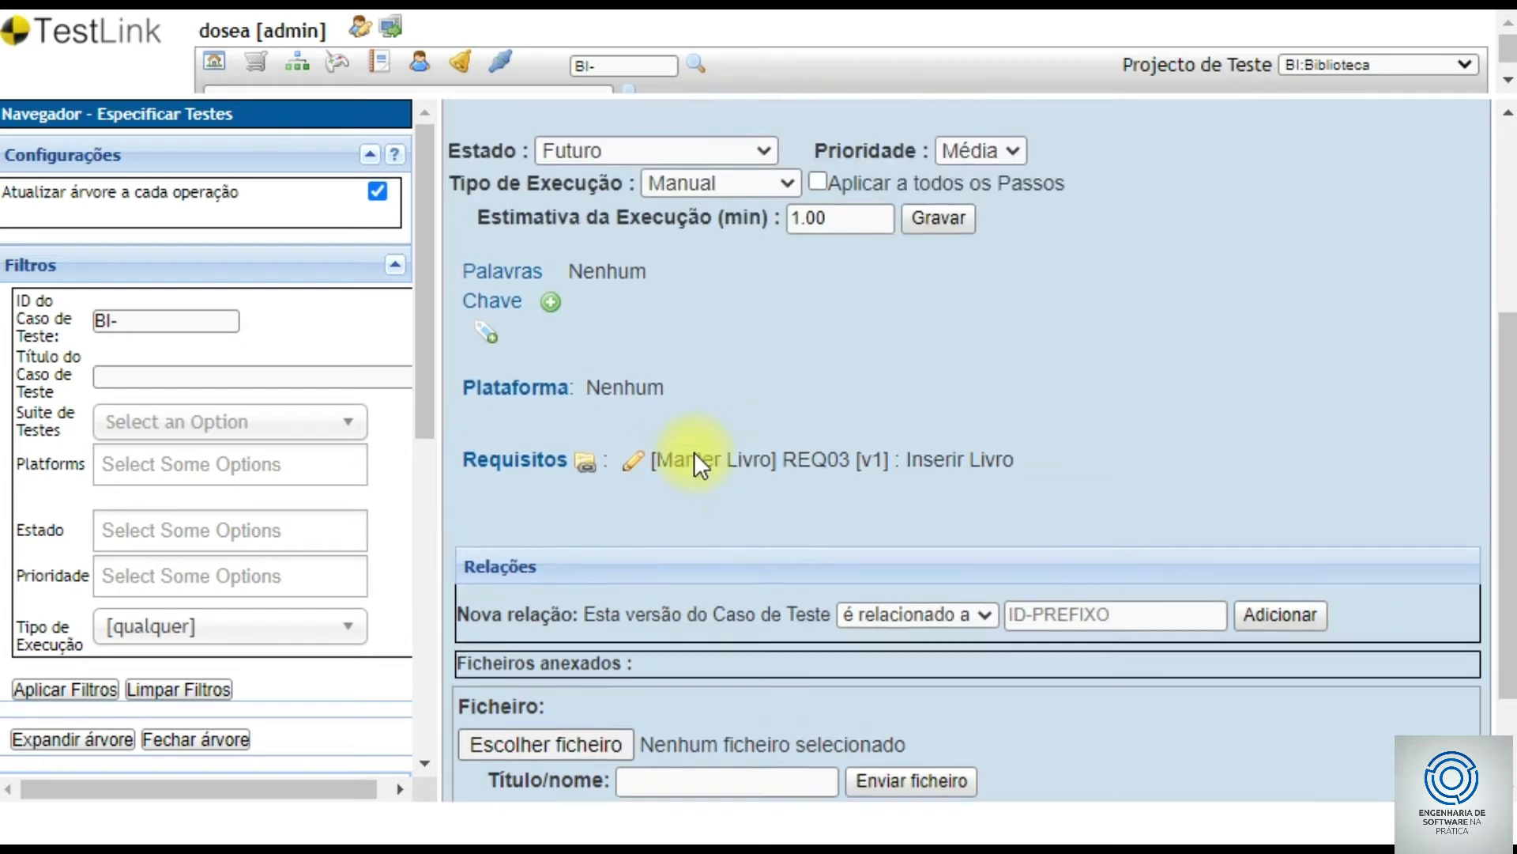
pyautogui.scroll(1, 686, 442)
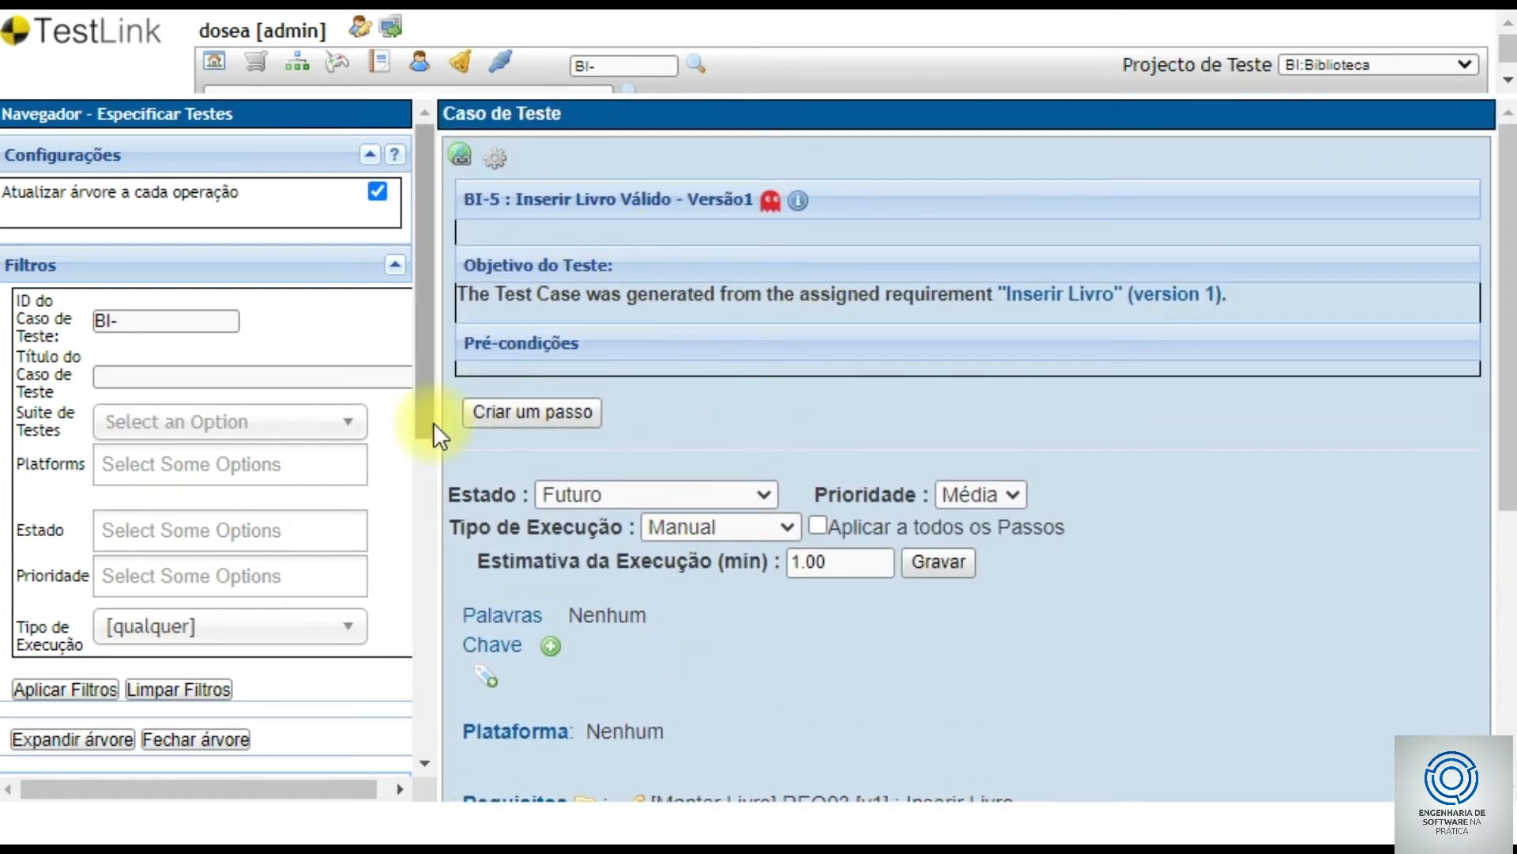
# - Start a new step, cancel it, and show the test case operations
pyautogui.click(551, 430)
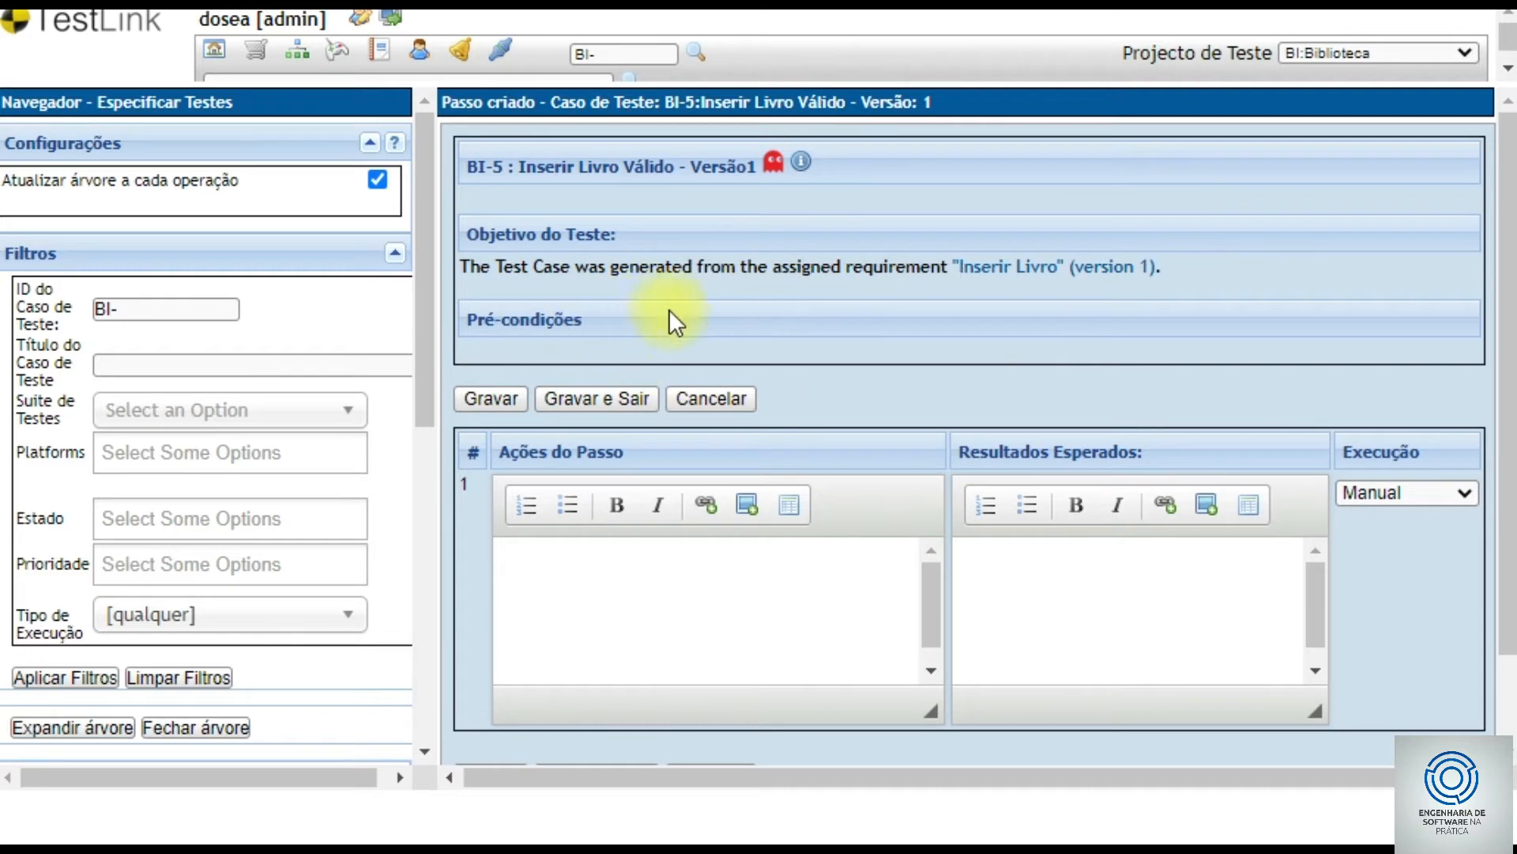
pyautogui.click(724, 397)
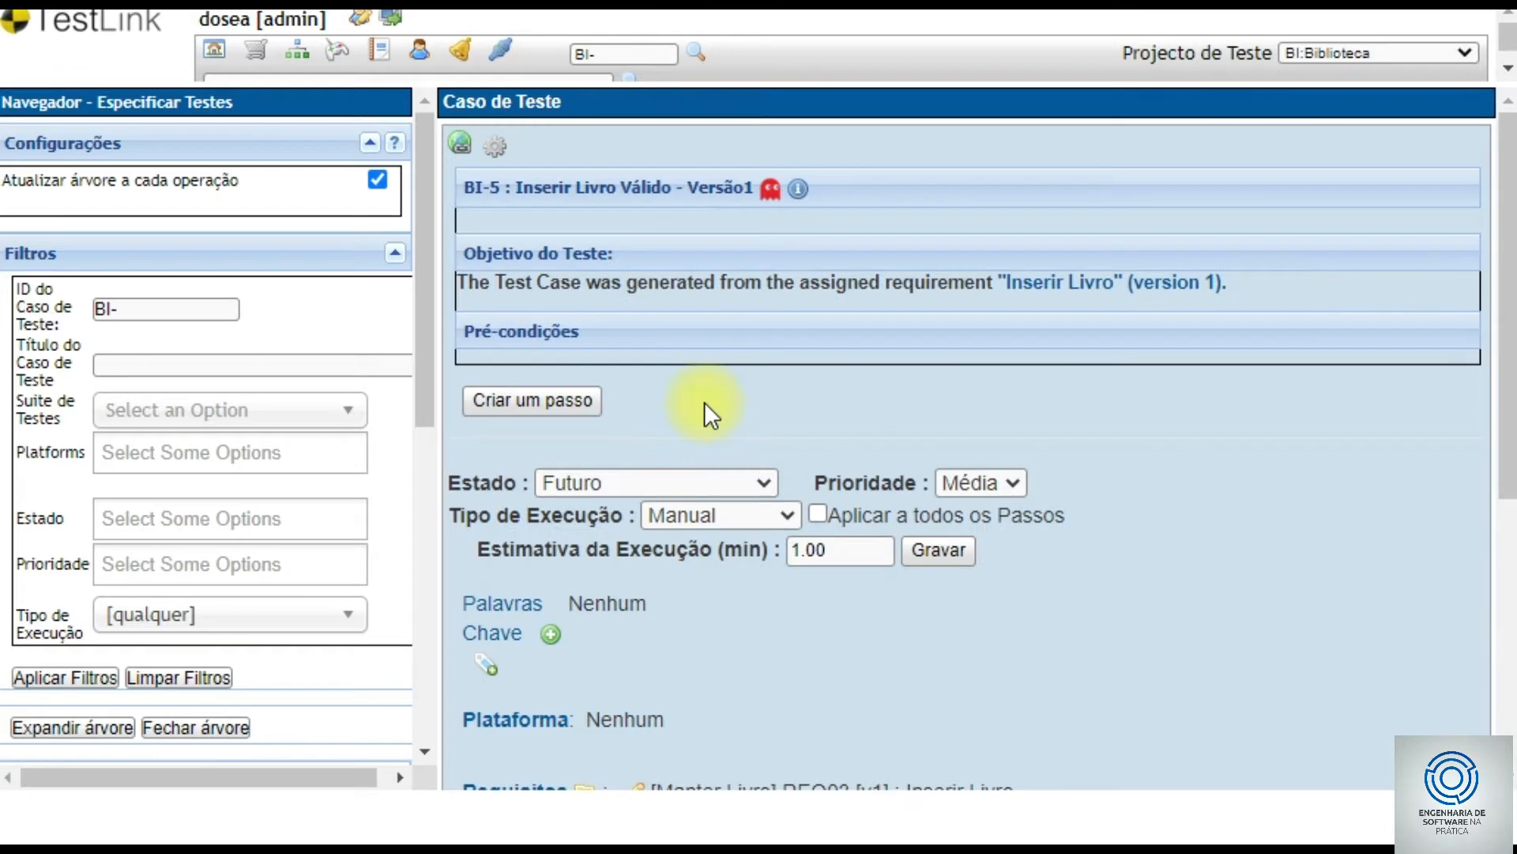
pyautogui.click(495, 146)
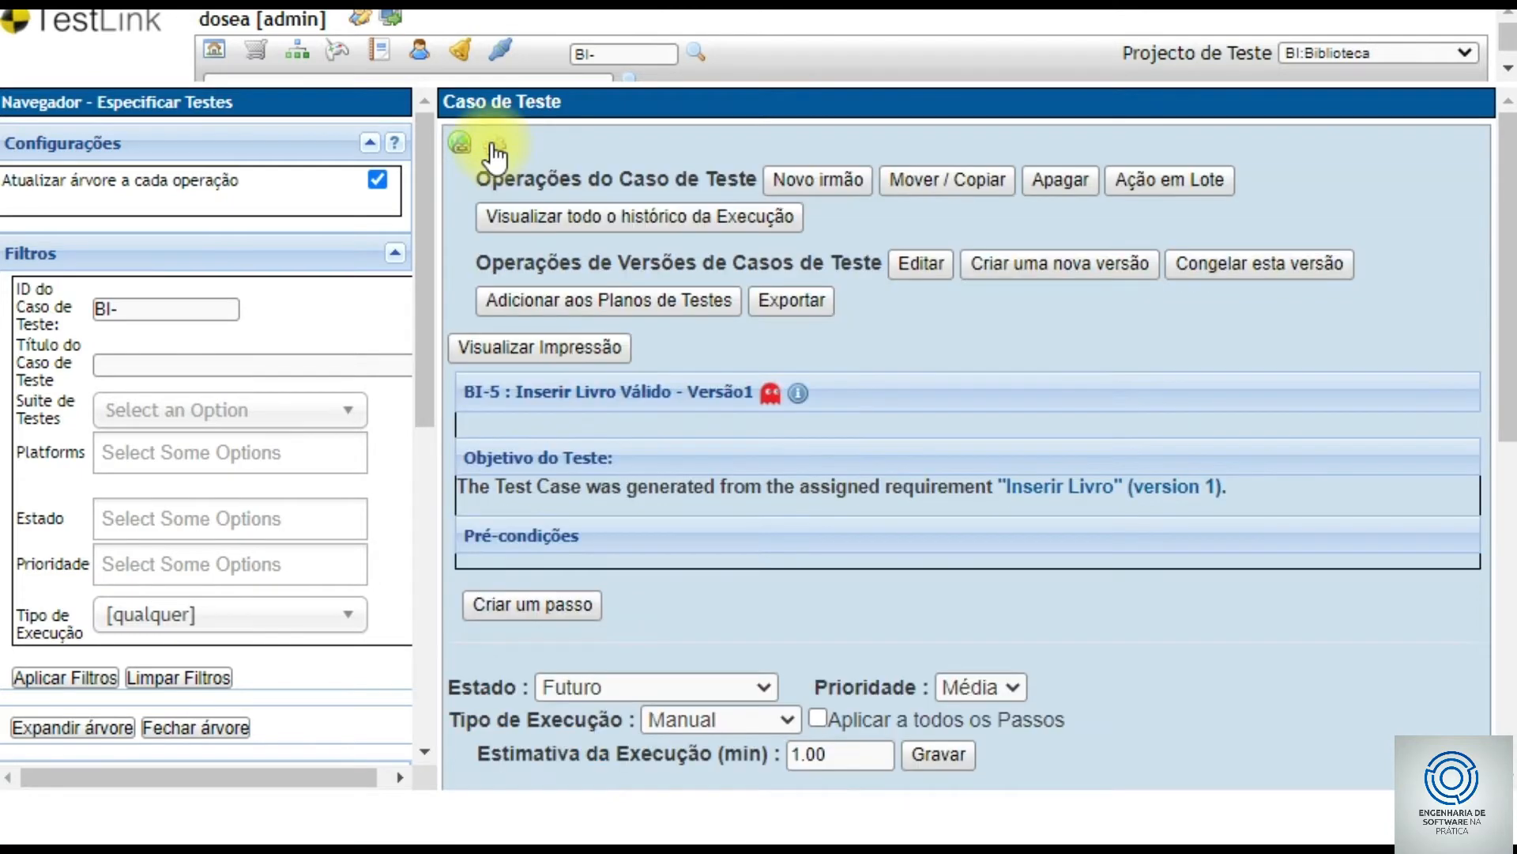
# - Write the first precondition '1) Autenticar no sistema' with the user's login and password
pyautogui.click(916, 267)
pyautogui.moveTo(1513, 405); pyautogui.dragTo(1504, 559)
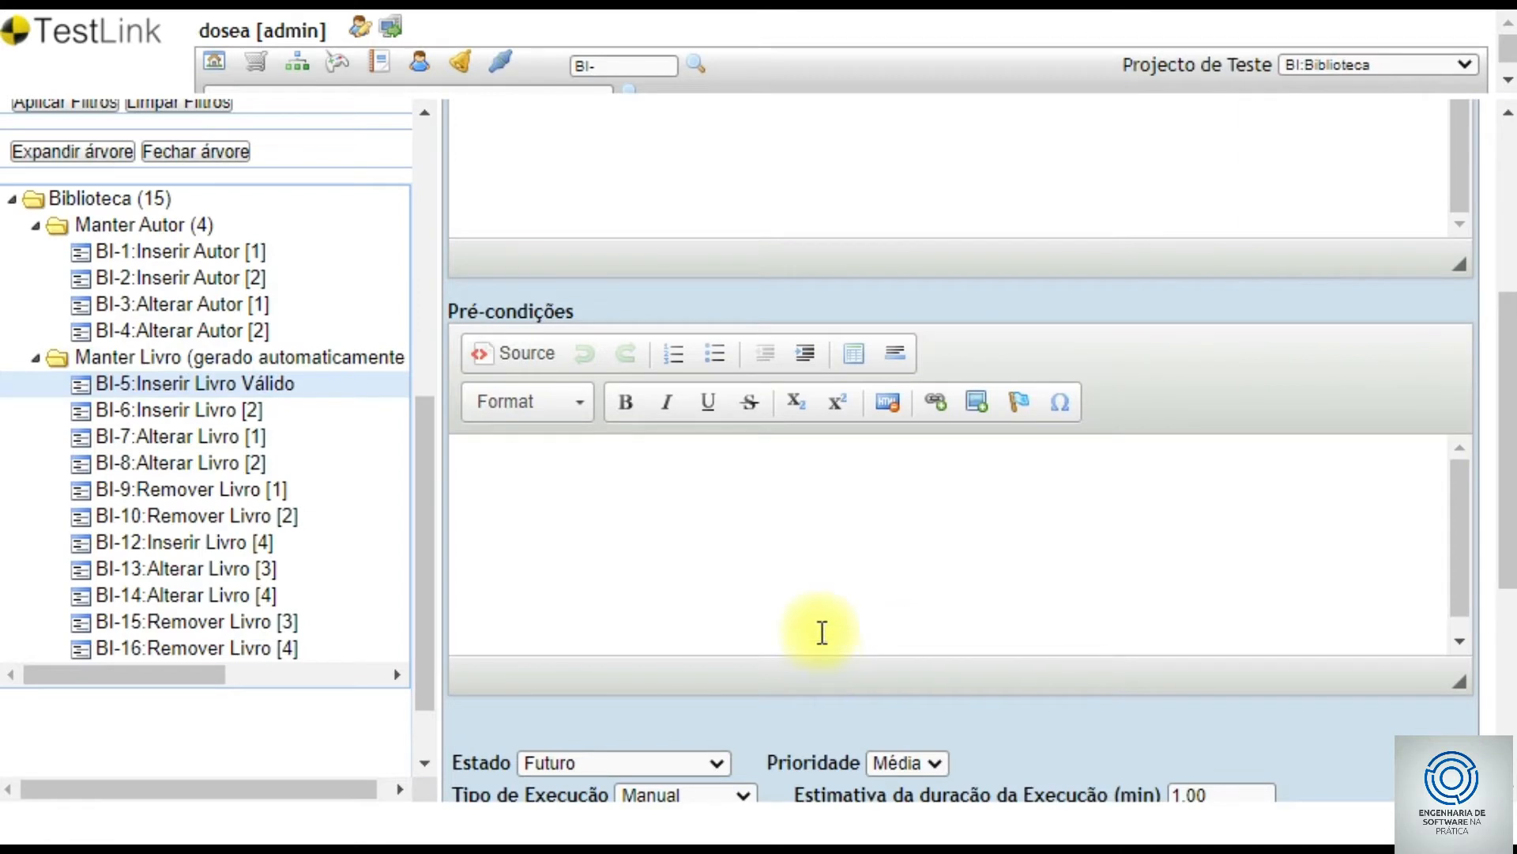
pyautogui.click(799, 543)
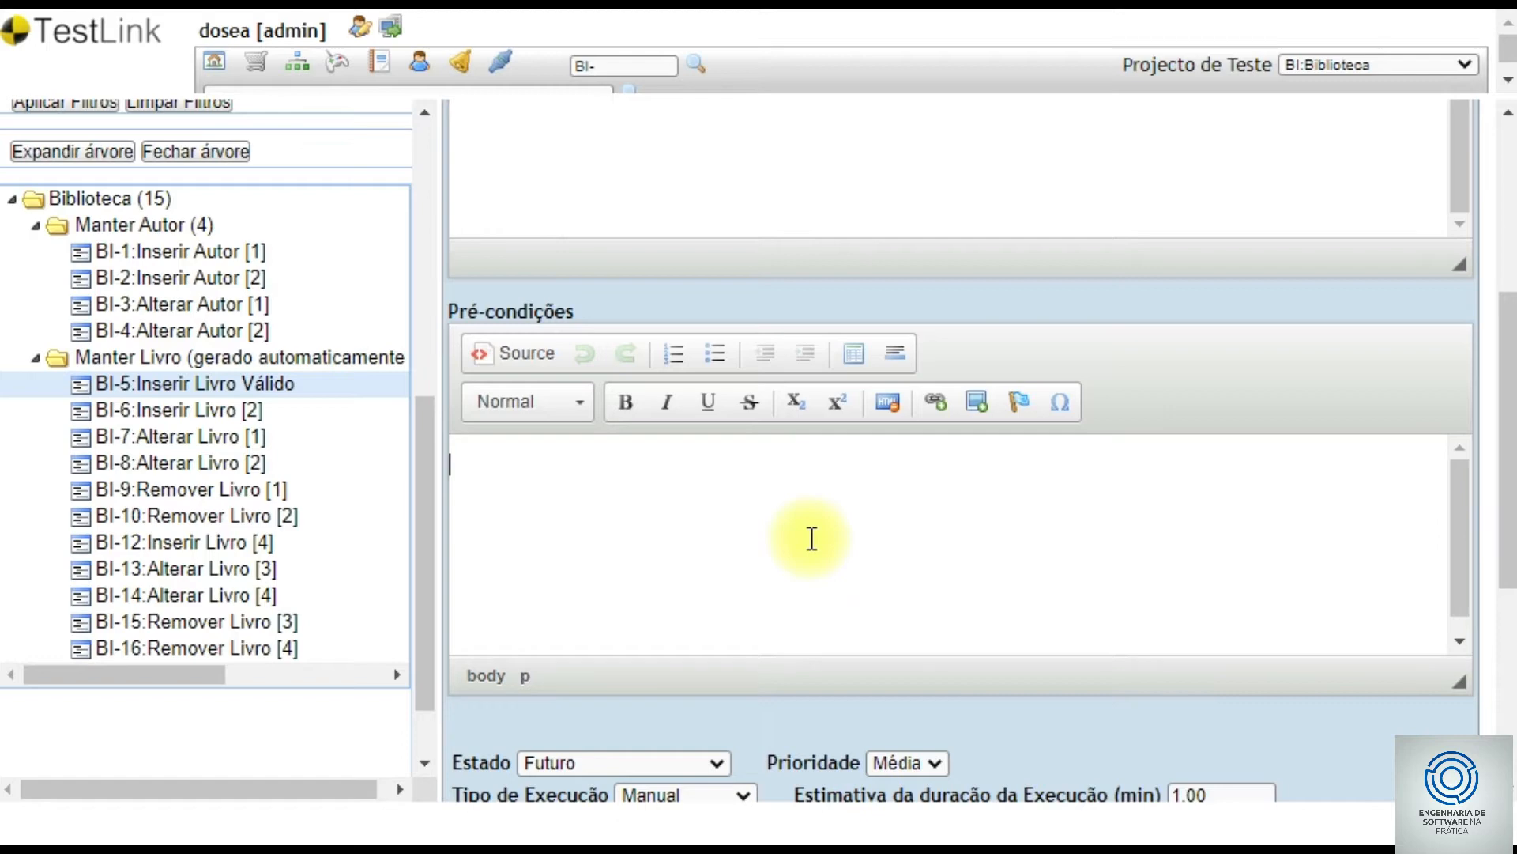
pyautogui.write('Exi')
pyautogui.press('BackSpace')
pyautogui.press('BackSpace')
pyautogui.press('BackSpace')
pyautogui.write('Autentica no ')
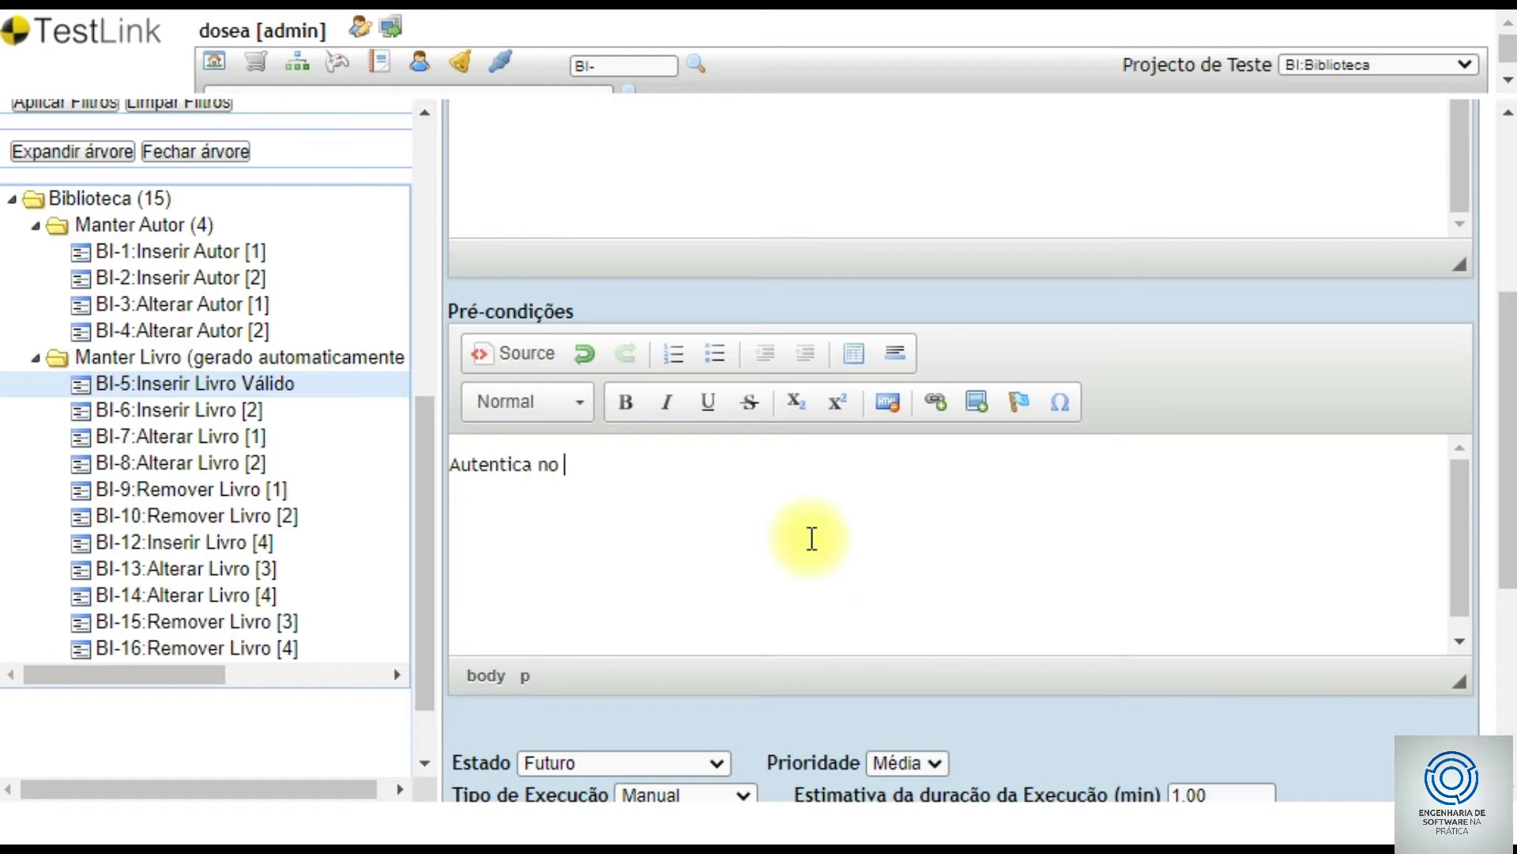
pyautogui.write('sistema usuario: dosea senha')
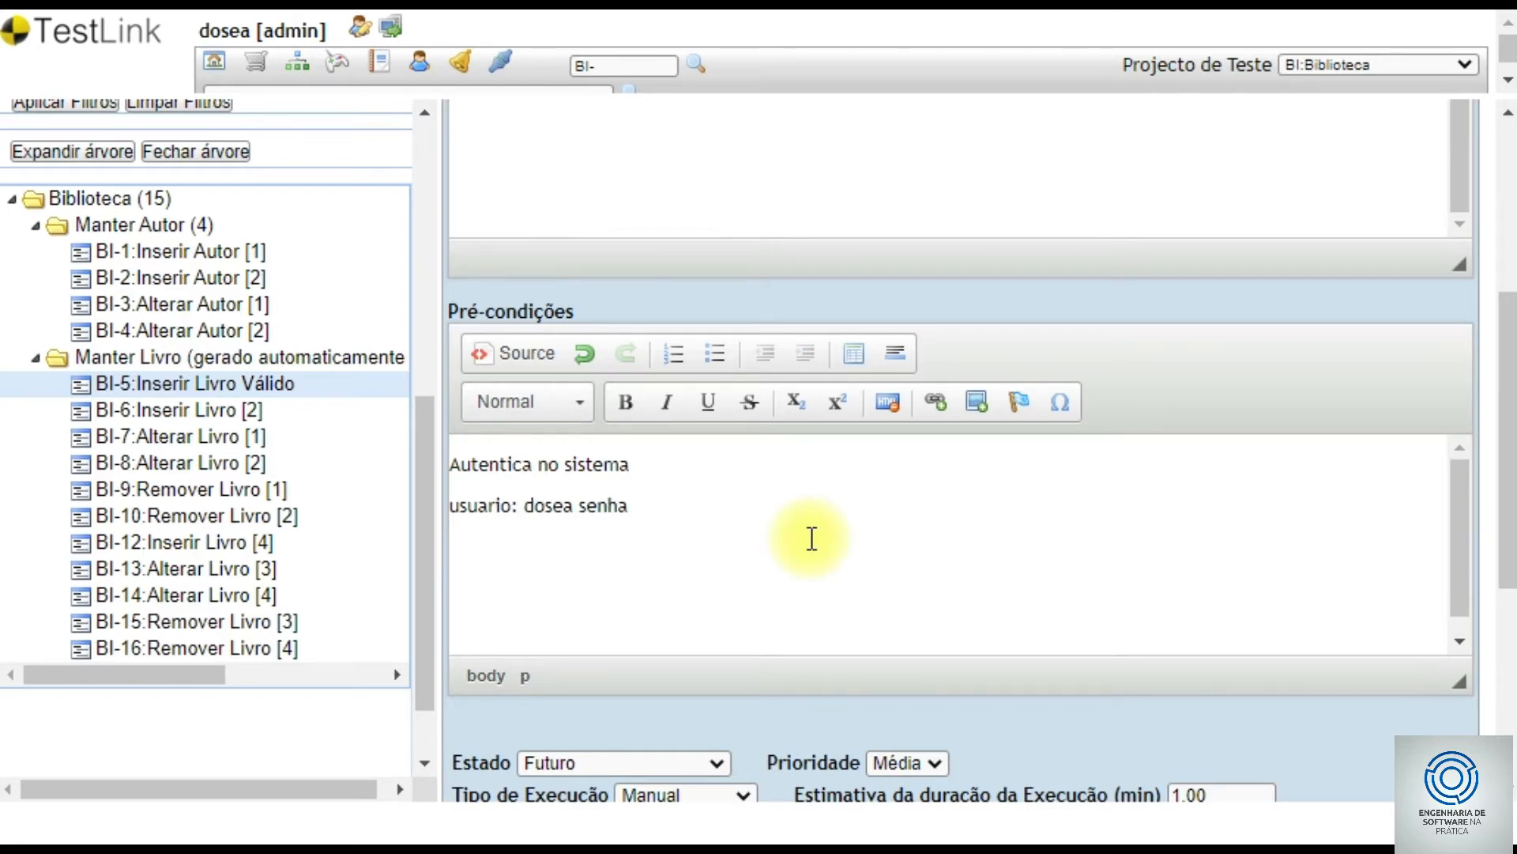
pyautogui.write(': 1234 ')
pyautogui.write('Acessa ')
pyautogui.write('me')
pyautogui.press('Up')
pyautogui.press('Up')
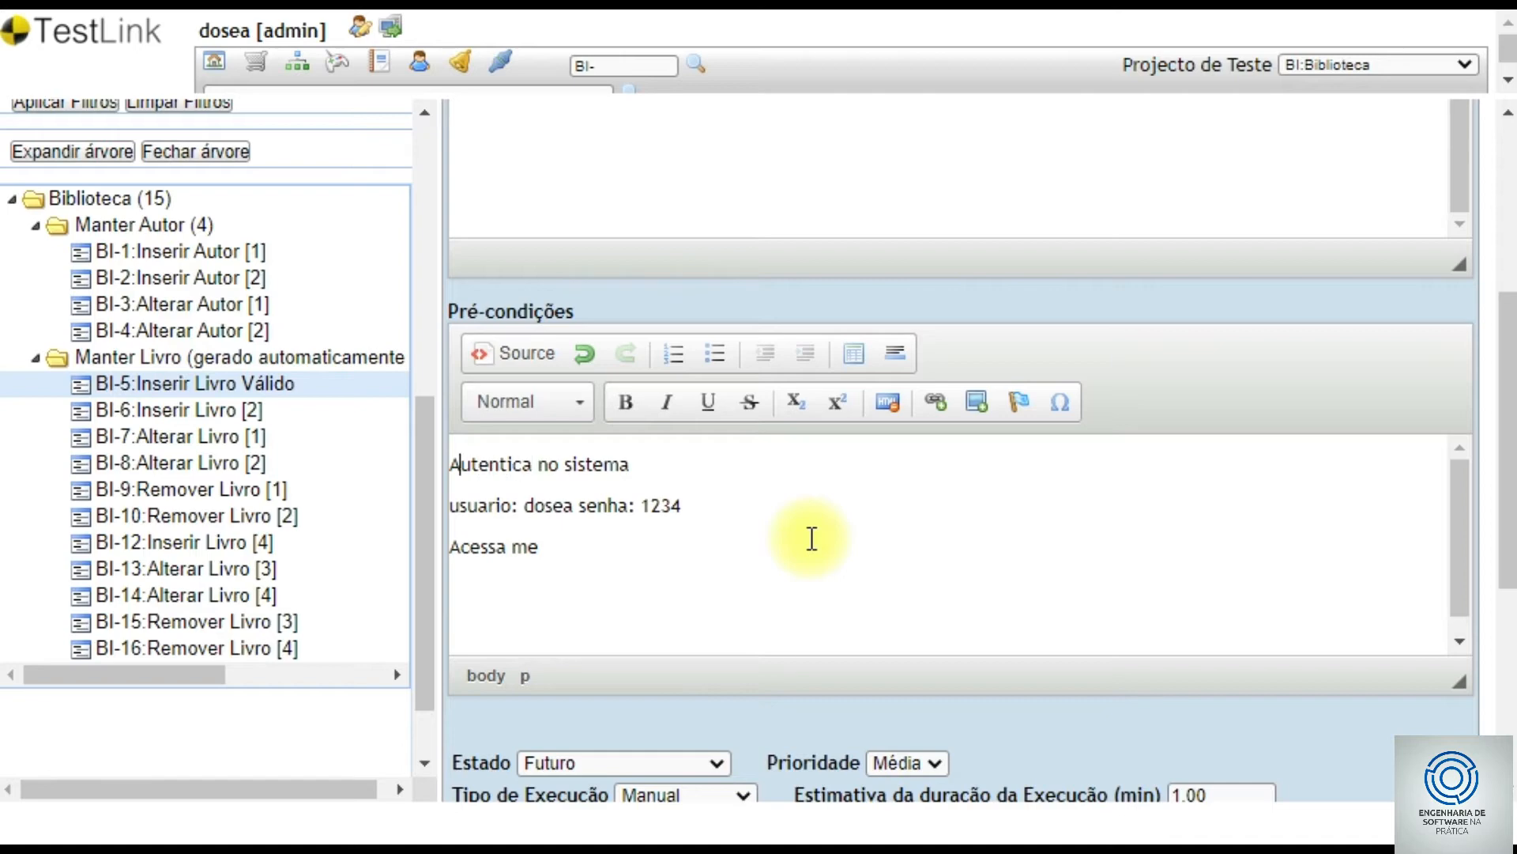
pyautogui.press('Left')
pyautogui.write('1)')
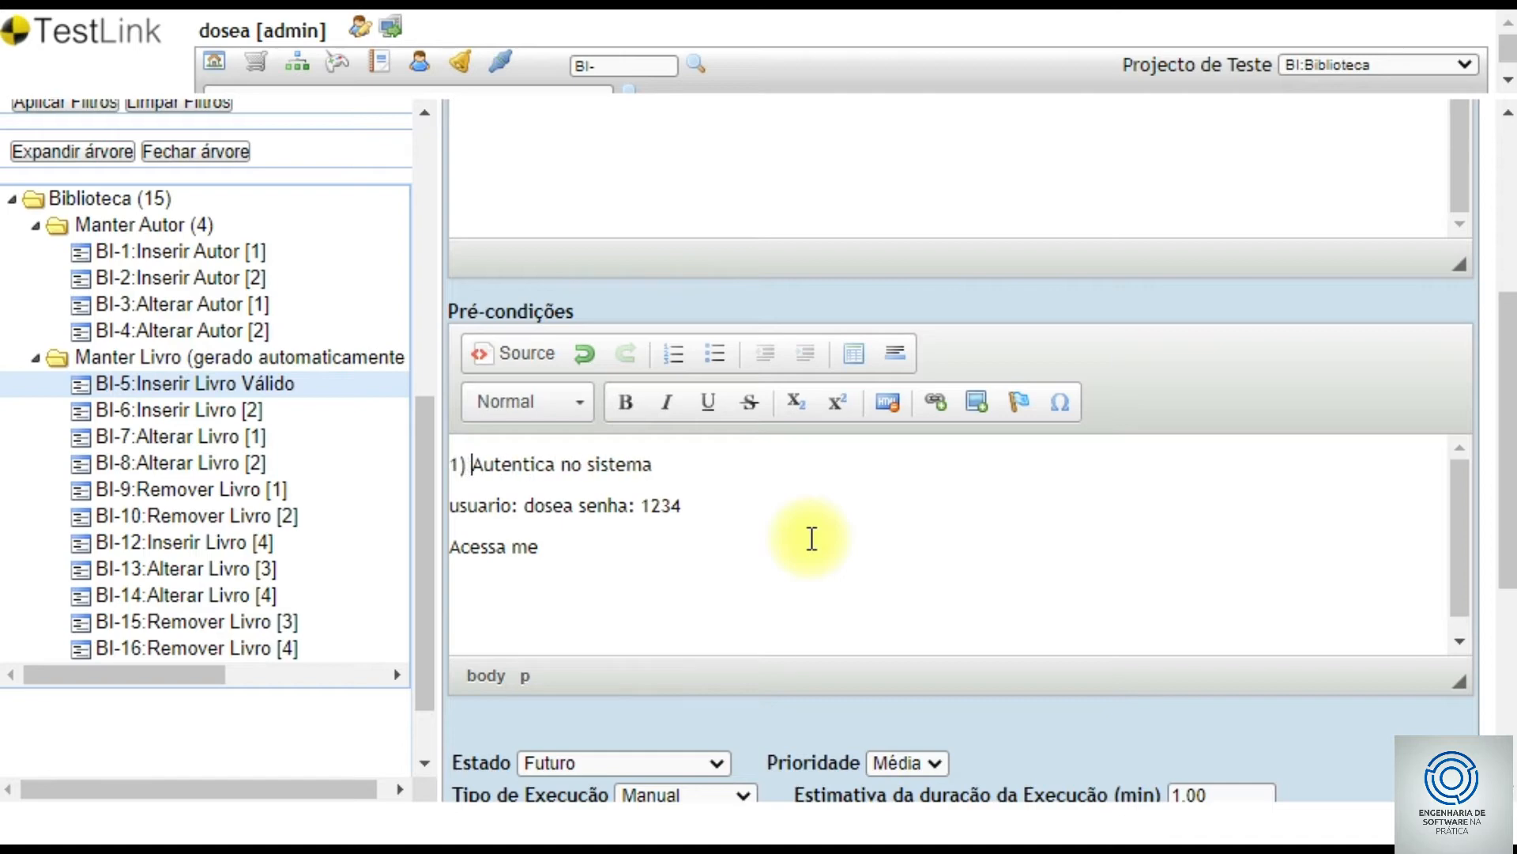
pyautogui.press('Right')
pyautogui.press('Right')
pyautogui.press('Right')
pyautogui.press('Right')
pyautogui.press('Right')
pyautogui.press('Right')
pyautogui.press('Right')
pyautogui.write('r')
pyautogui.press('BackSpace')
pyautogui.write('r')
# - Add the second precondition '2) Acessa menu Cadastro > Manter Livros > Novo Livro'
pyautogui.press('Down')
pyautogui.press('Left')
pyautogui.press('Left')
pyautogui.press('Left')
pyautogui.press('Left')
pyautogui.press('Left')
pyautogui.press('Left')
pyautogui.press('Left')
pyautogui.press('Left')
pyautogui.press('Left')
pyautogui.write('2')
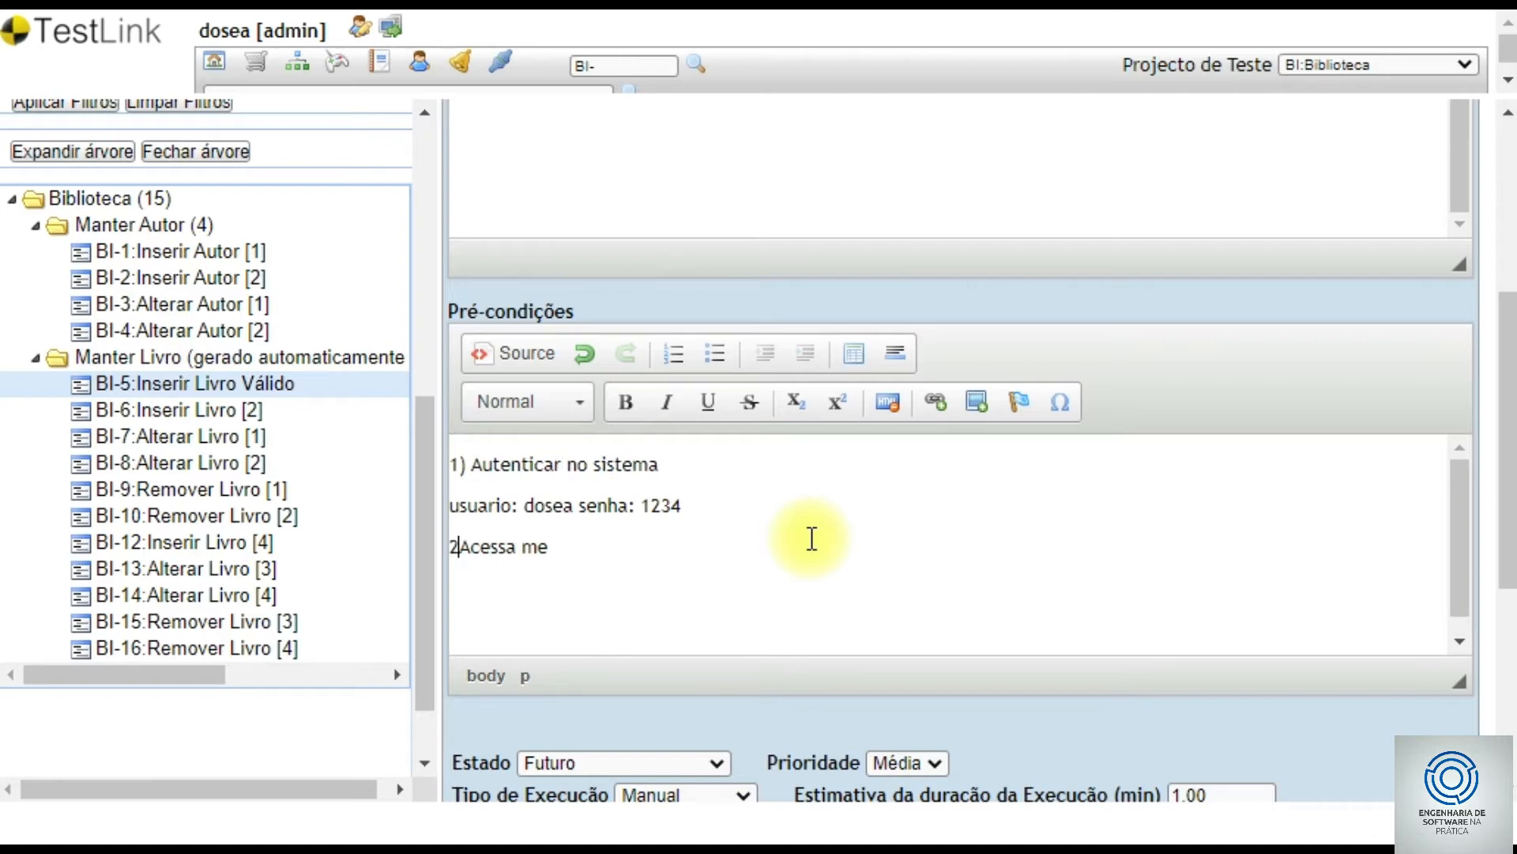
pyautogui.write(')')
pyautogui.press('Right')
pyautogui.press('Right')
pyautogui.press('Right')
pyautogui.press('Right')
pyautogui.press('Right')
pyautogui.press('Right')
pyautogui.press('Right')
pyautogui.press('Right')
pyautogui.press('Right')
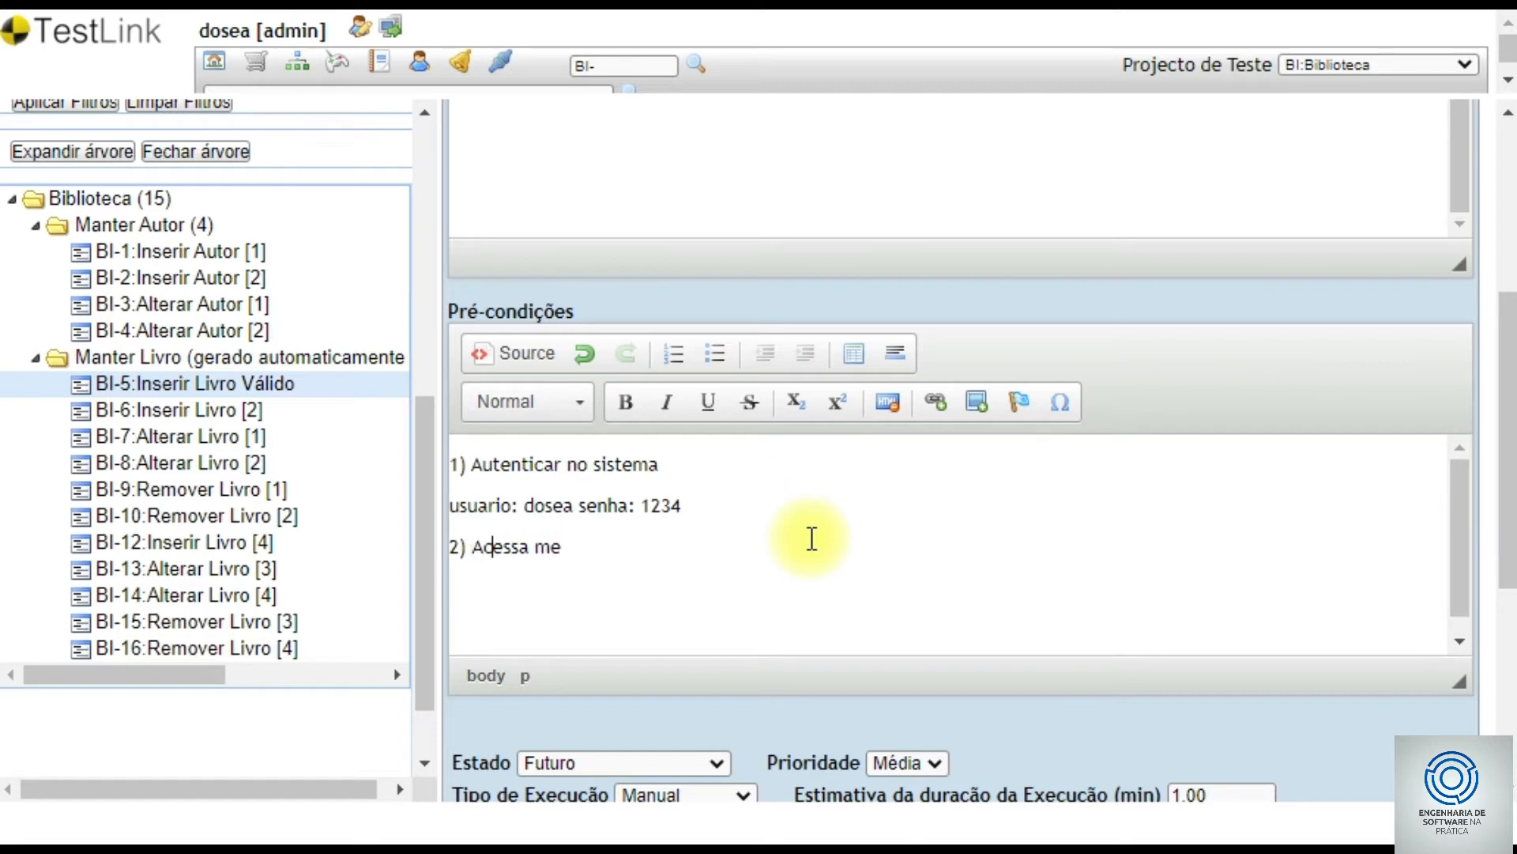
pyautogui.write('nu Cadastro > Manter Livros')
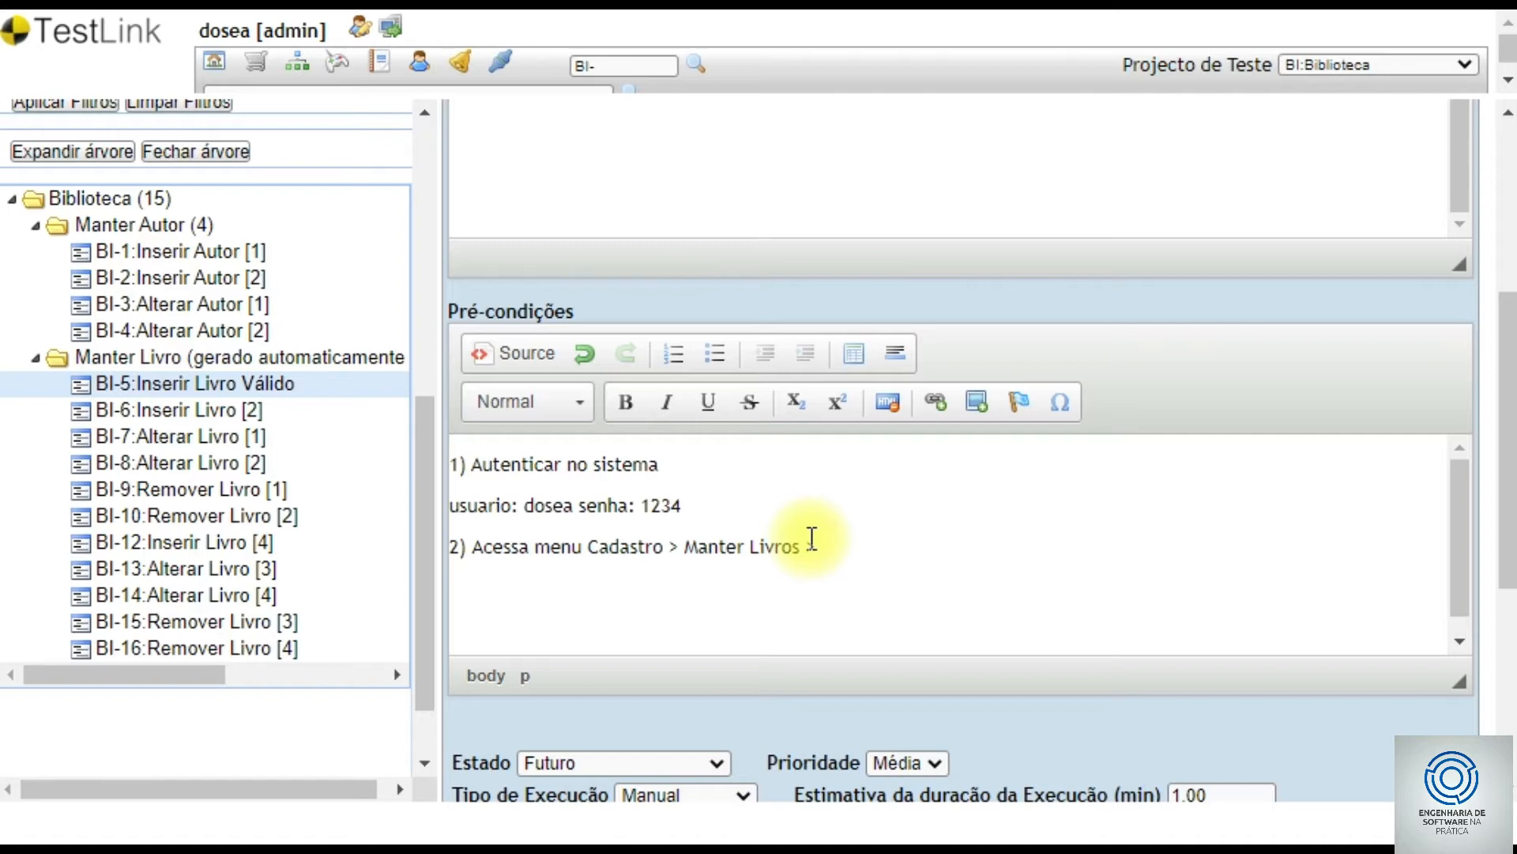
pyautogui.write('> Novo Livro')
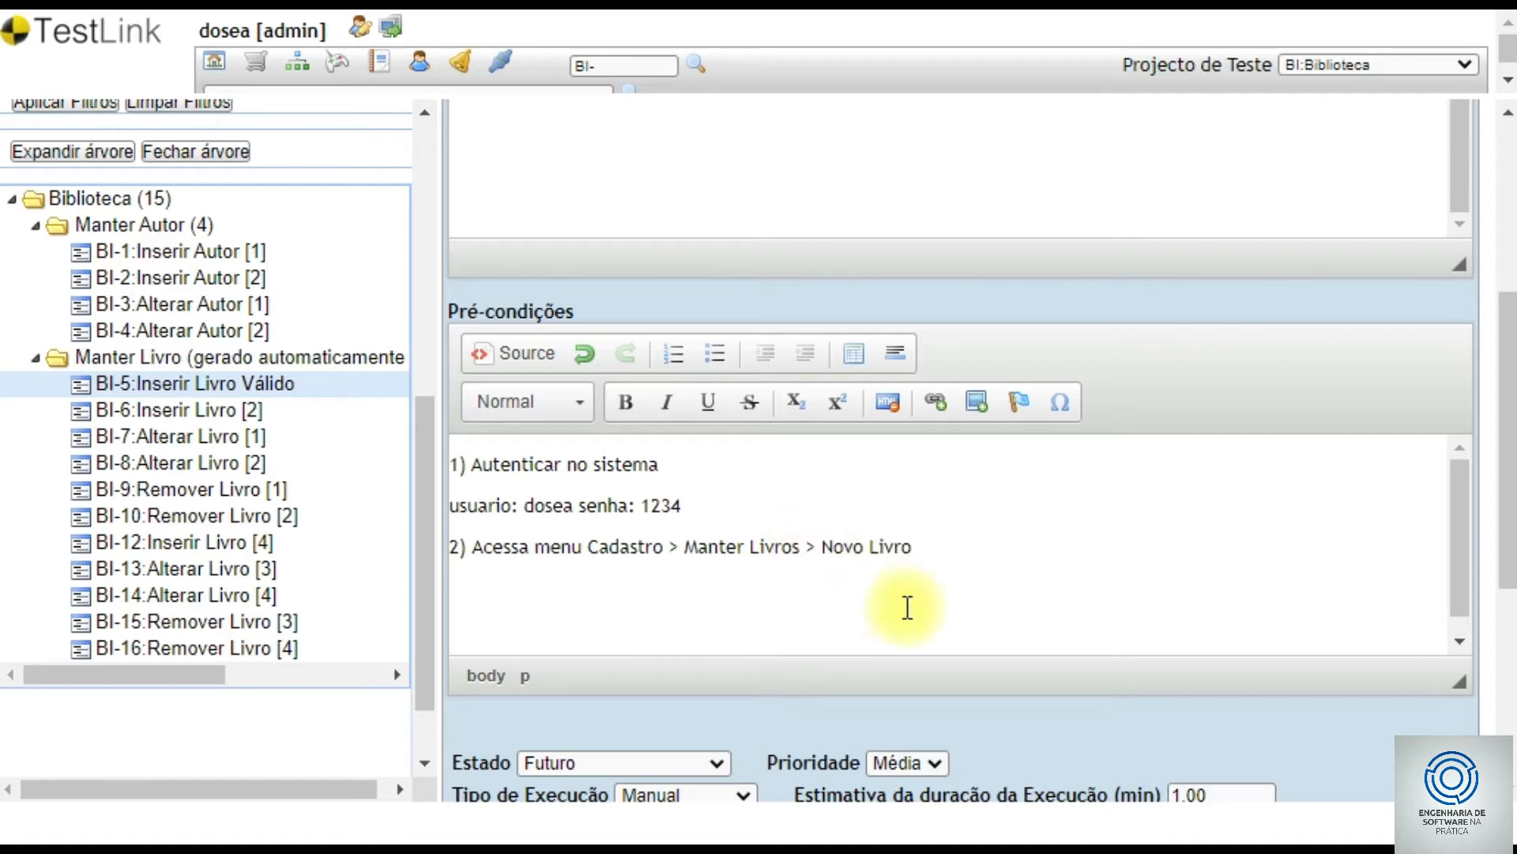
pyautogui.moveTo(1506, 486); pyautogui.dragTo(1470, 680)
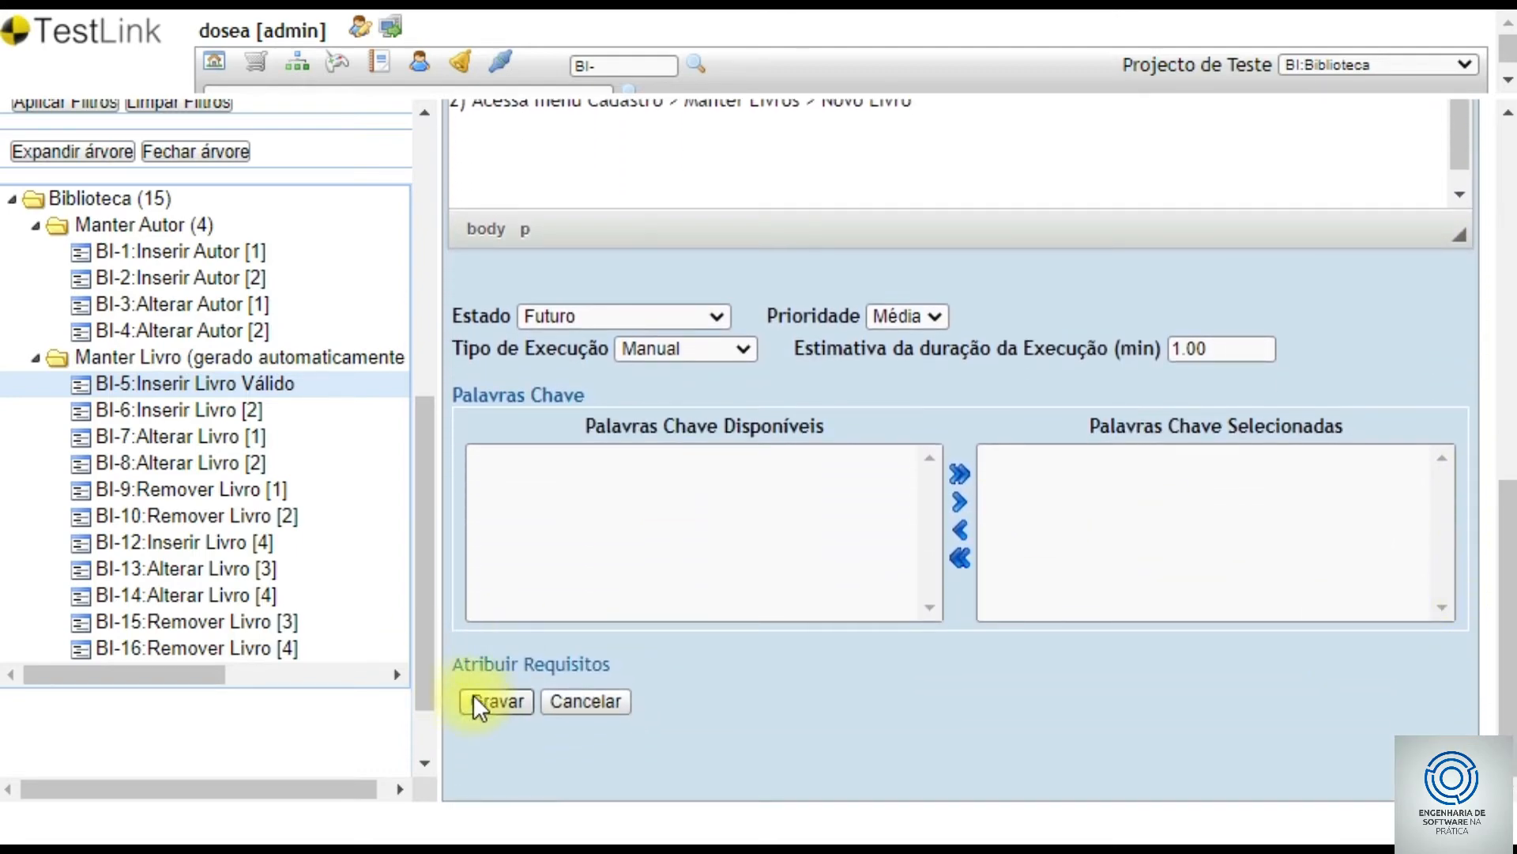
# - Save preconditions and add step 1 entering 'Engenharia de Software', 01/01/1990, expecting no warnings
pyautogui.click(496, 701)
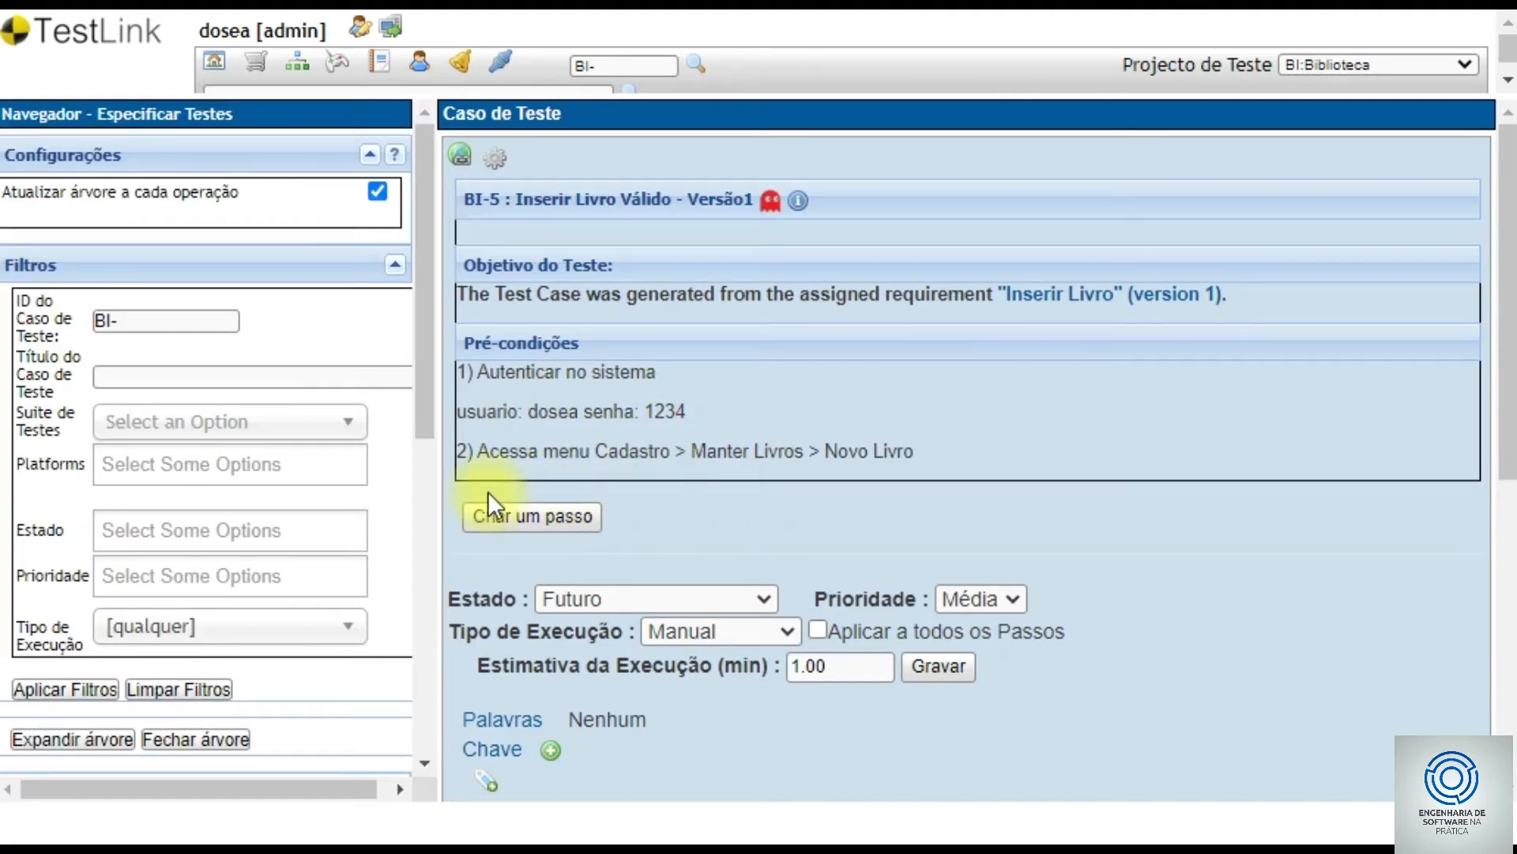
pyautogui.click(542, 519)
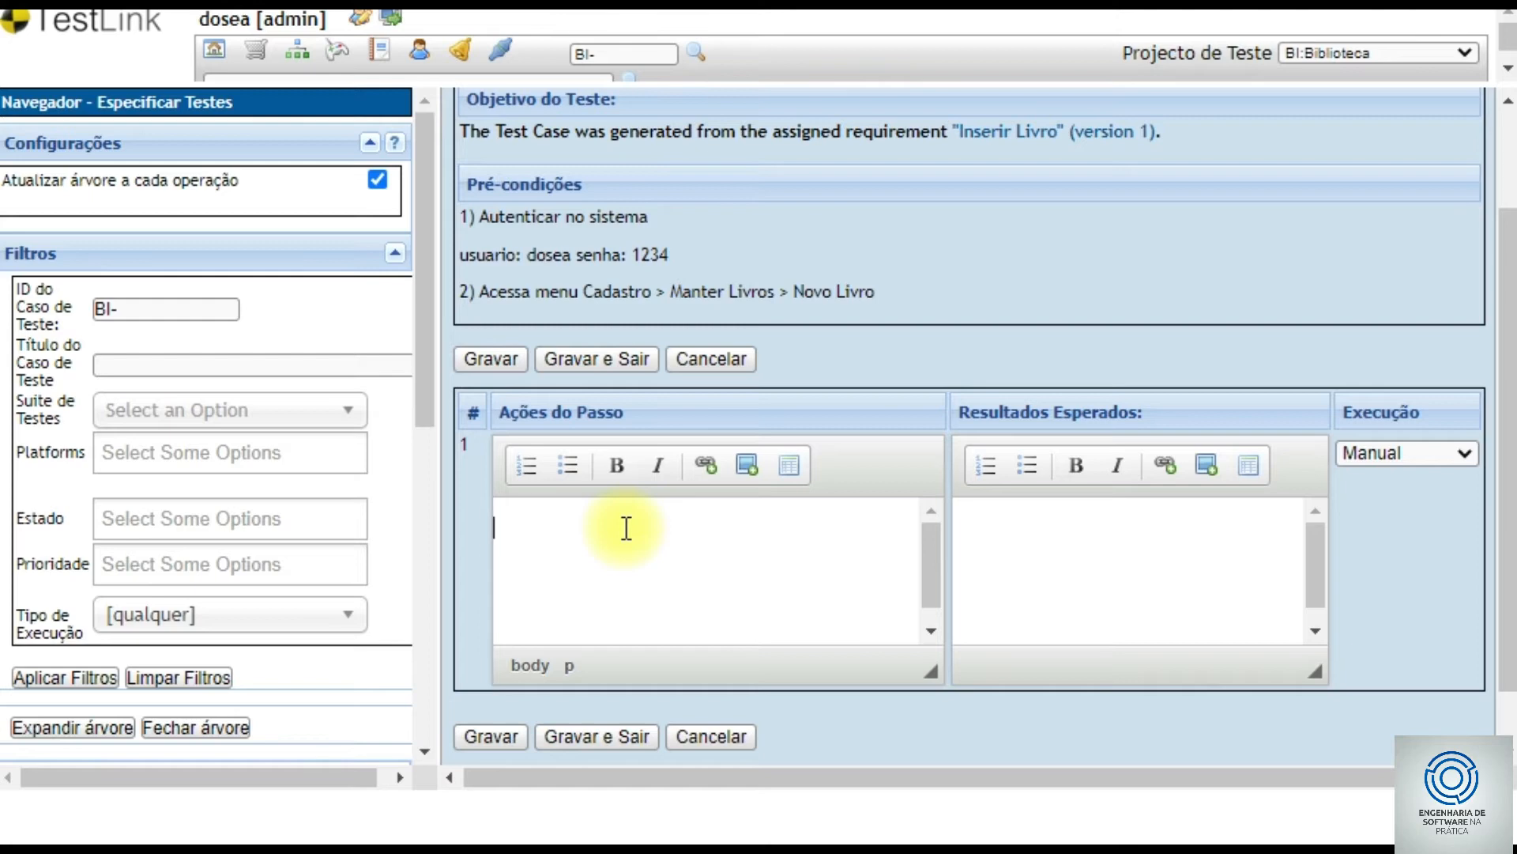
pyautogui.write('Digitar dados:')
pyautogui.press('Return')
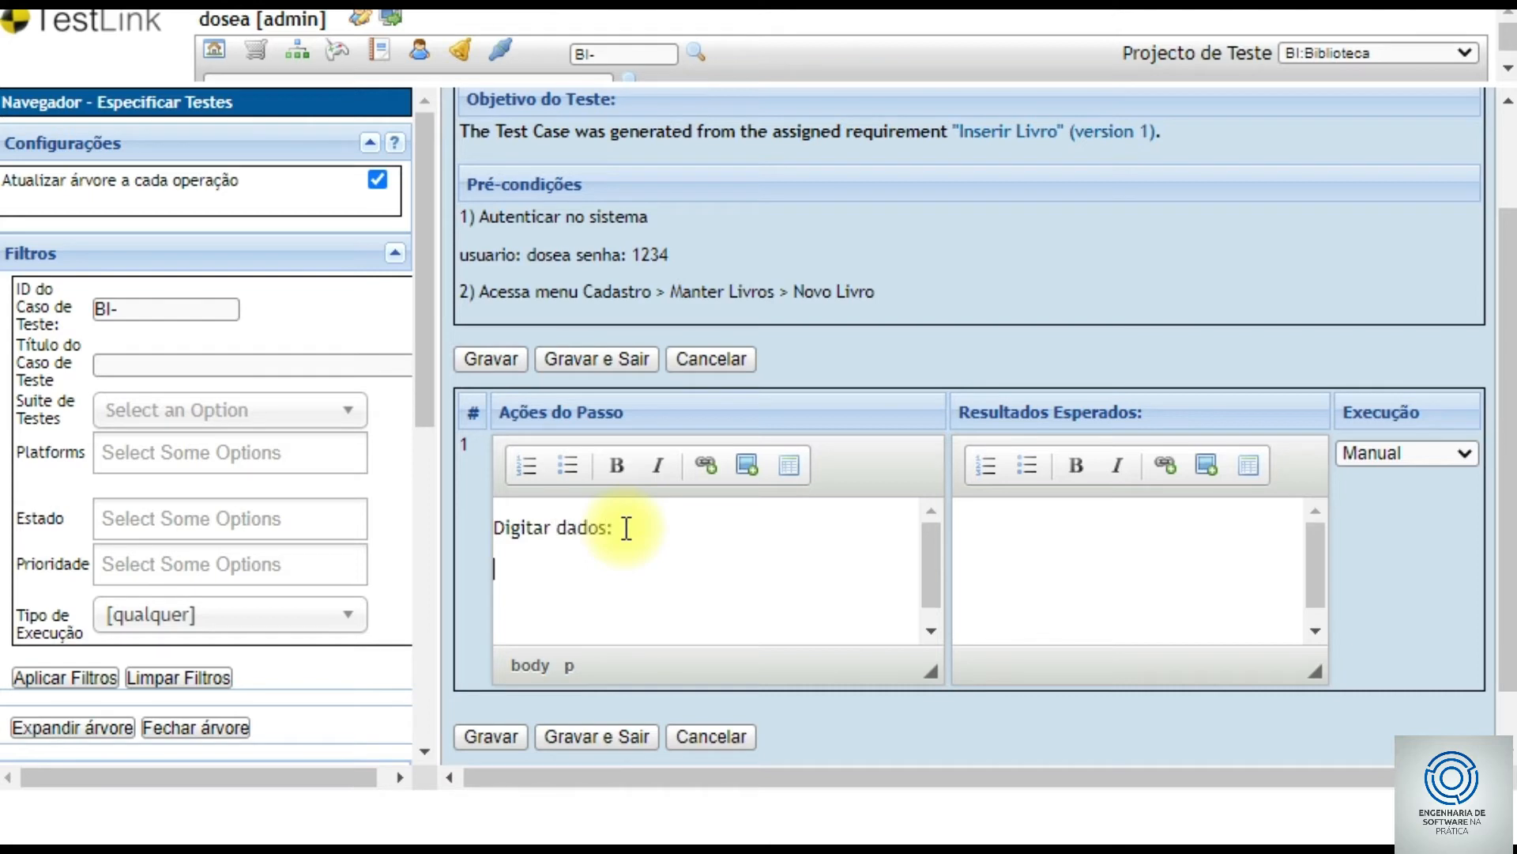
pyautogui.write('Nome: Engenh')
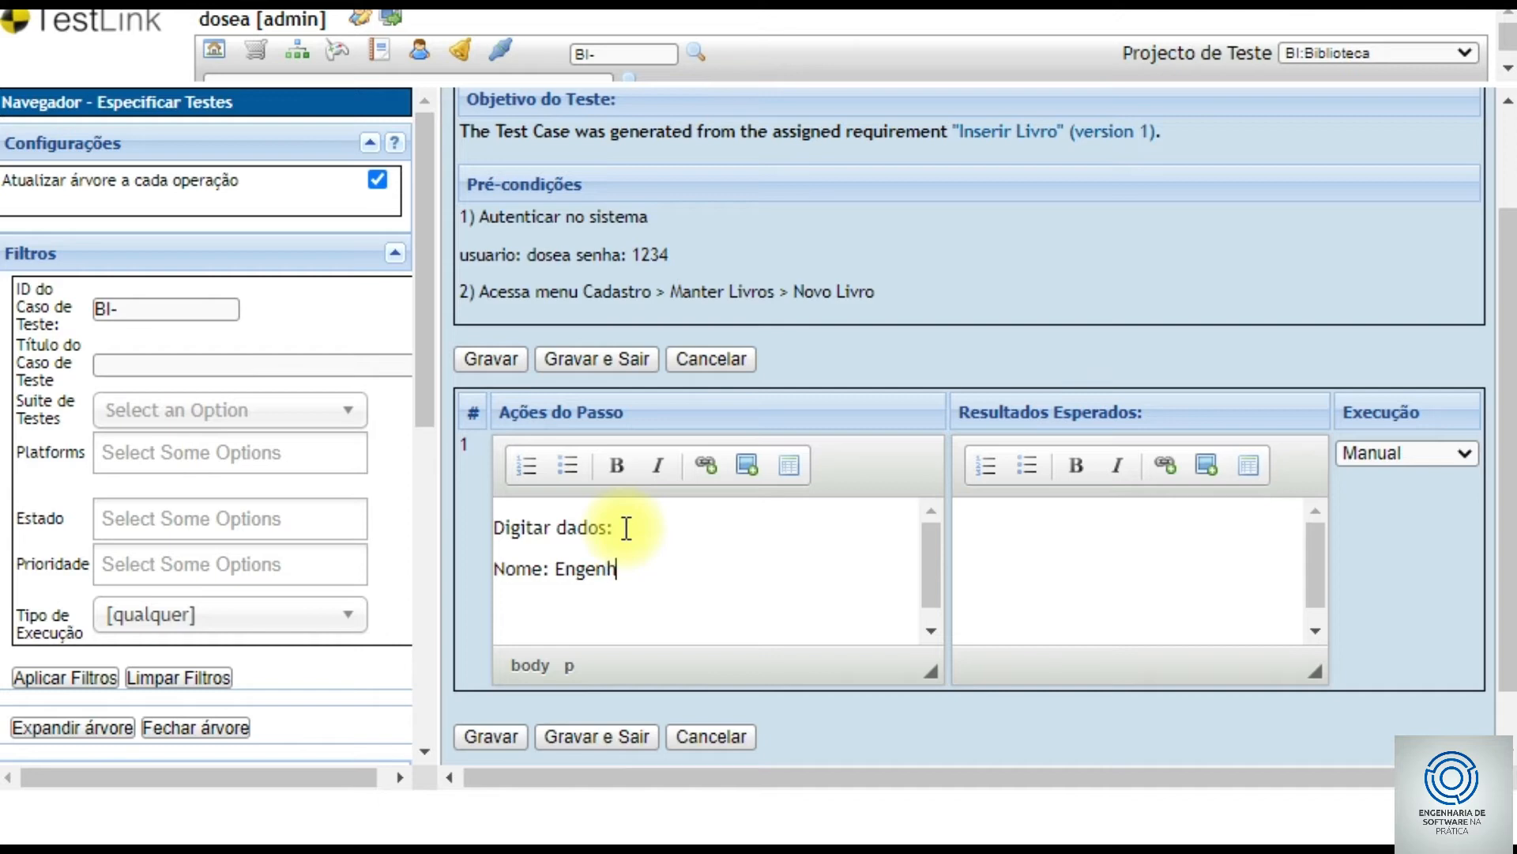
pyautogui.write('aria de Software')
pyautogui.press('Return')
pyautogui.write('Data Publicação ')
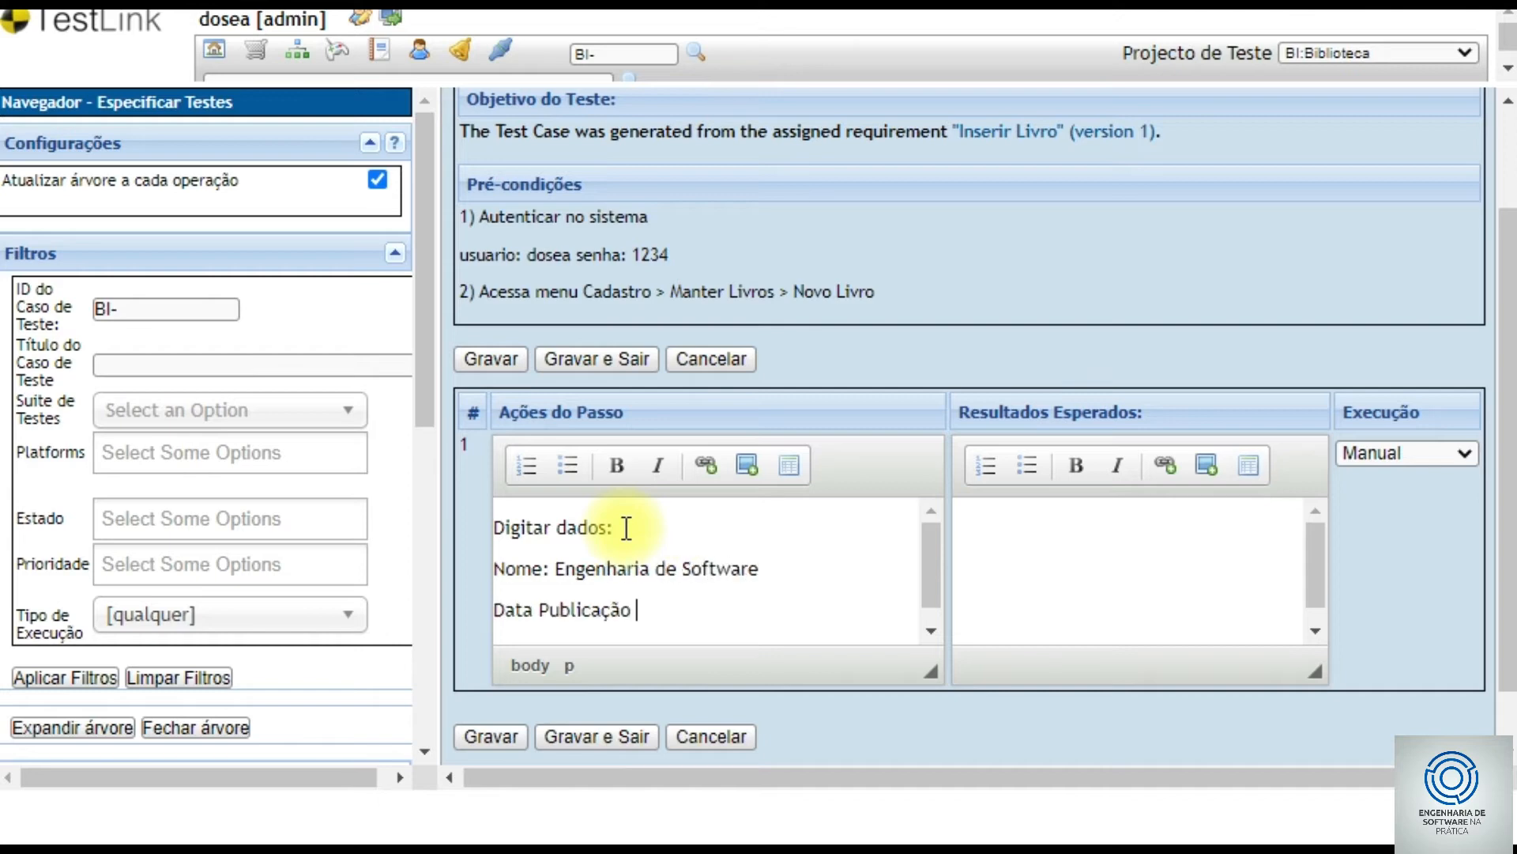
pyautogui.write(': 01/01/1990')
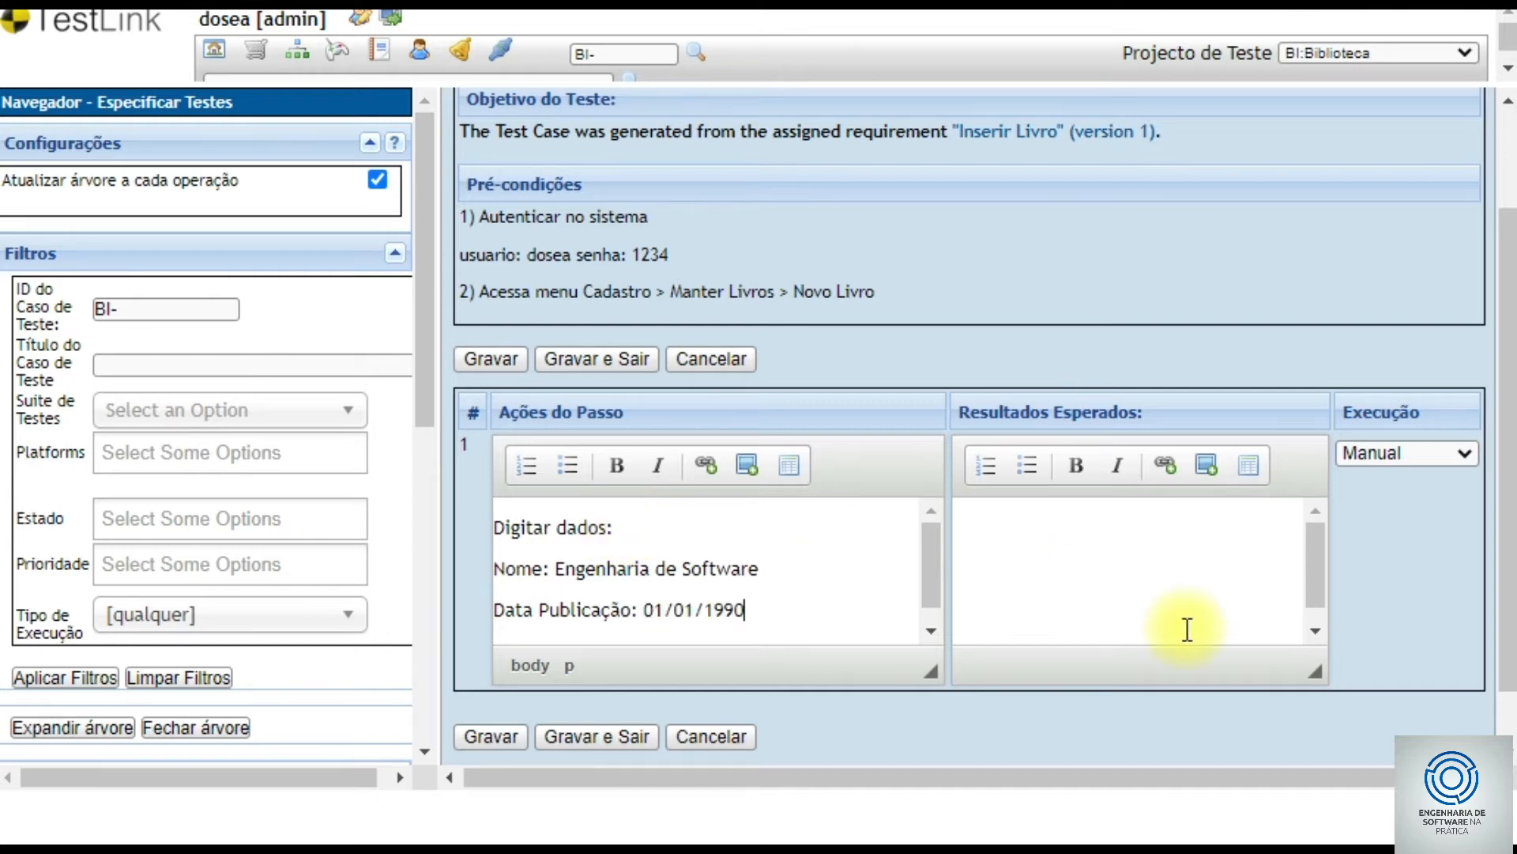
pyautogui.click(1052, 529)
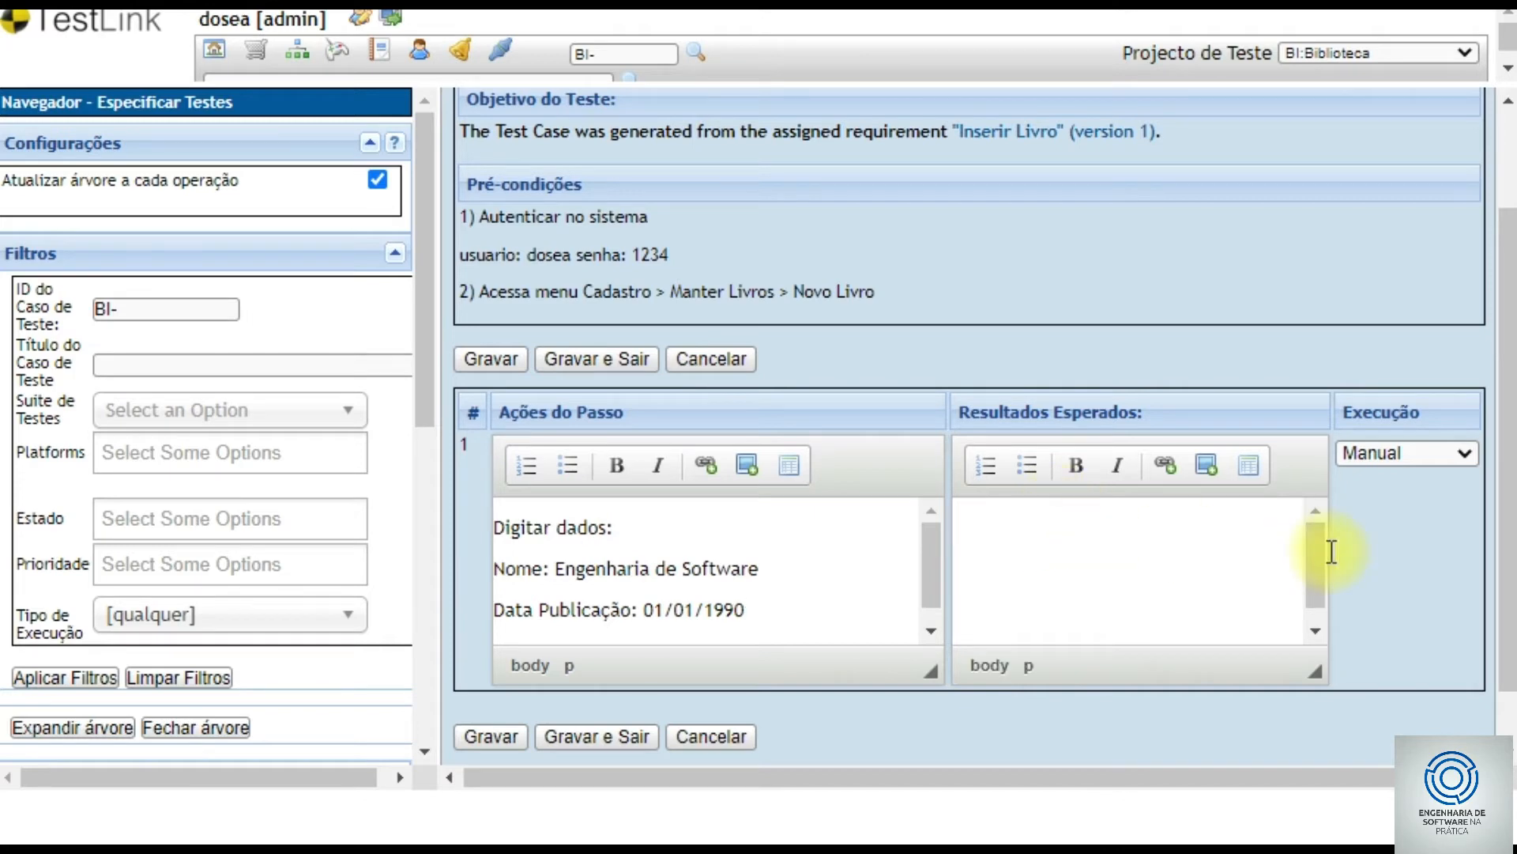
pyautogui.scroll(-1, 1228, 595)
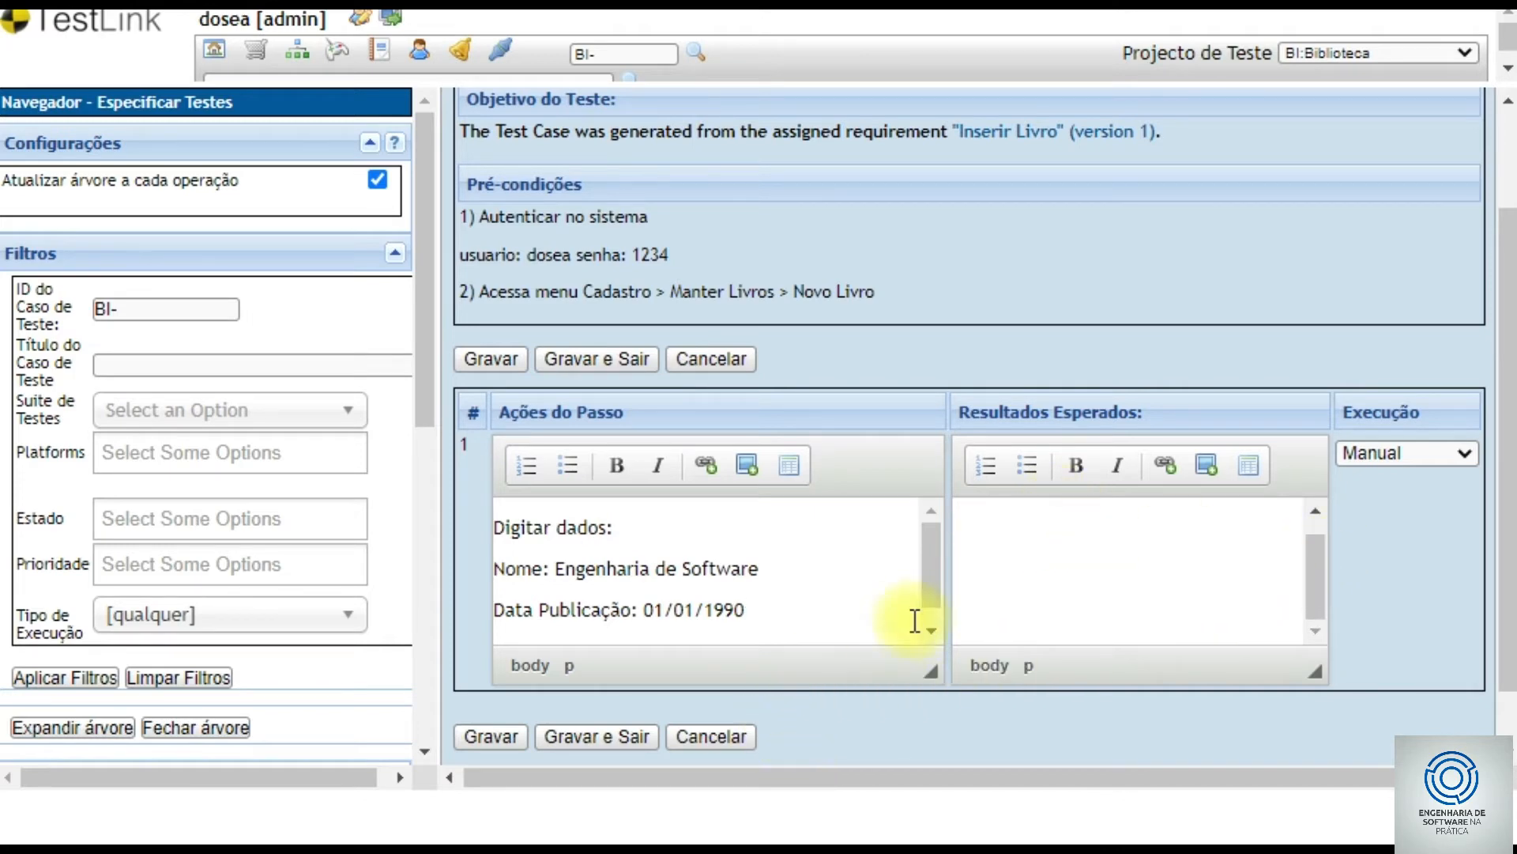
pyautogui.write('Dados inseridos na tela sem ')
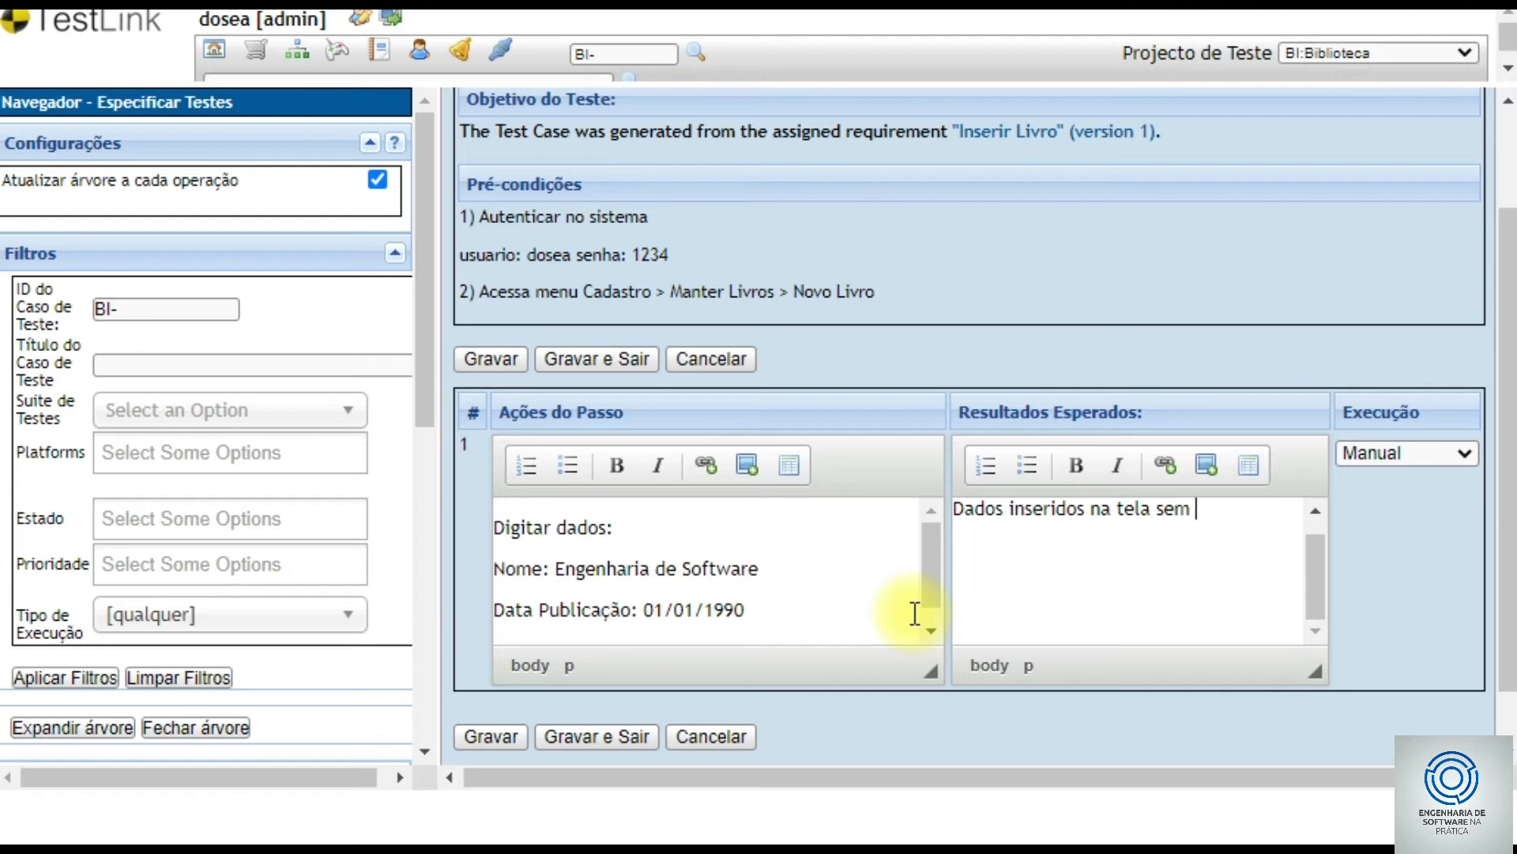
pyautogui.write('gerar avisos')
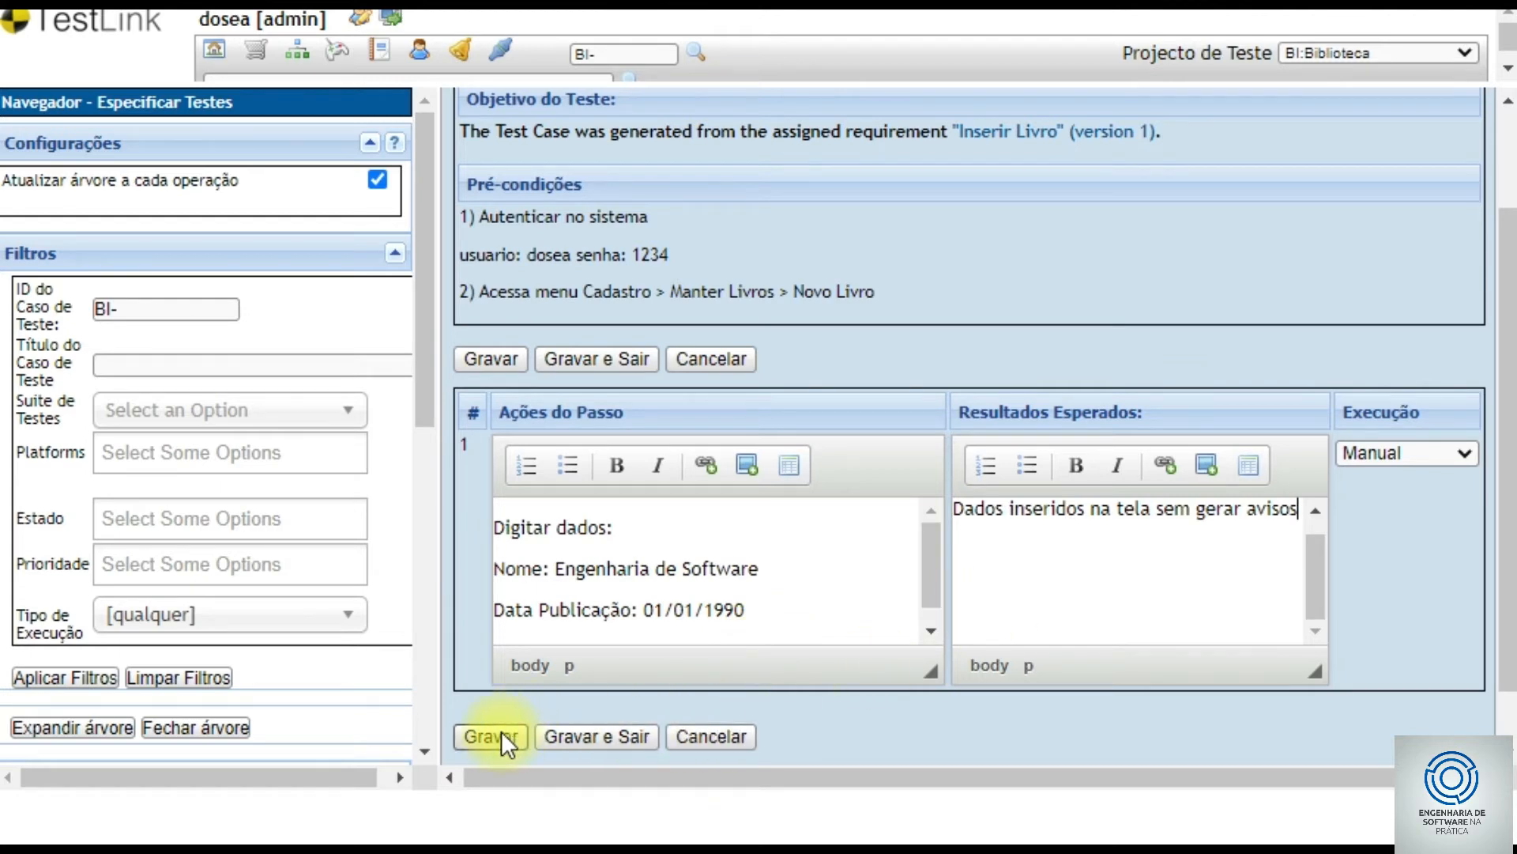
pyautogui.scroll(-1, 1387, 505)
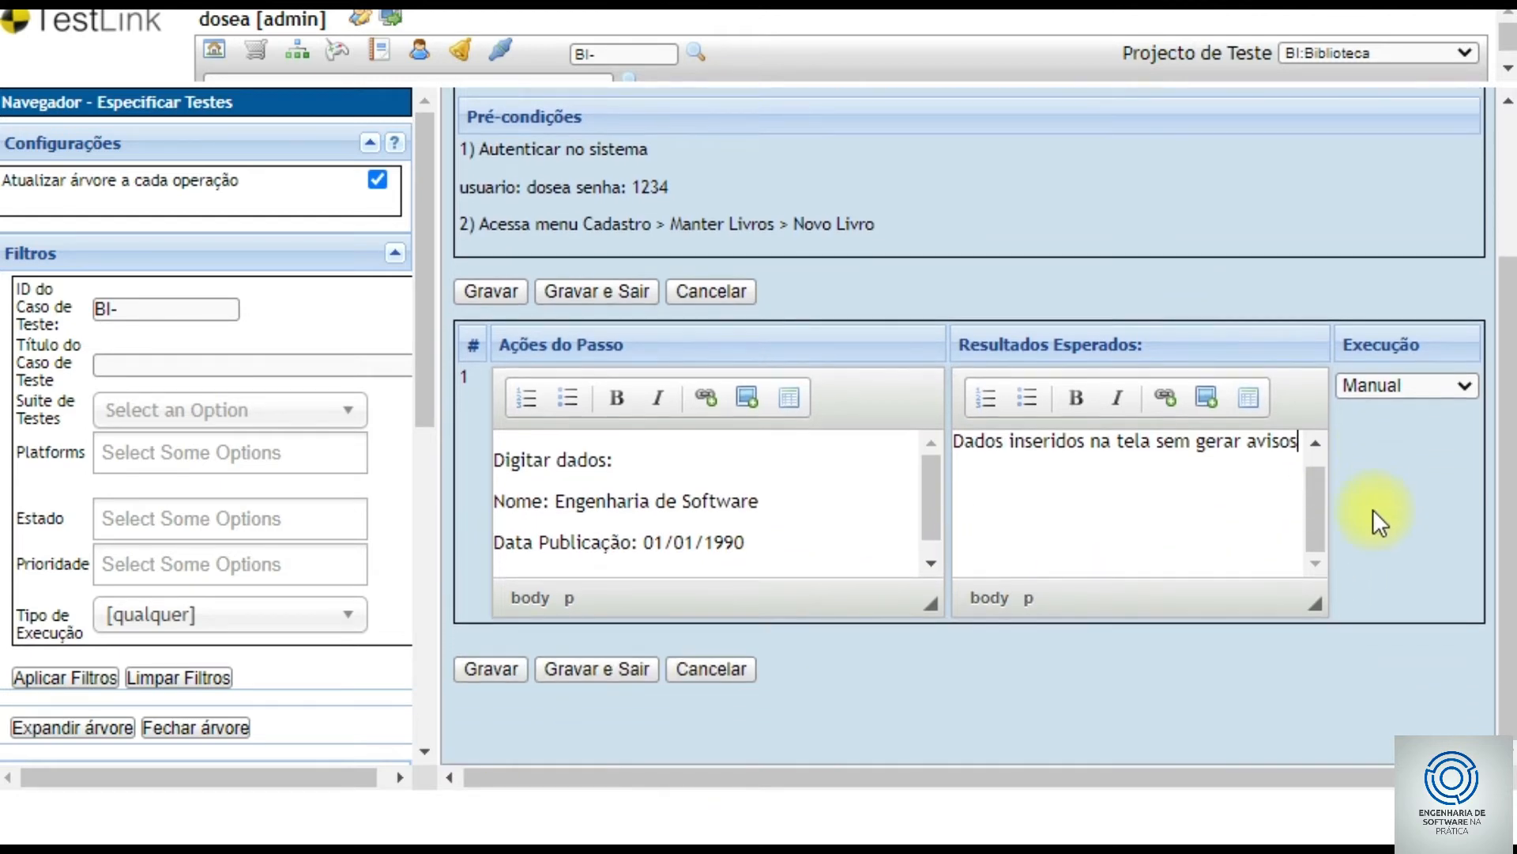
pyautogui.click(495, 669)
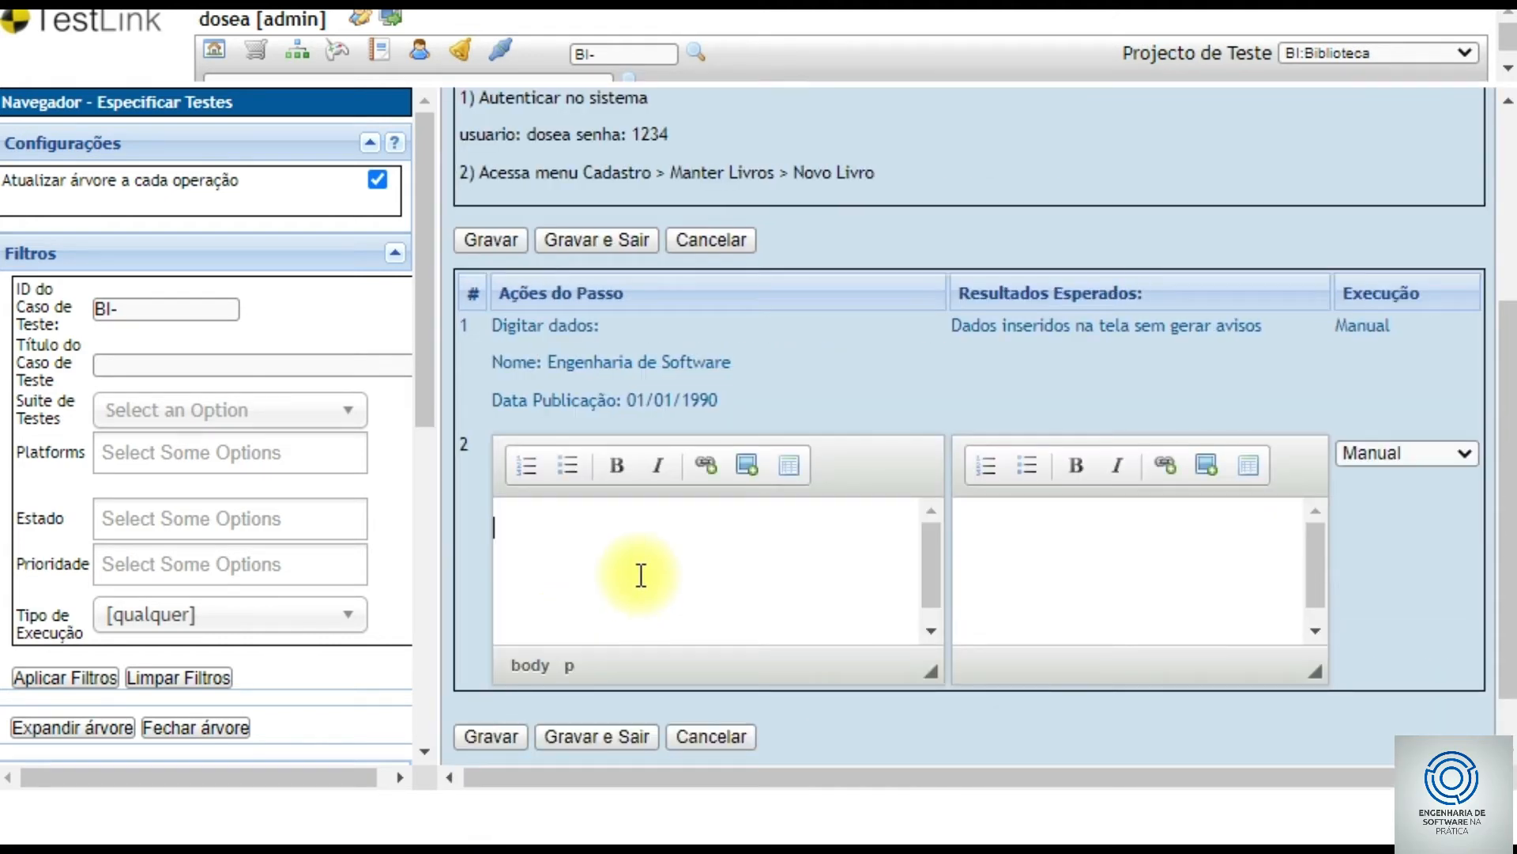
# - Add step 2 'Pressionar o botão Gravar', expecting 'Dados gravados com sucesso'
pyautogui.write('Pressionar o botão')
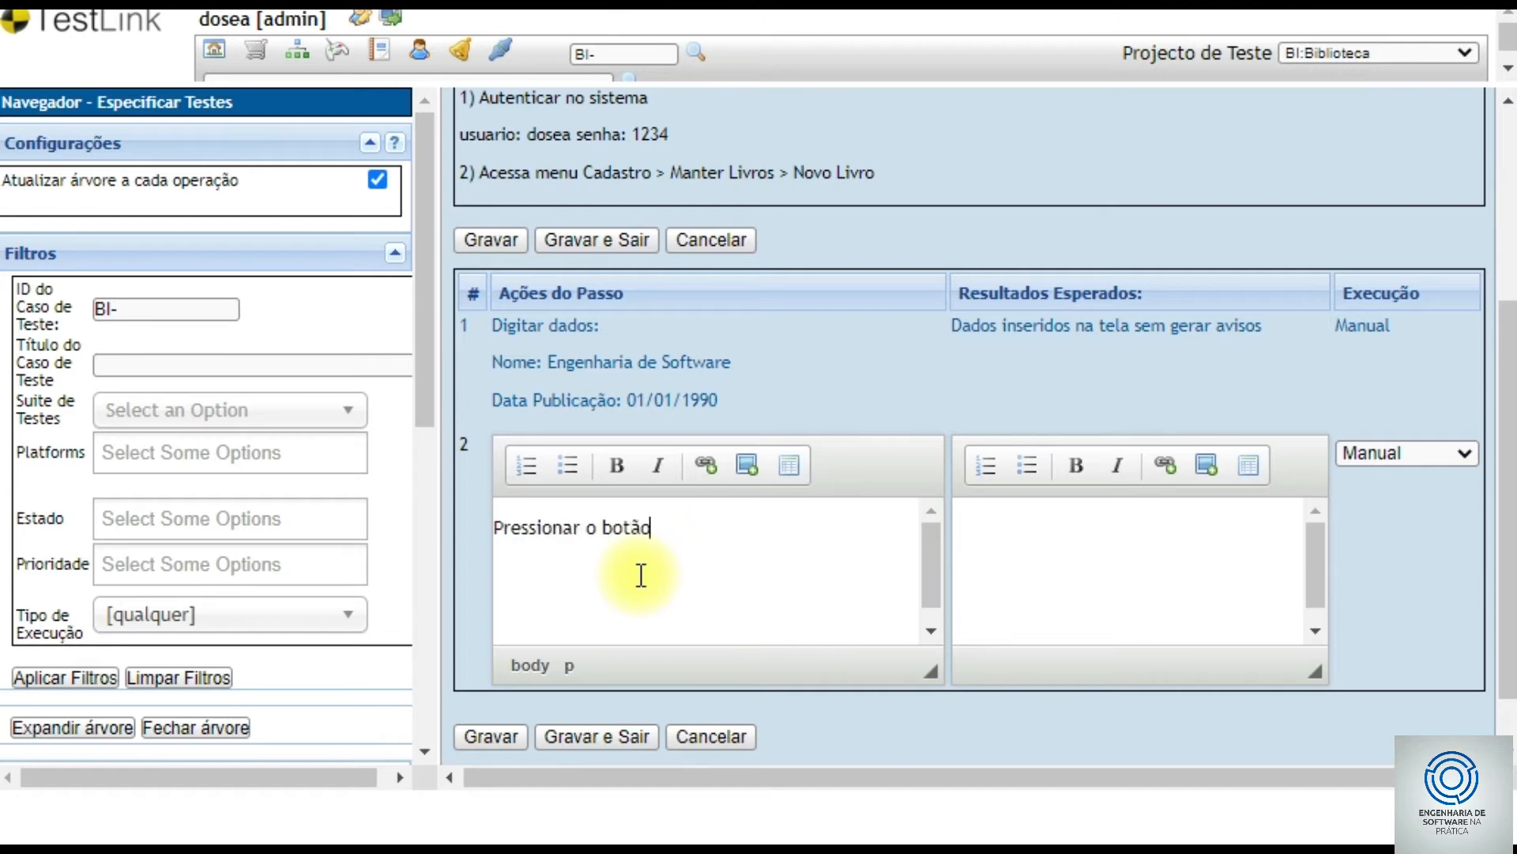
pyautogui.write(' Gravar')
pyautogui.press('Tab')
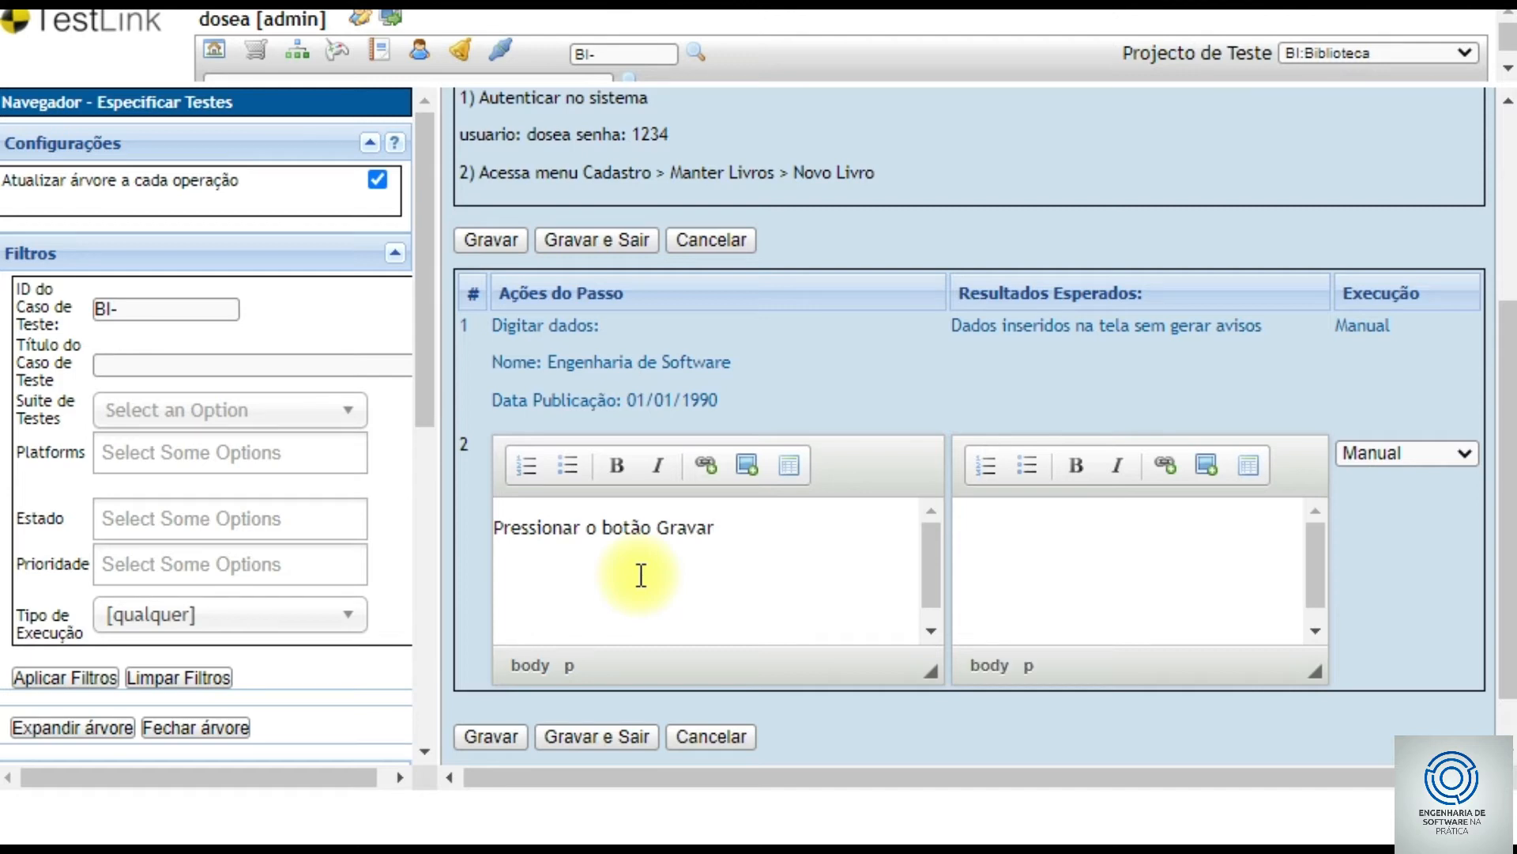
pyautogui.write('Sistema envia')
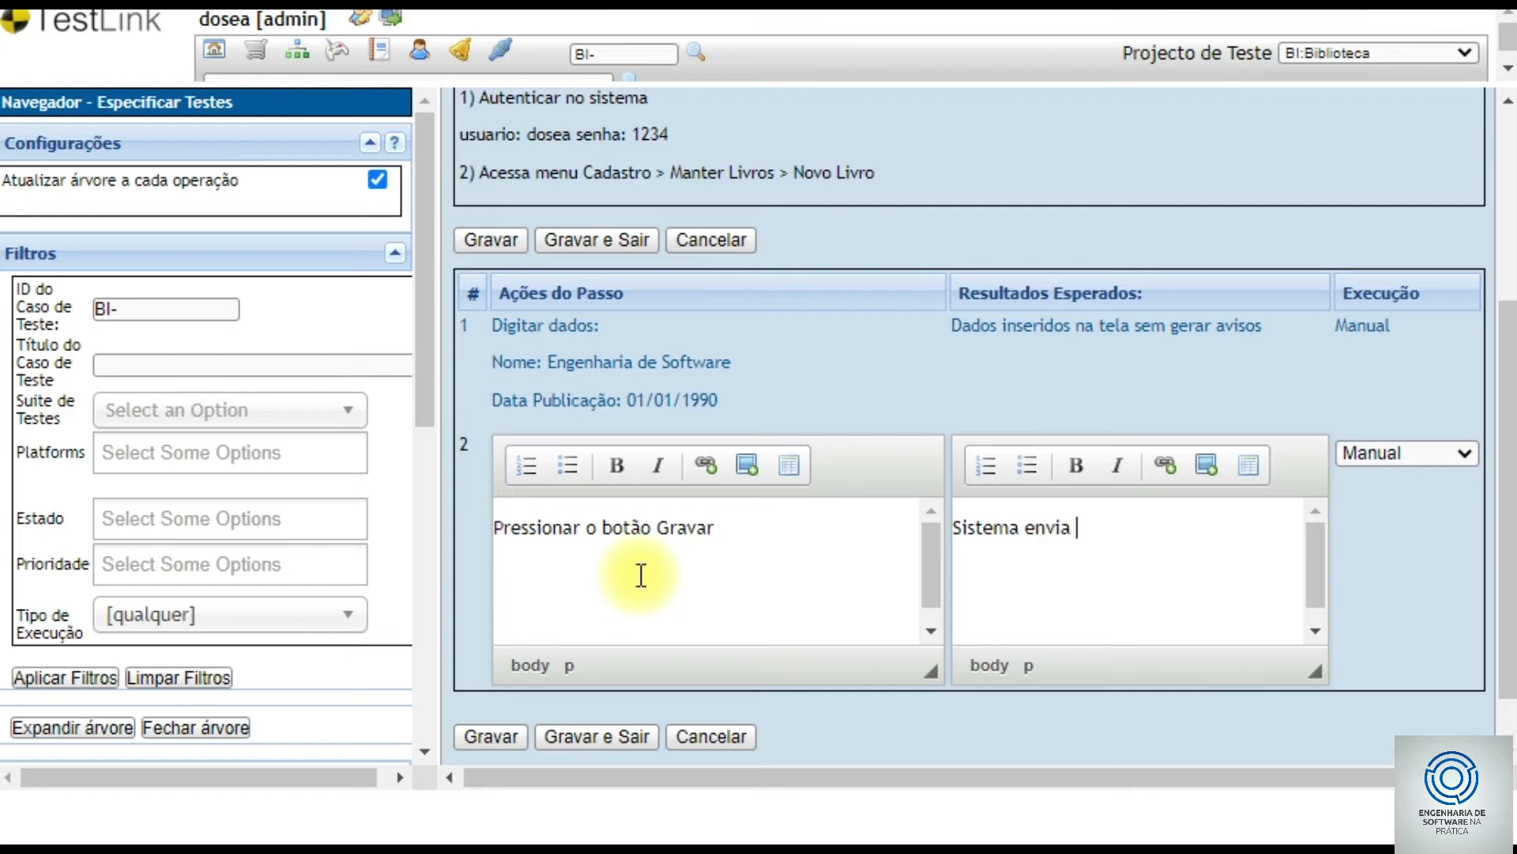
pyautogui.write(' mensagem "Dados gr')
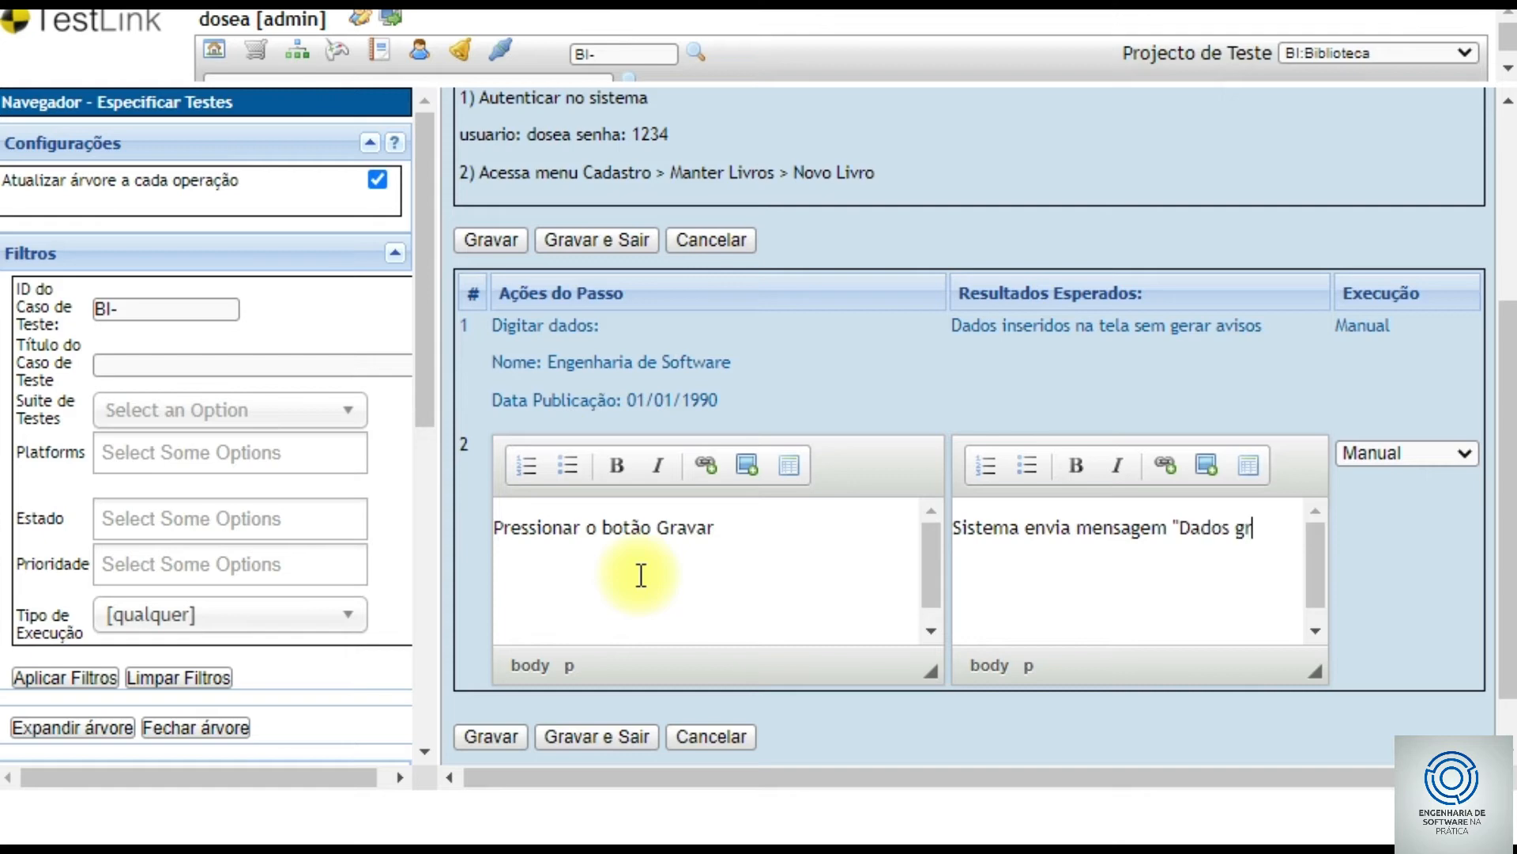
pyautogui.write('avados com sucesso')
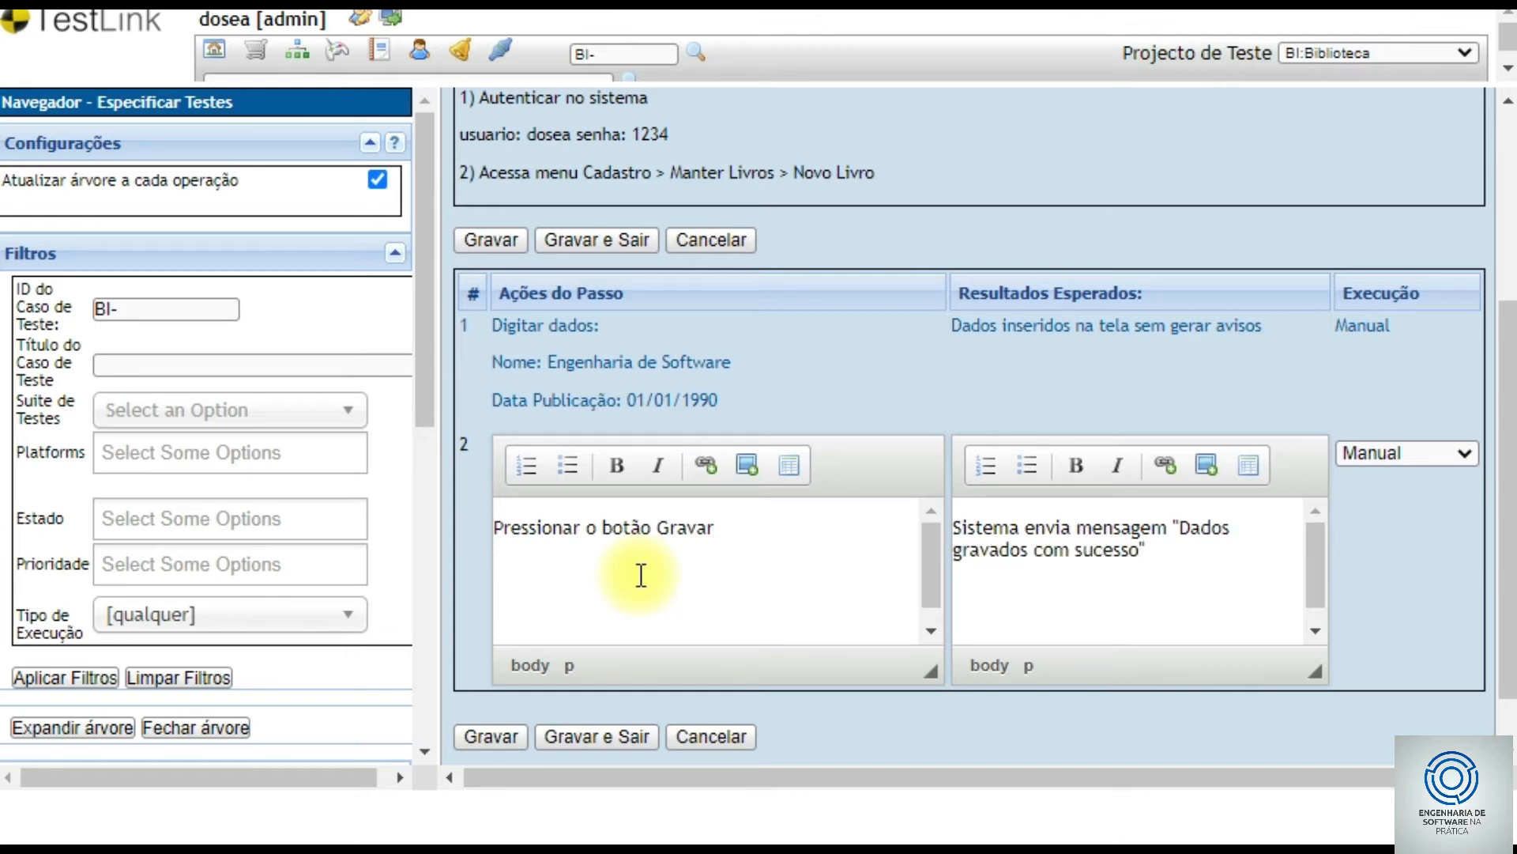
pyautogui.click(510, 728)
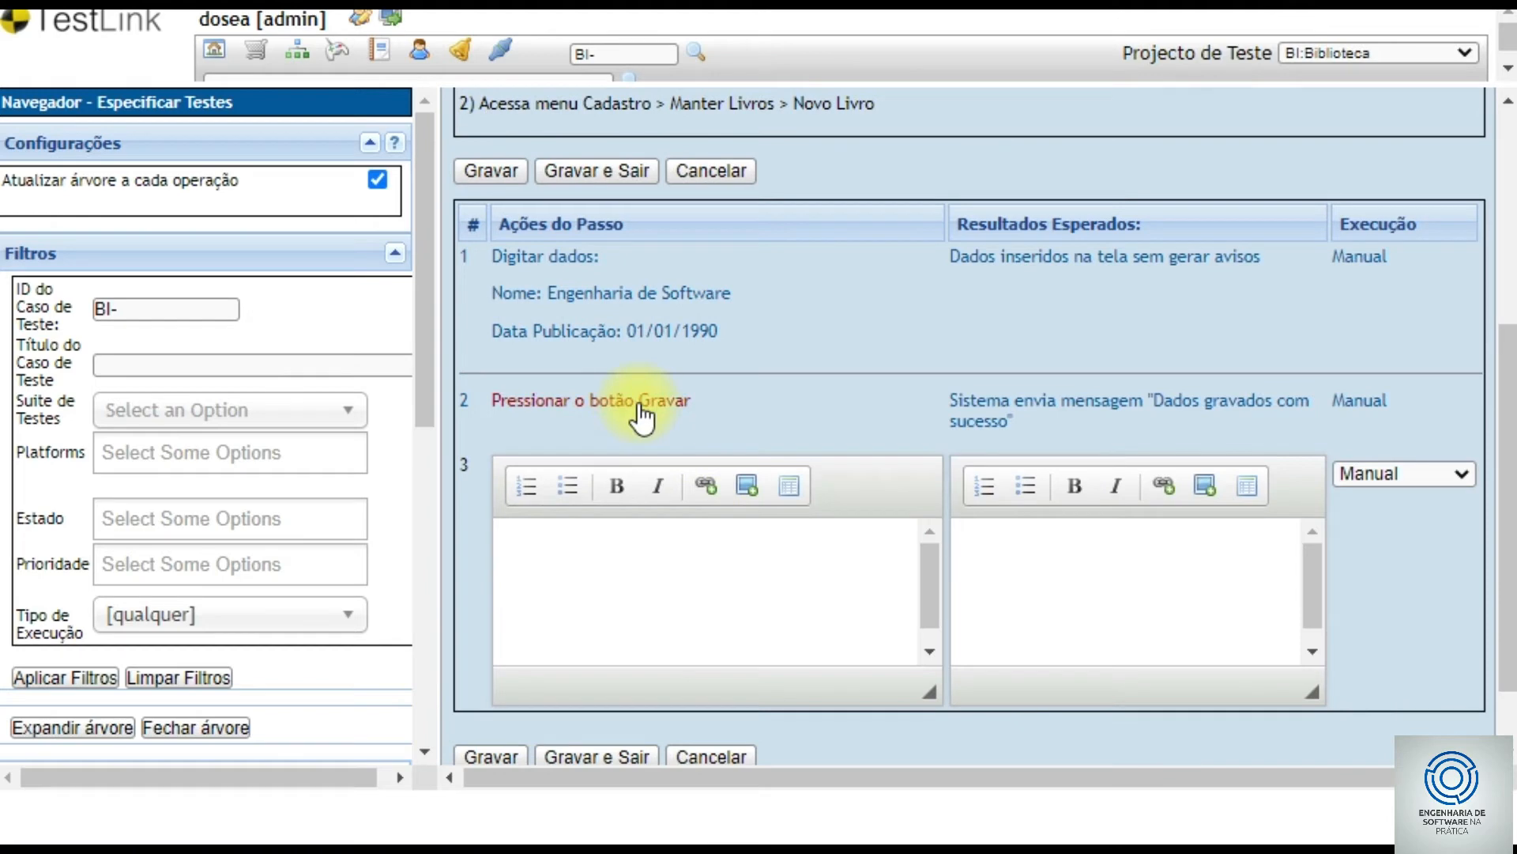
pyautogui.scroll(2, 642, 417)
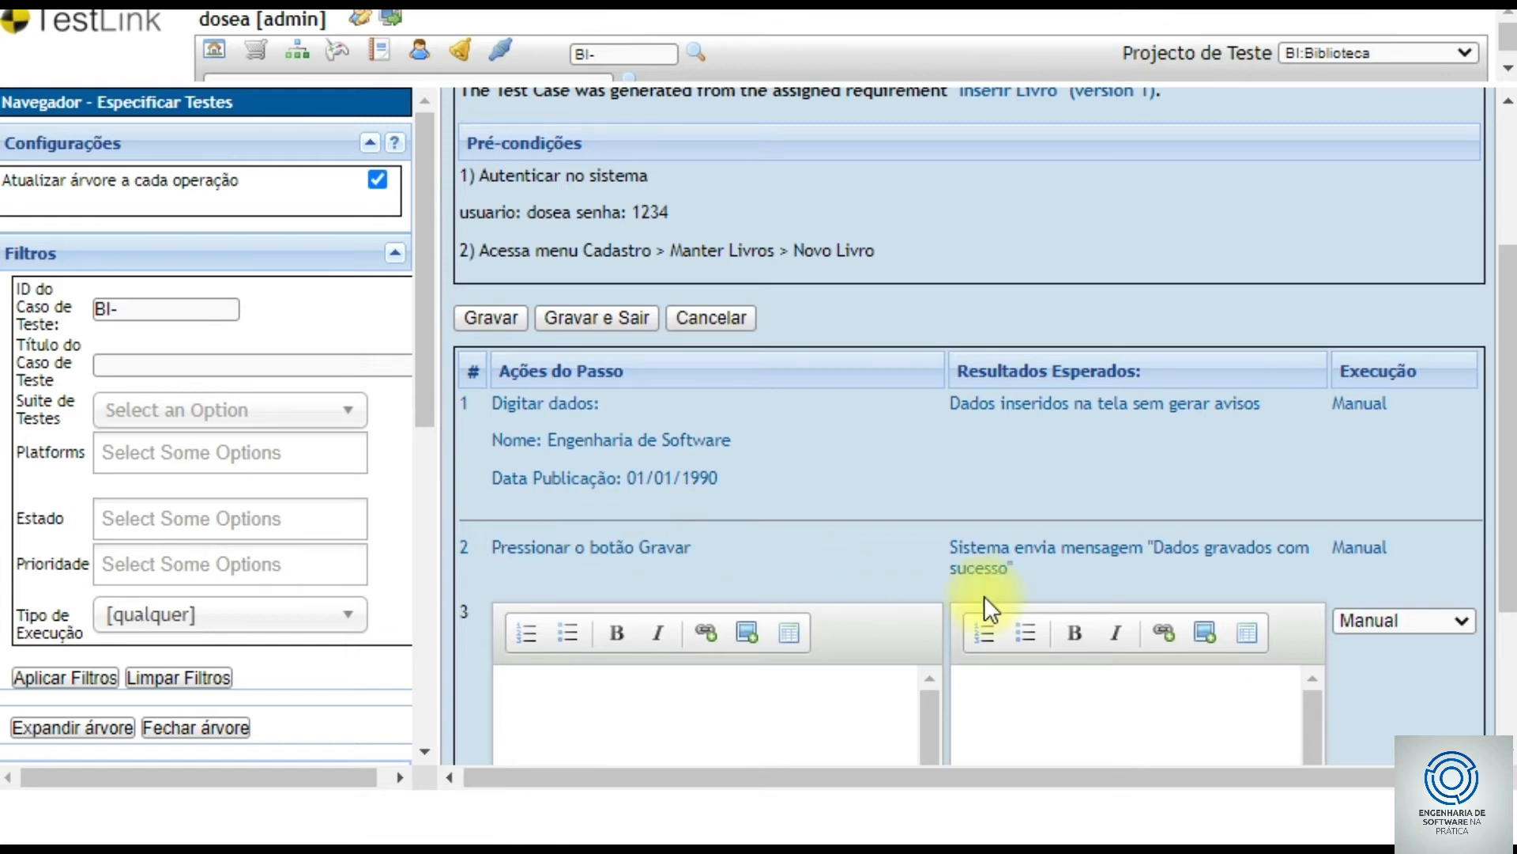
pyautogui.scroll(-3, 1083, 615)
# - Save BI-5's two steps and review the saved test case
pyautogui.click(648, 670)
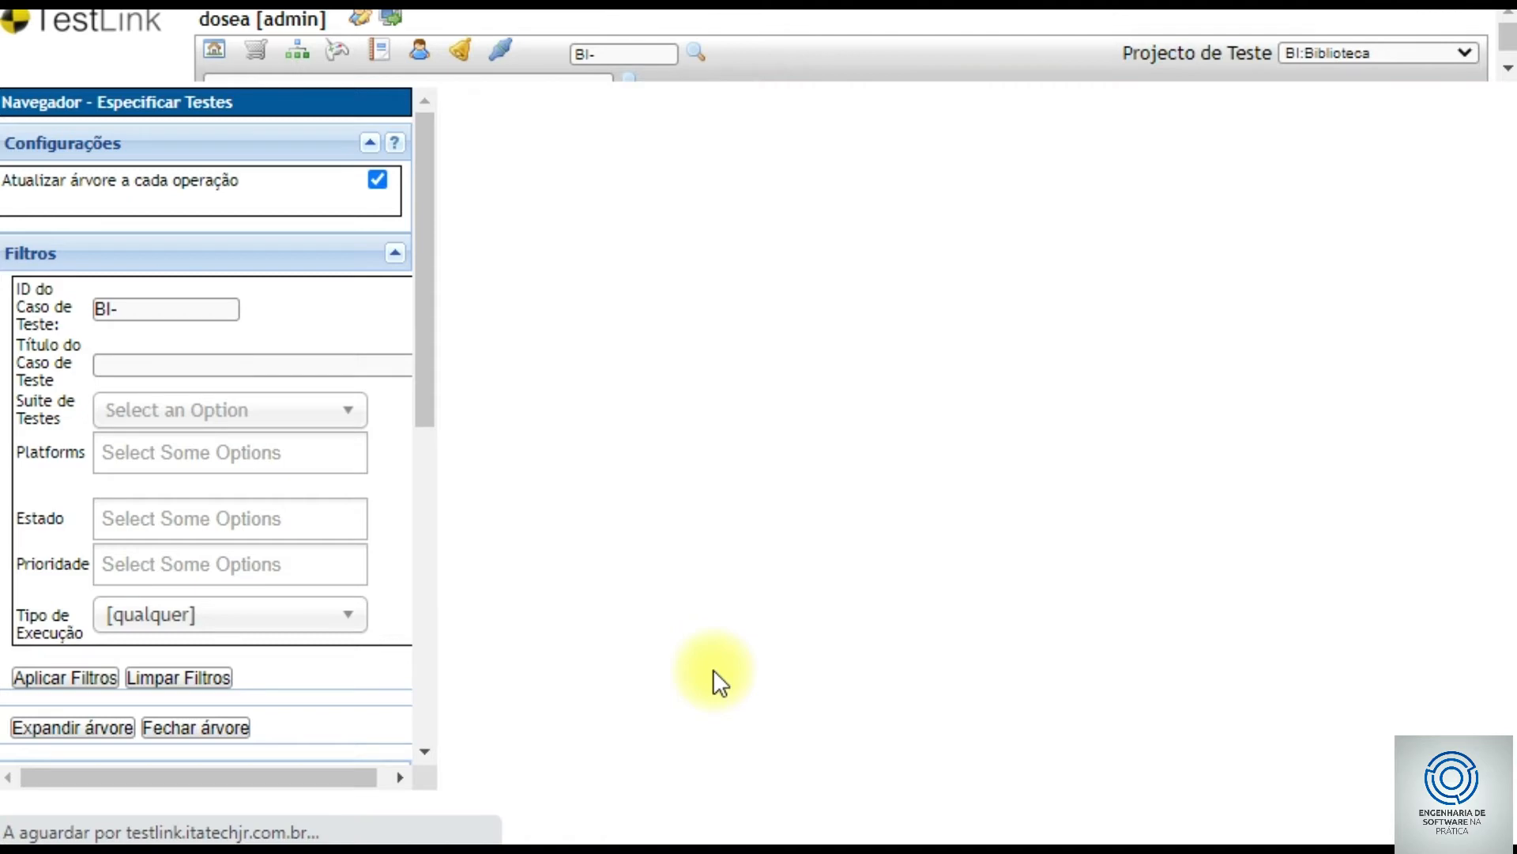
pyautogui.scroll(-7, 723, 660)
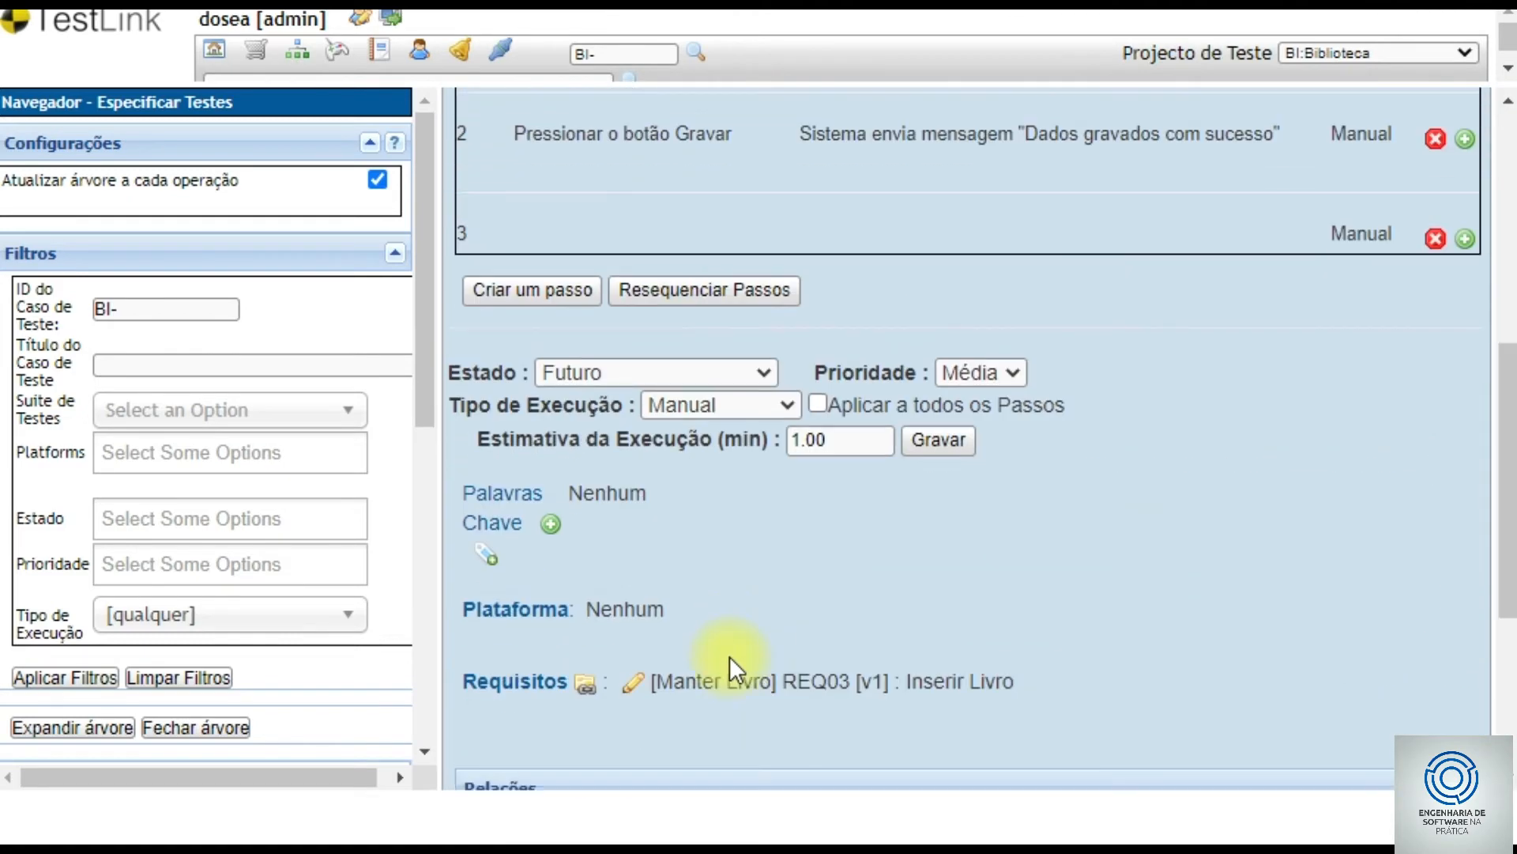
pyautogui.scroll(2, 728, 656)
pyautogui.scroll(-3, 728, 656)
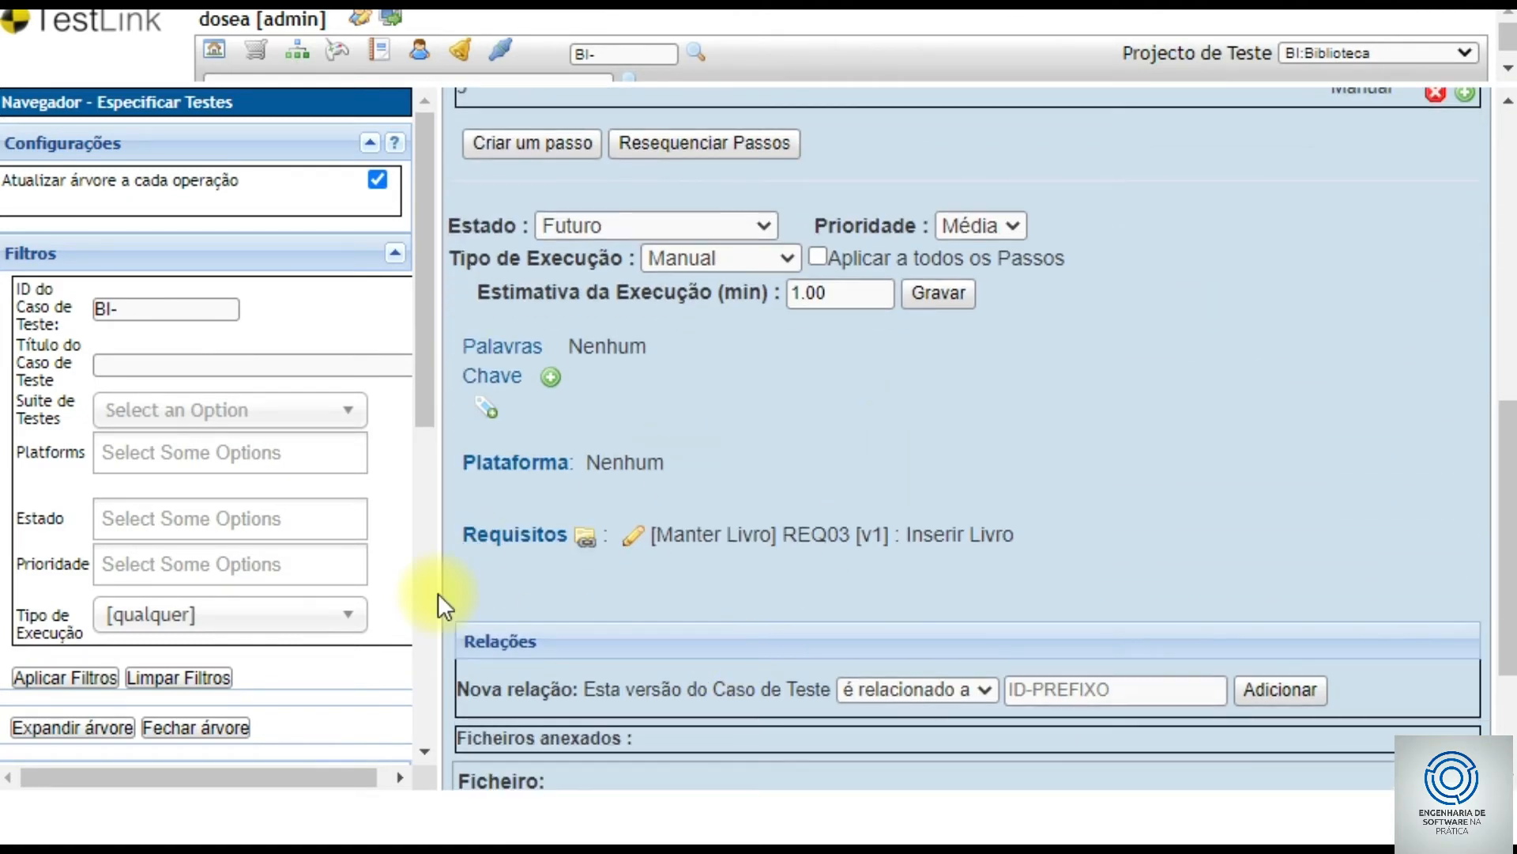
pyautogui.scroll(-3, 953, 420)
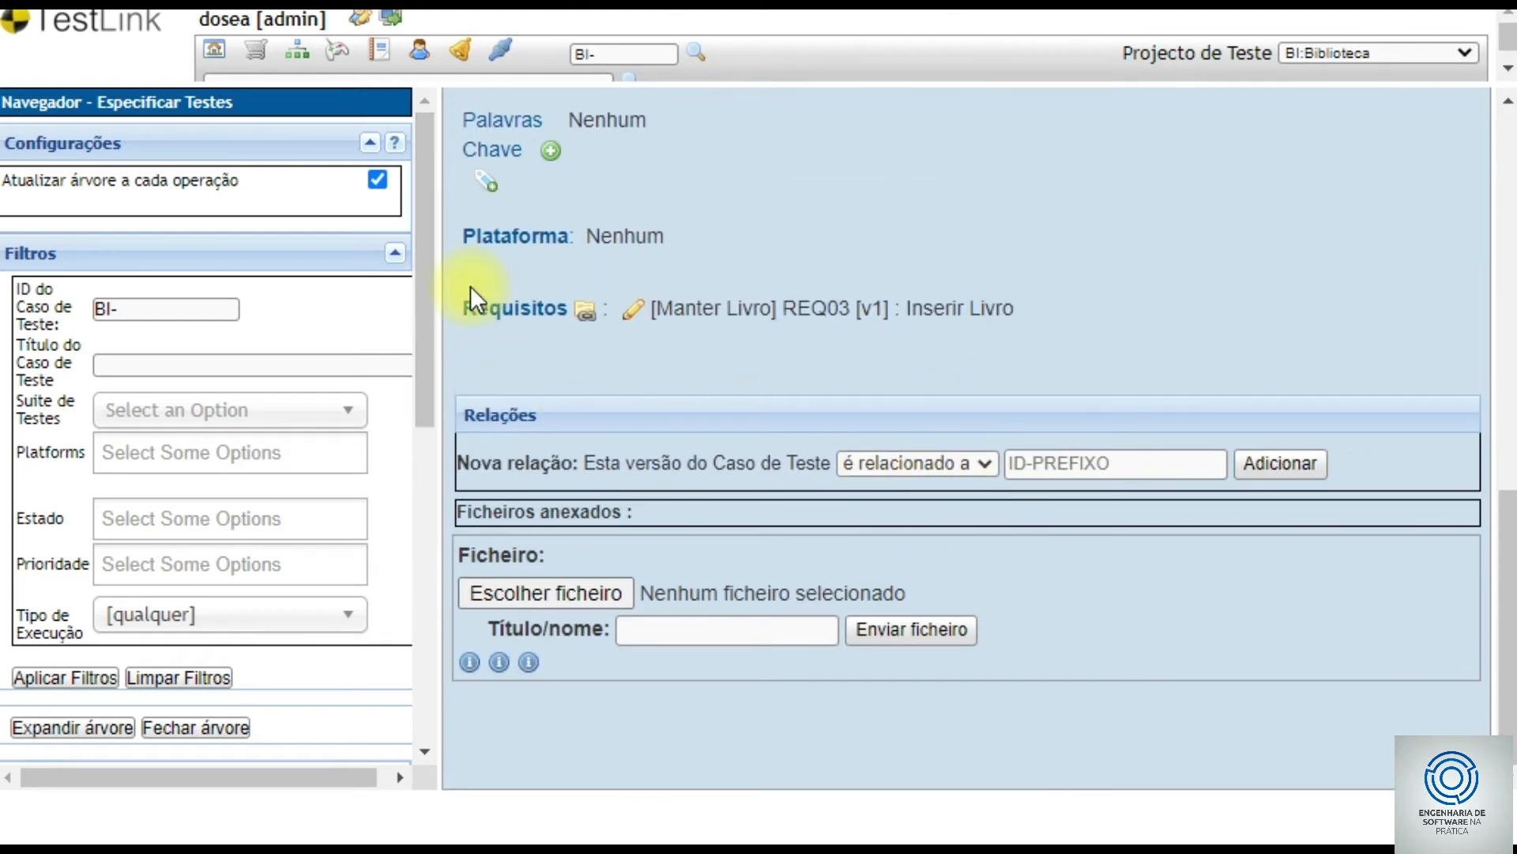
pyautogui.scroll(8, 688, 508)
pyautogui.scroll(5, 676, 526)
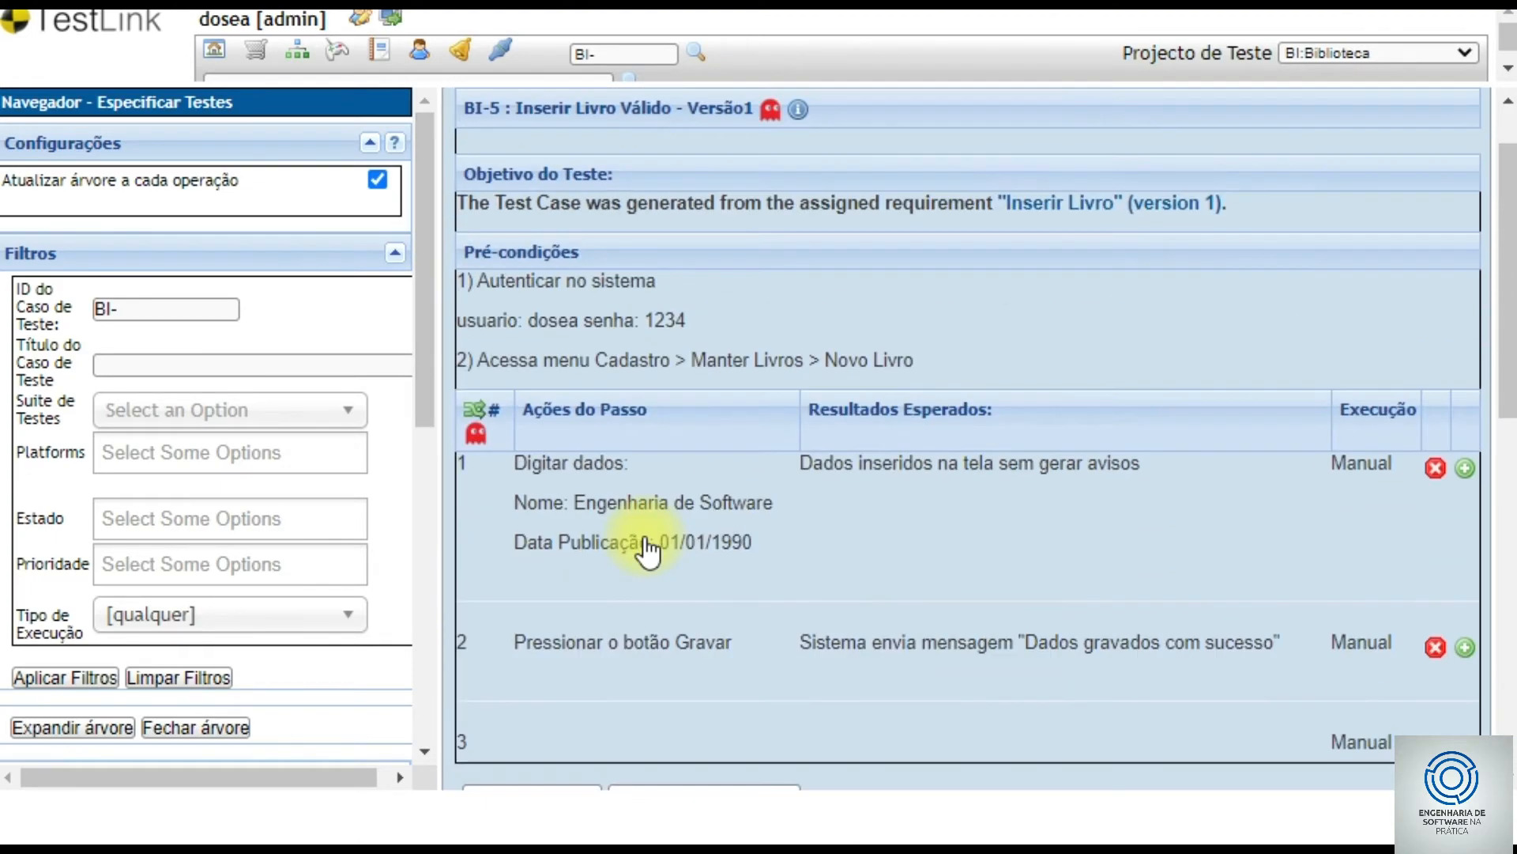
pyautogui.scroll(-1, 419, 395)
pyautogui.scroll(-6, 419, 392)
pyautogui.scroll(1, 395, 625)
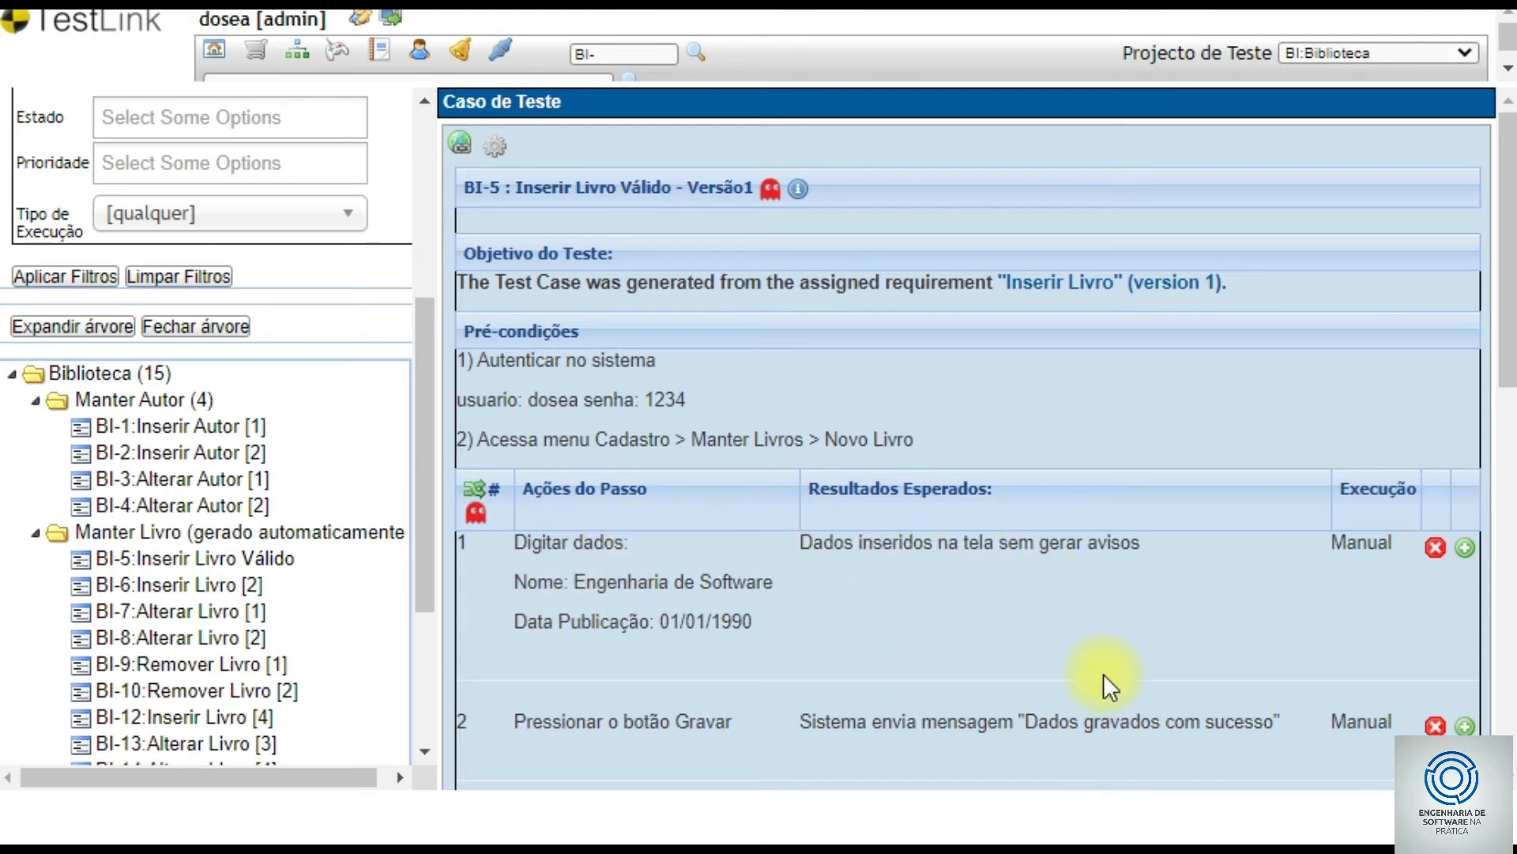
pyautogui.scroll(-2, 820, 624)
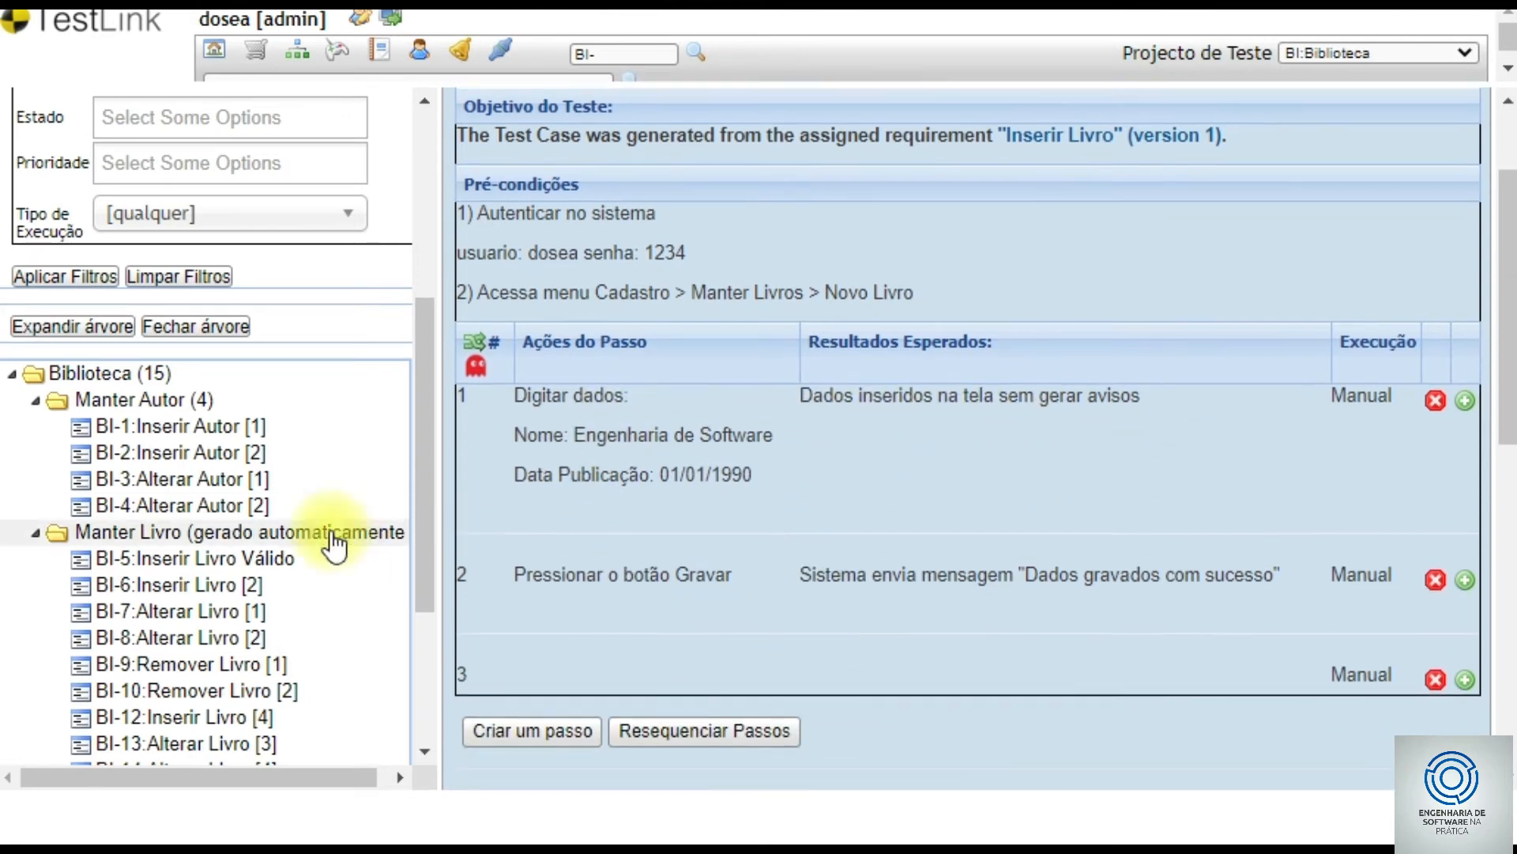
# - Open test case BI-6 Inserir Livro [2] and show its operations panel
pyautogui.click(188, 453)
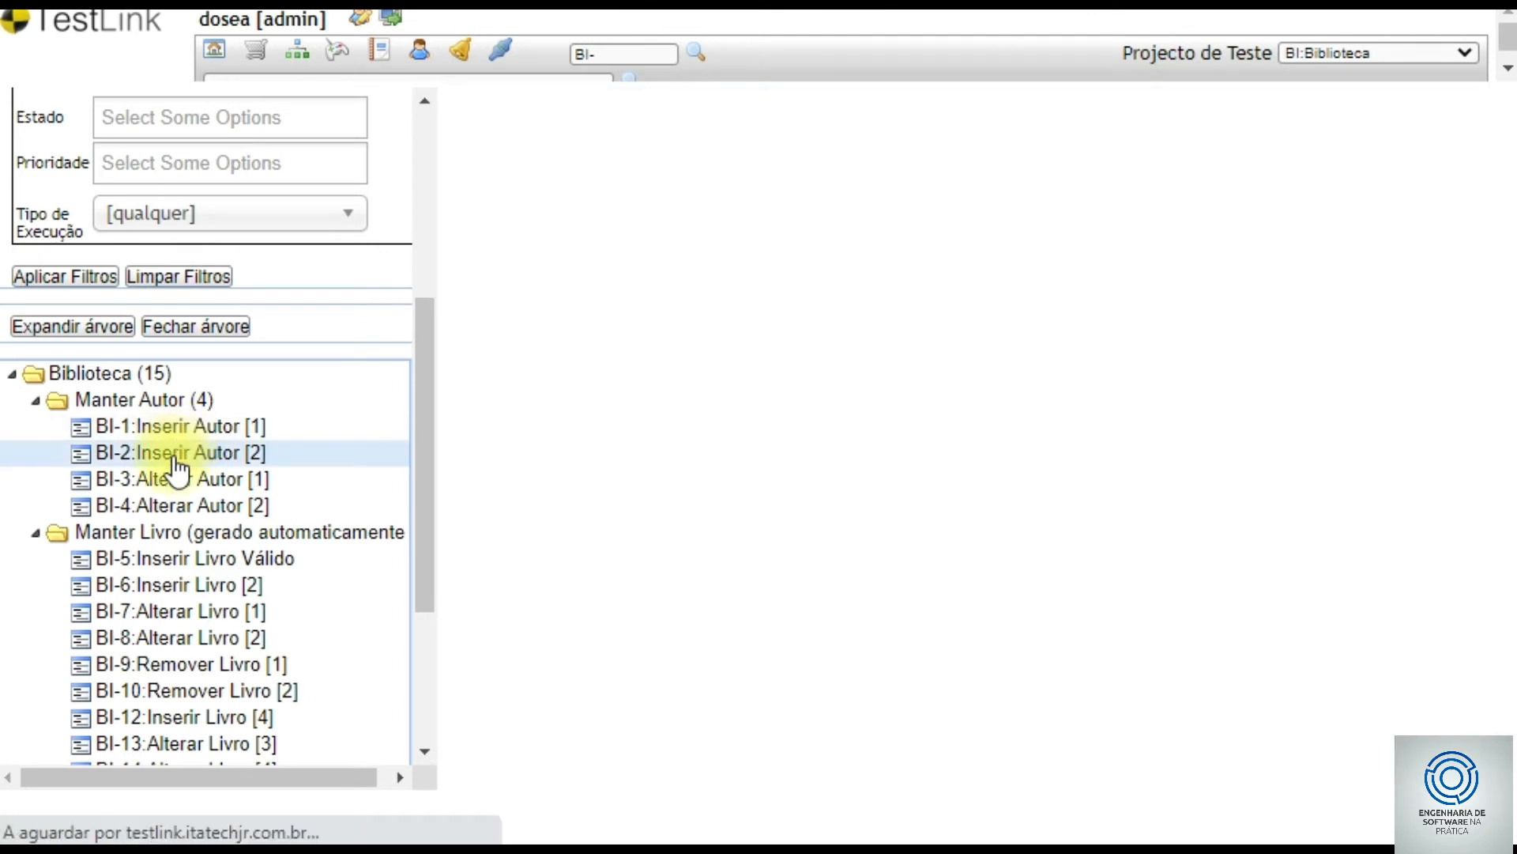
pyautogui.scroll(-4, 245, 520)
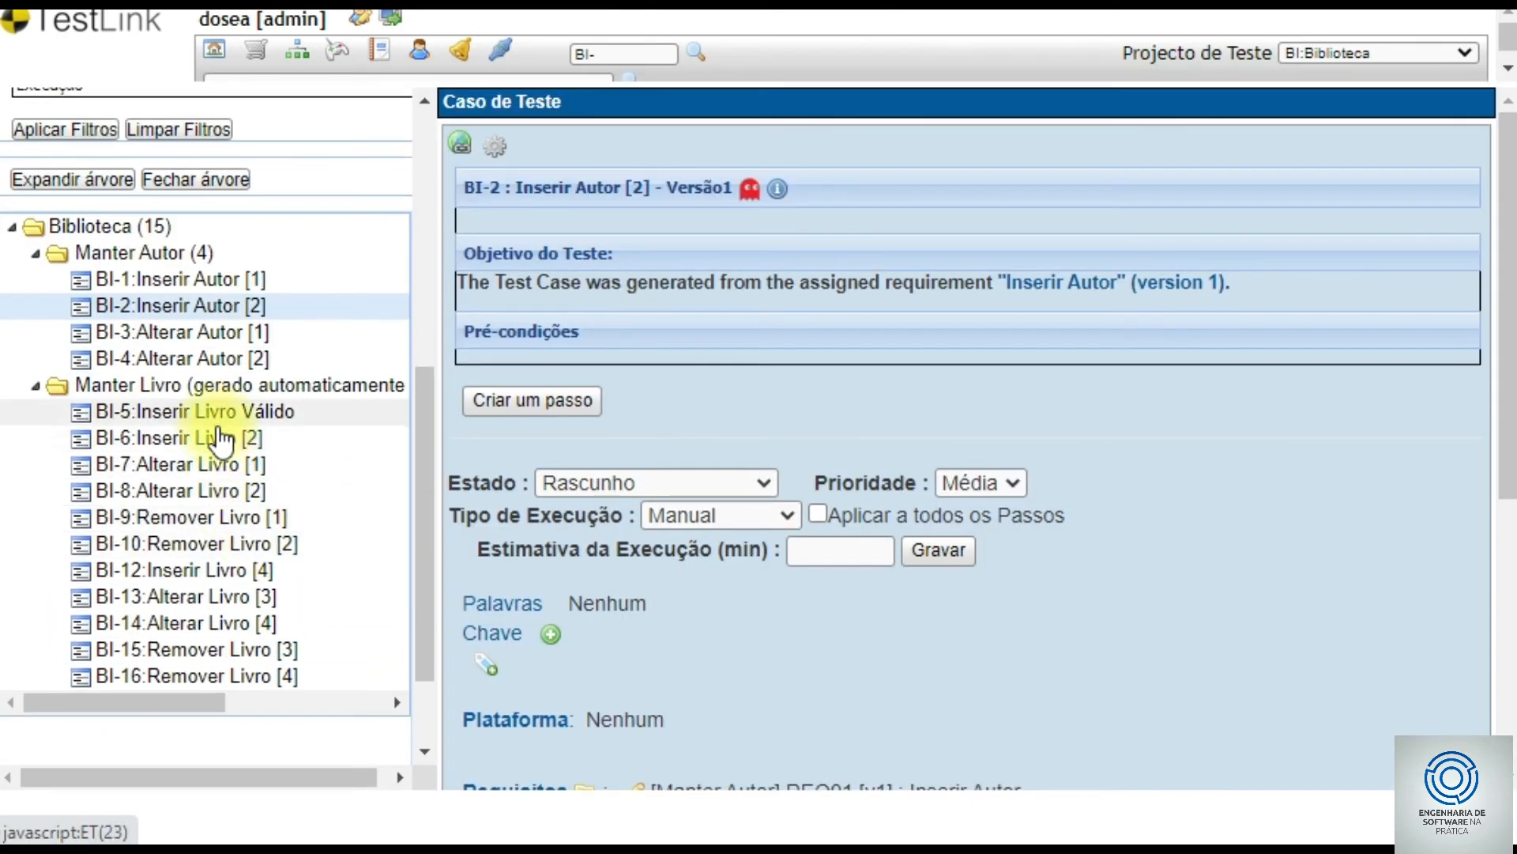
pyautogui.click(222, 438)
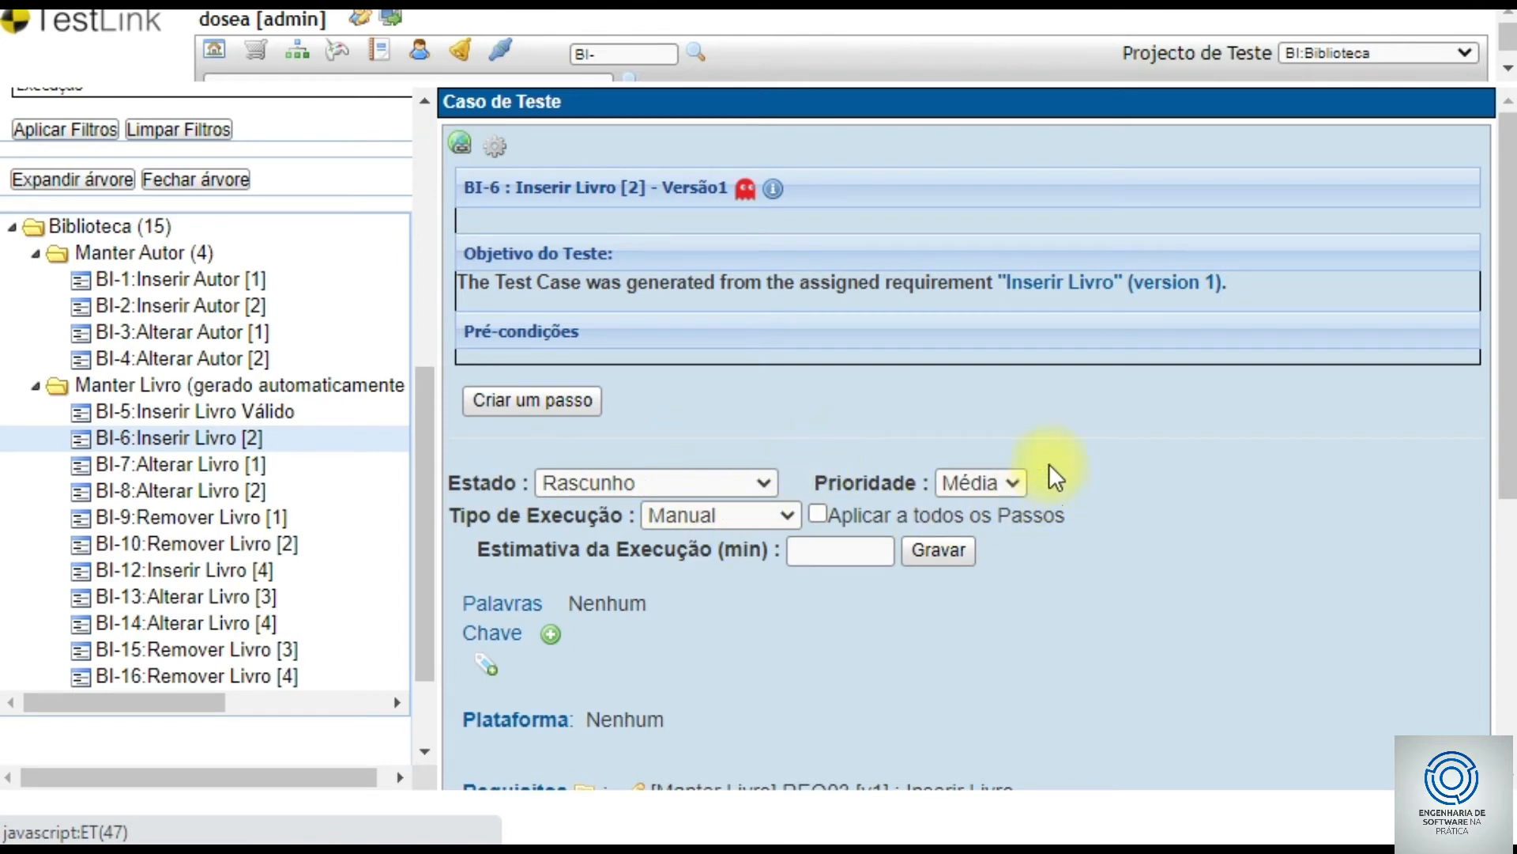
pyautogui.click(496, 147)
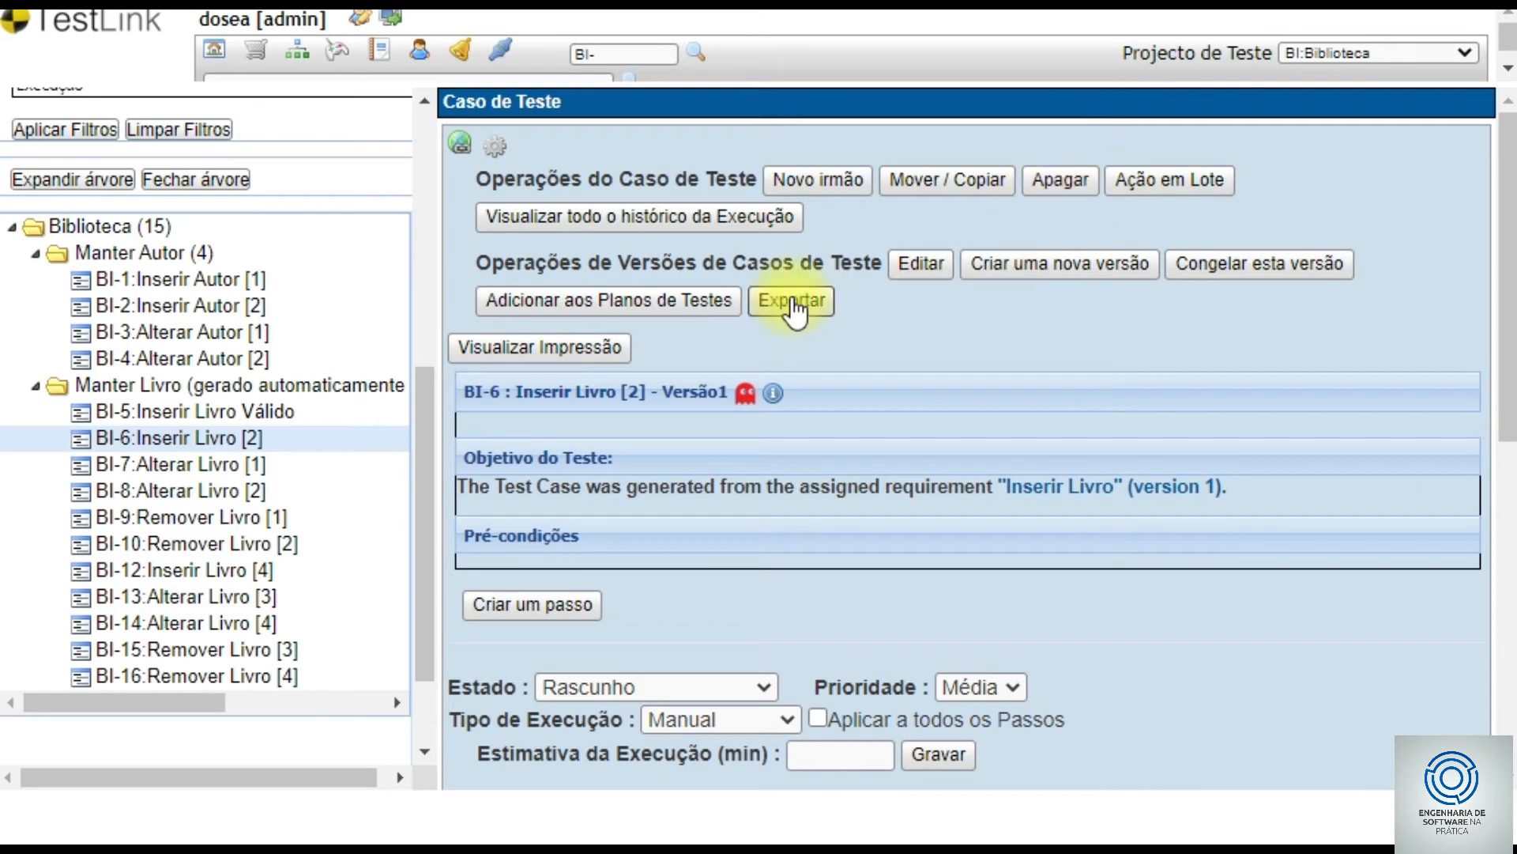
# - Edit BI-6 and rename its title to 'Inserir Livro Inválido'
pyautogui.click(917, 265)
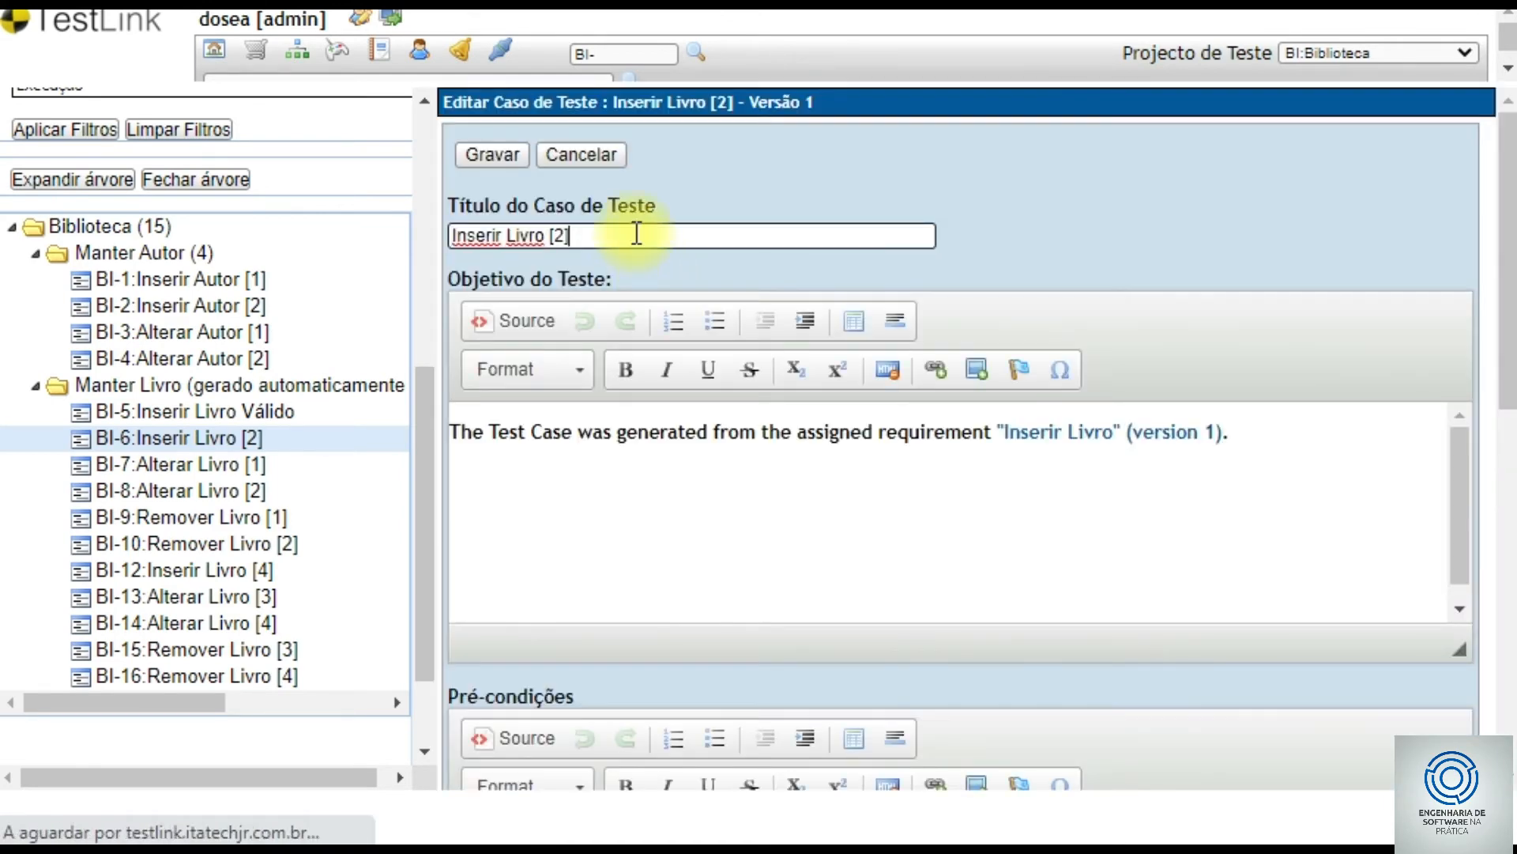
pyautogui.click(633, 235)
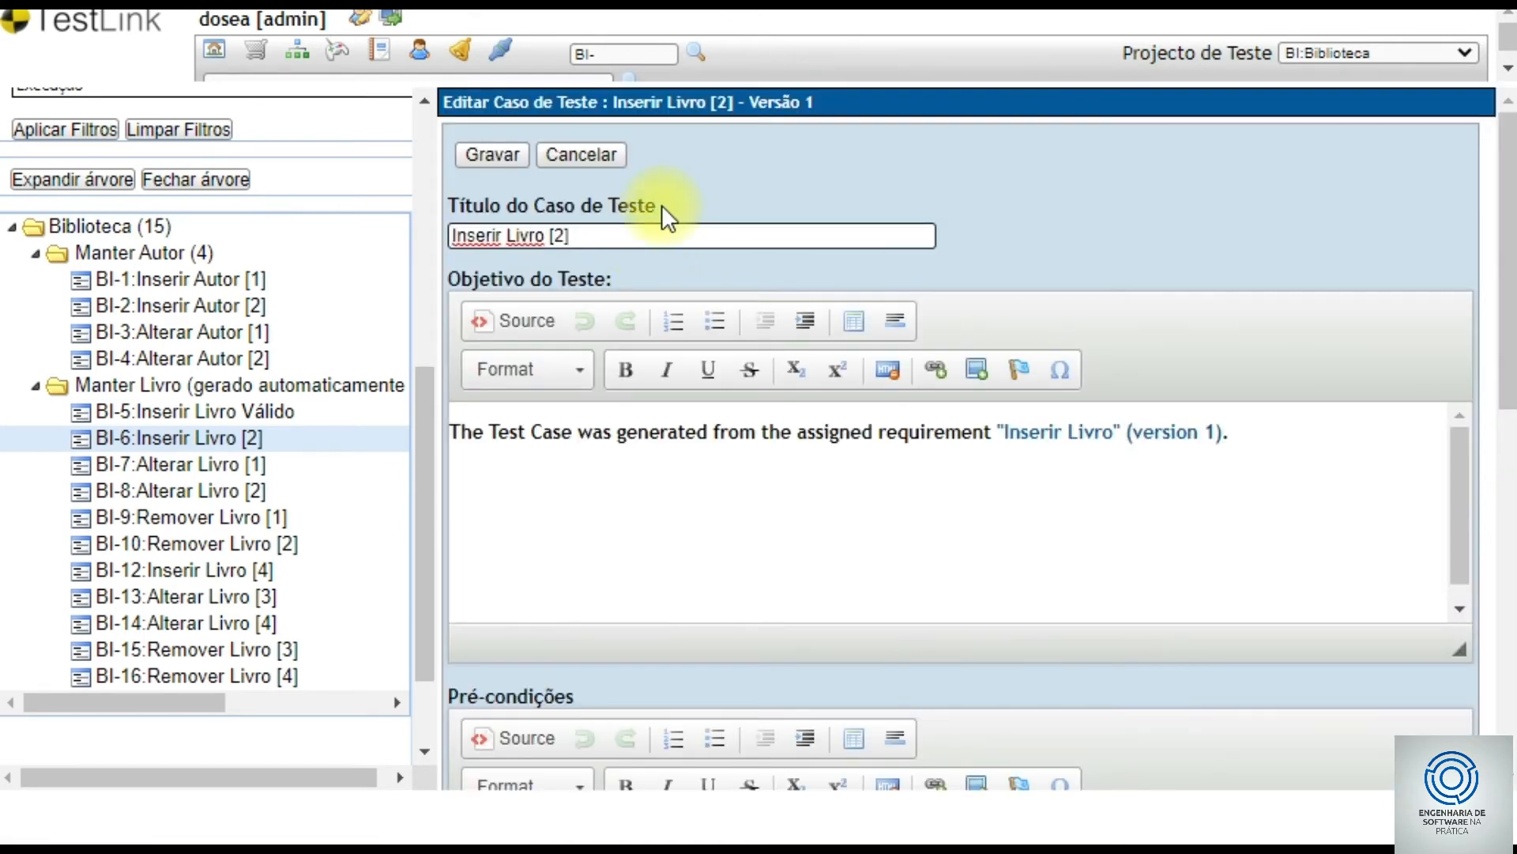
pyautogui.press('BackSpace')
pyautogui.press('BackSpace')
pyautogui.press('BackSpace')
pyautogui.press('BackSpace')
pyautogui.write('Inválido')
# - Add preconditions: log in with the user credentials, then access Cadastro > Manter Livro > novo Livro
pyautogui.scroll(-1, 909, 441)
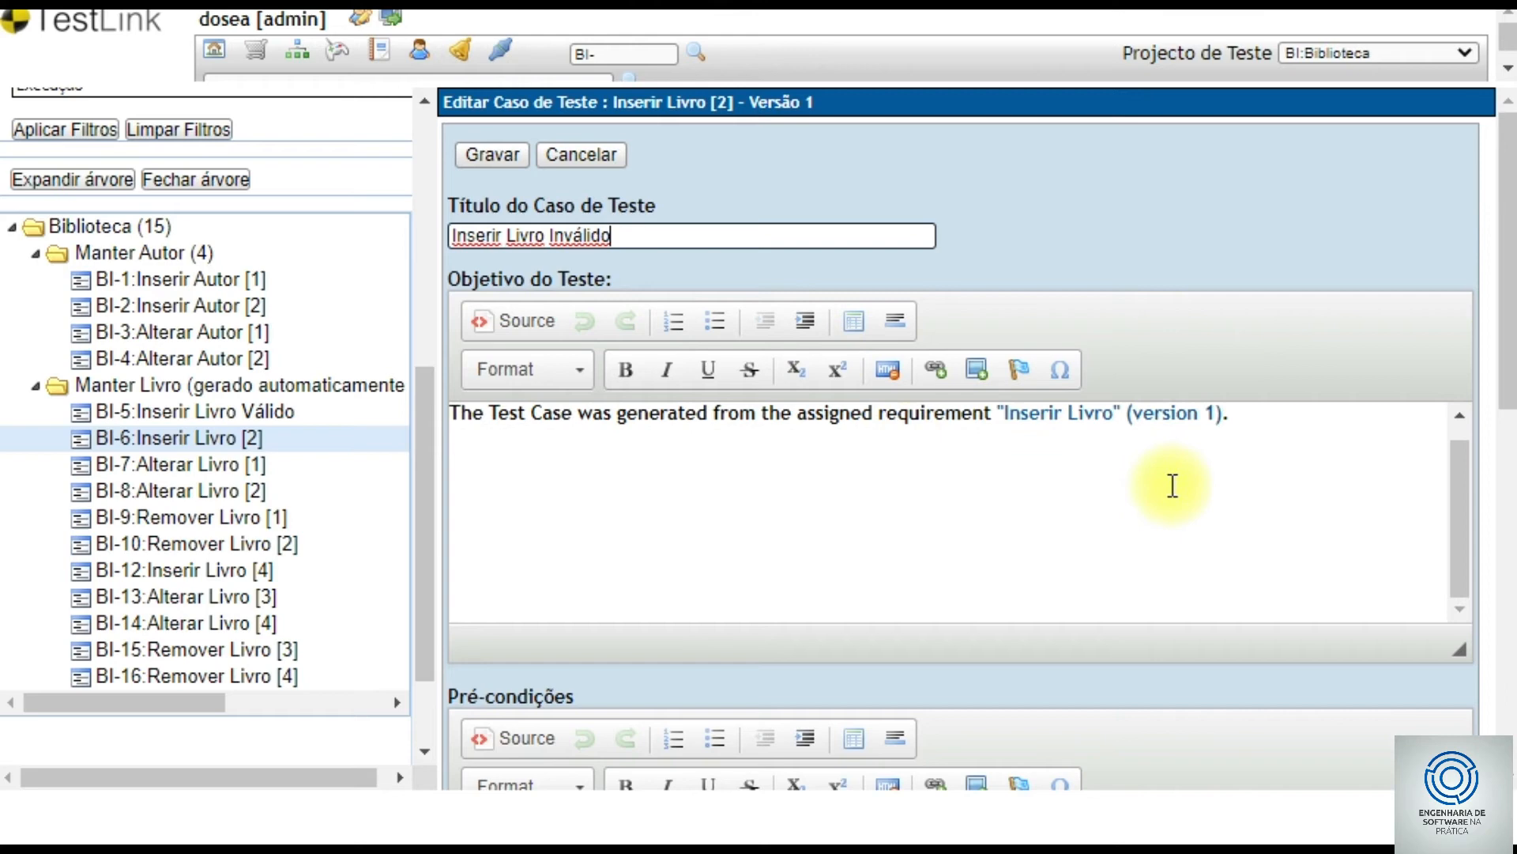
pyautogui.moveTo(1504, 329); pyautogui.dragTo(1508, 559)
pyautogui.click(560, 369)
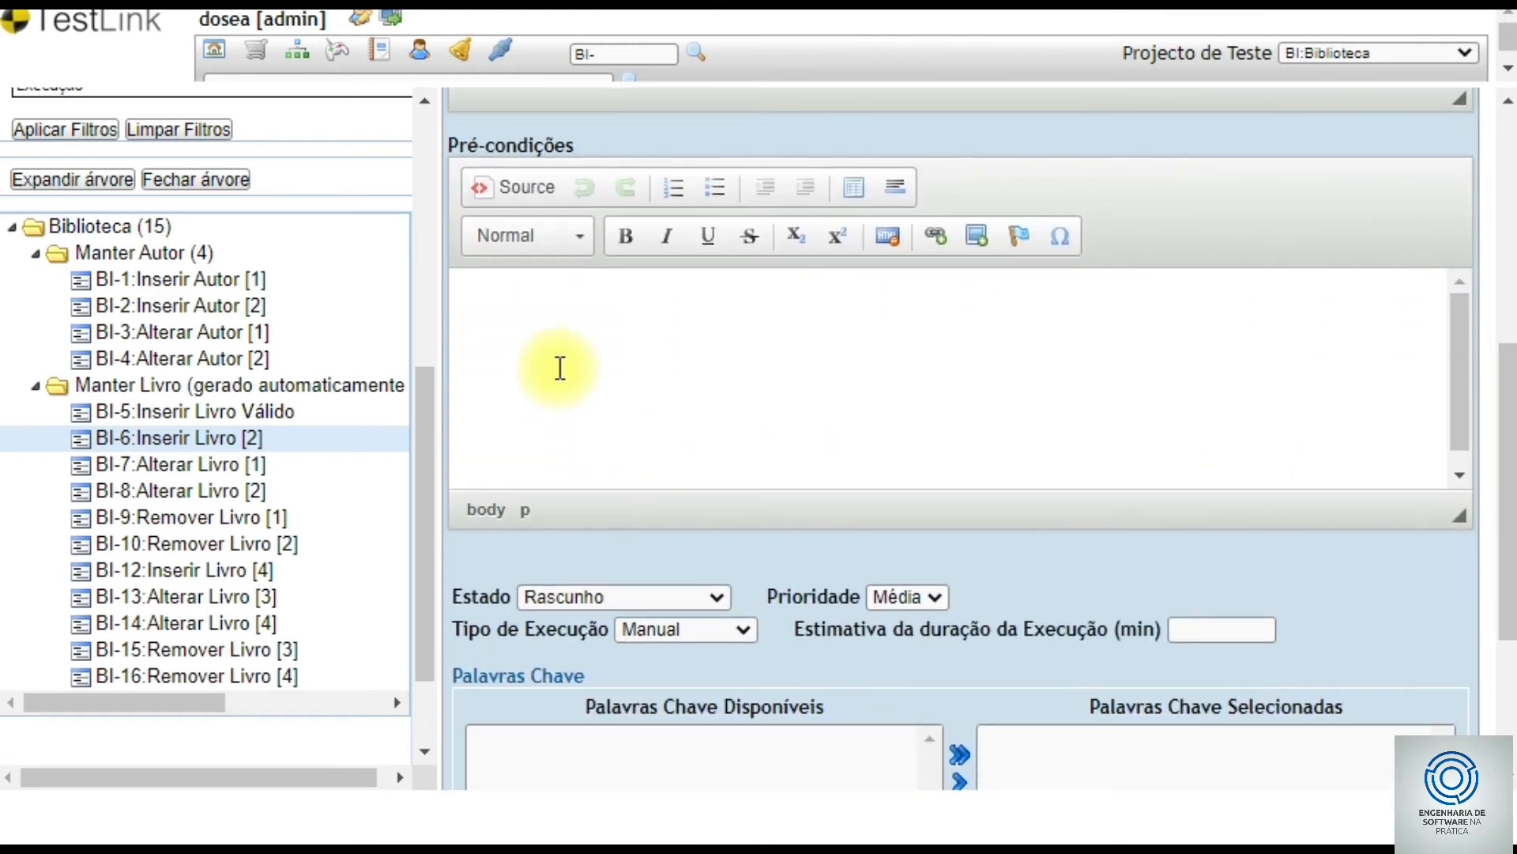
pyautogui.write('1) Autenticar no ')
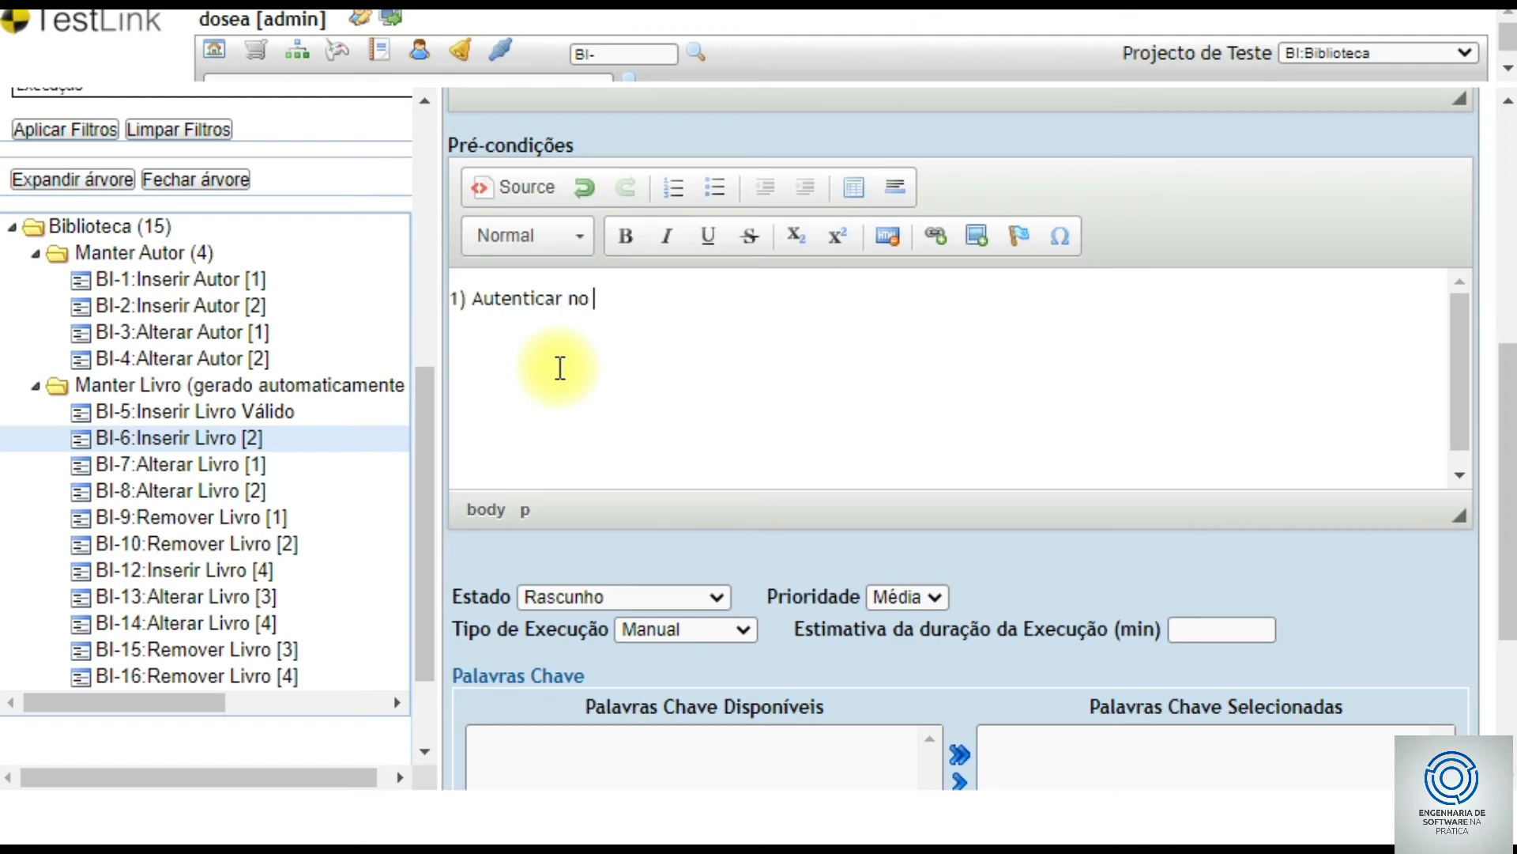
pyautogui.write('sistemausuário: d')
pyautogui.write('osea senha: 1')
pyautogui.write('234')
pyautogui.write('12')
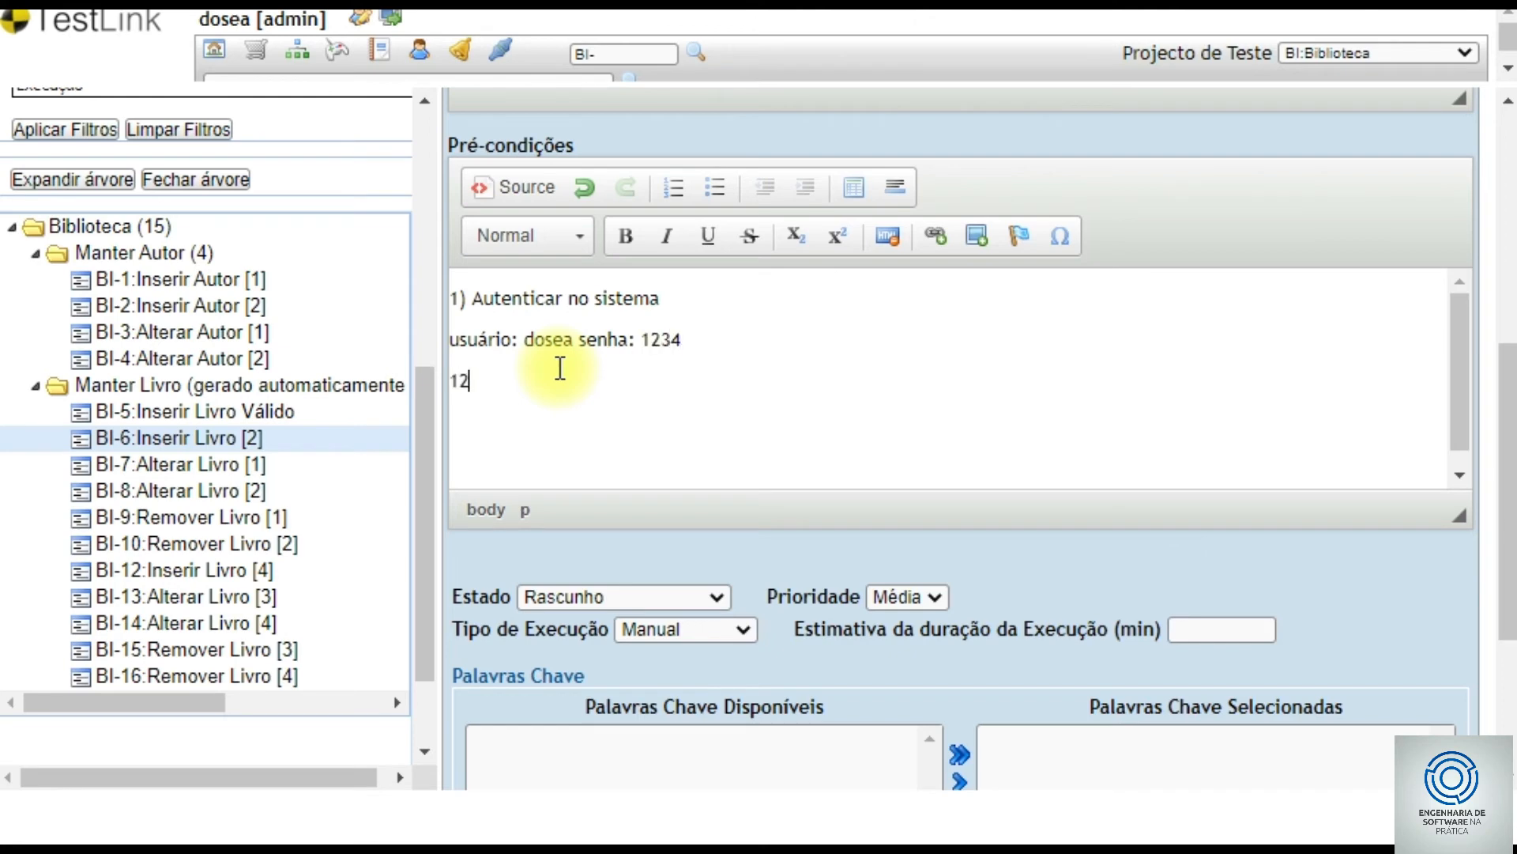
pyautogui.write('2) Acesassar menu Cadastro > Manter Livro >')
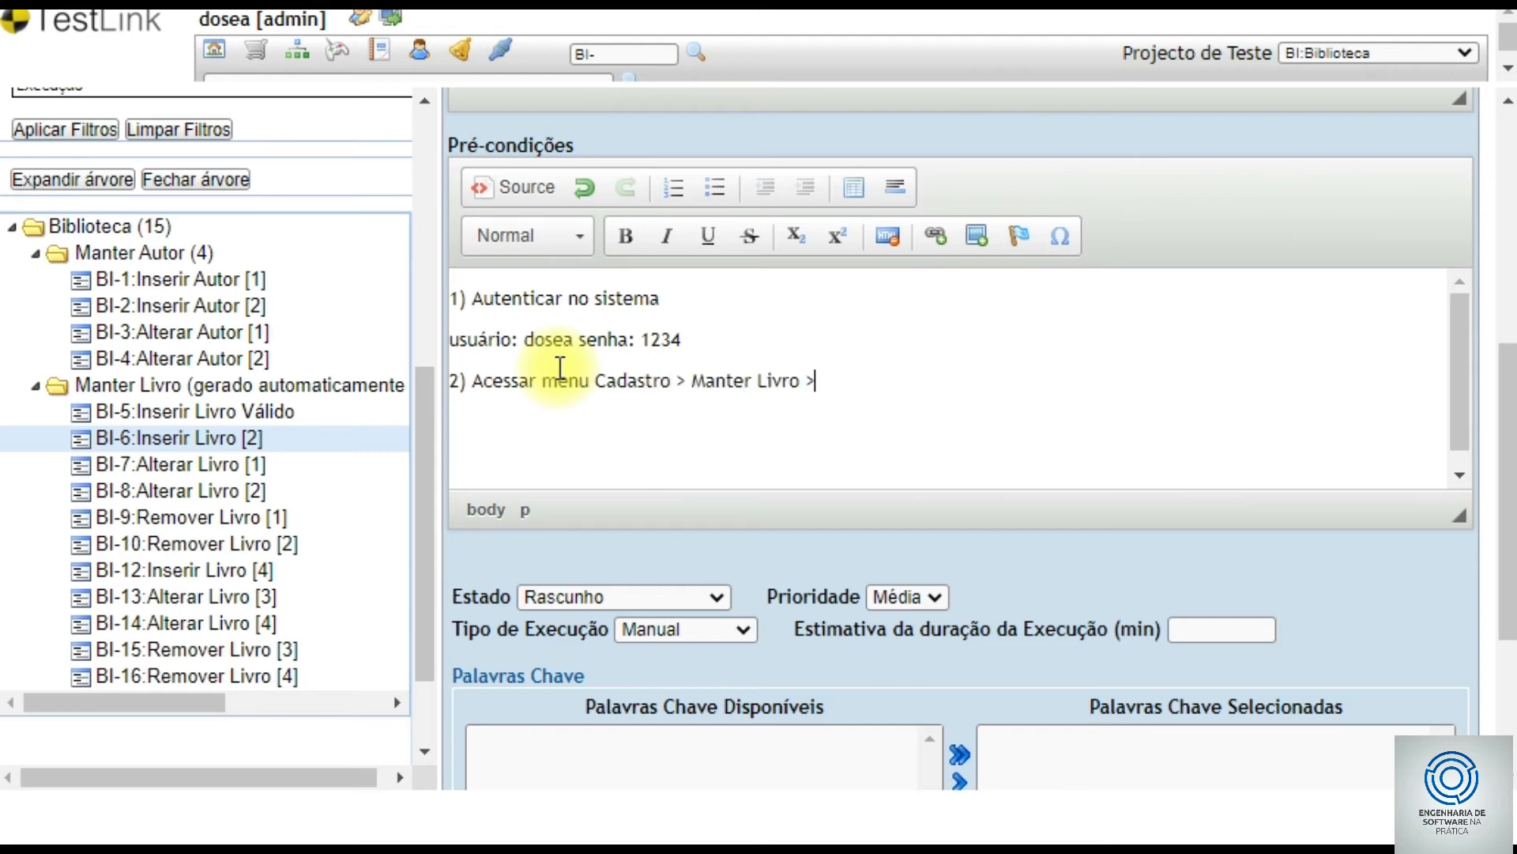
pyautogui.write(' novo Livo')
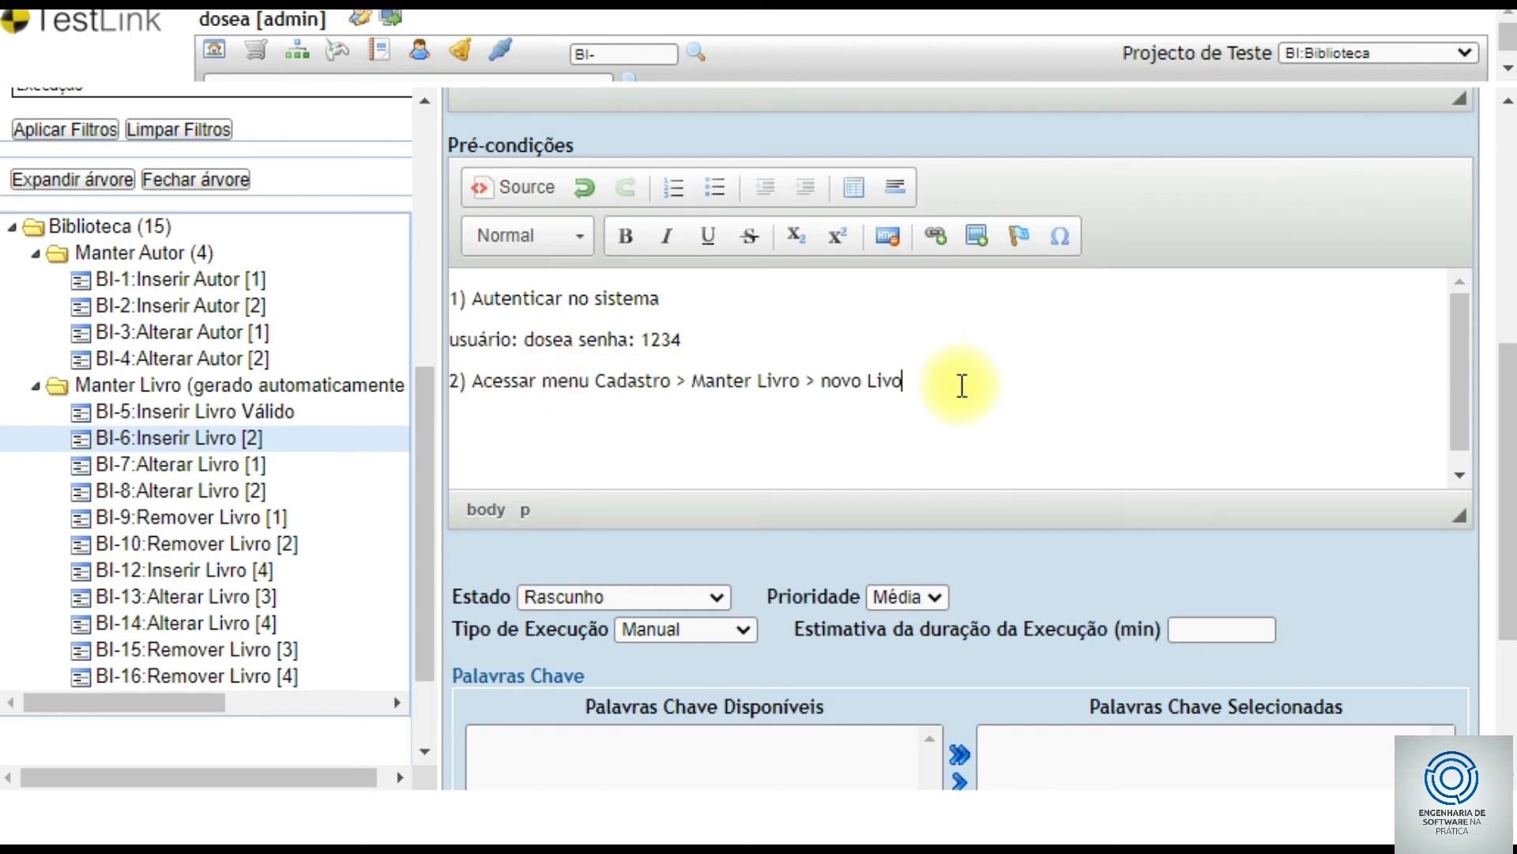
pyautogui.press('Left')
pyautogui.write('r')
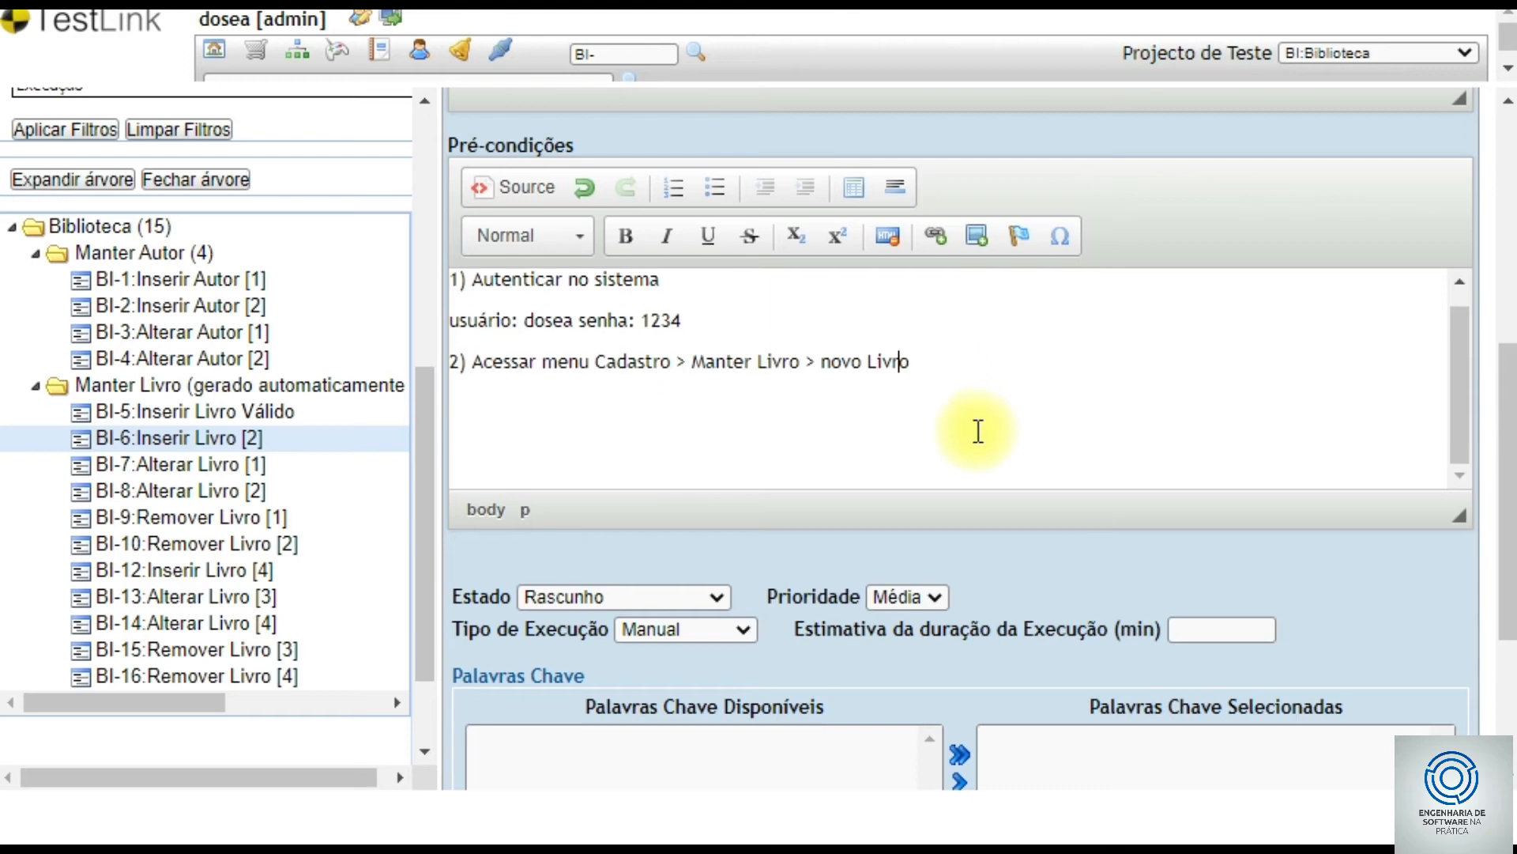
pyautogui.scroll(-3, 1500, 413)
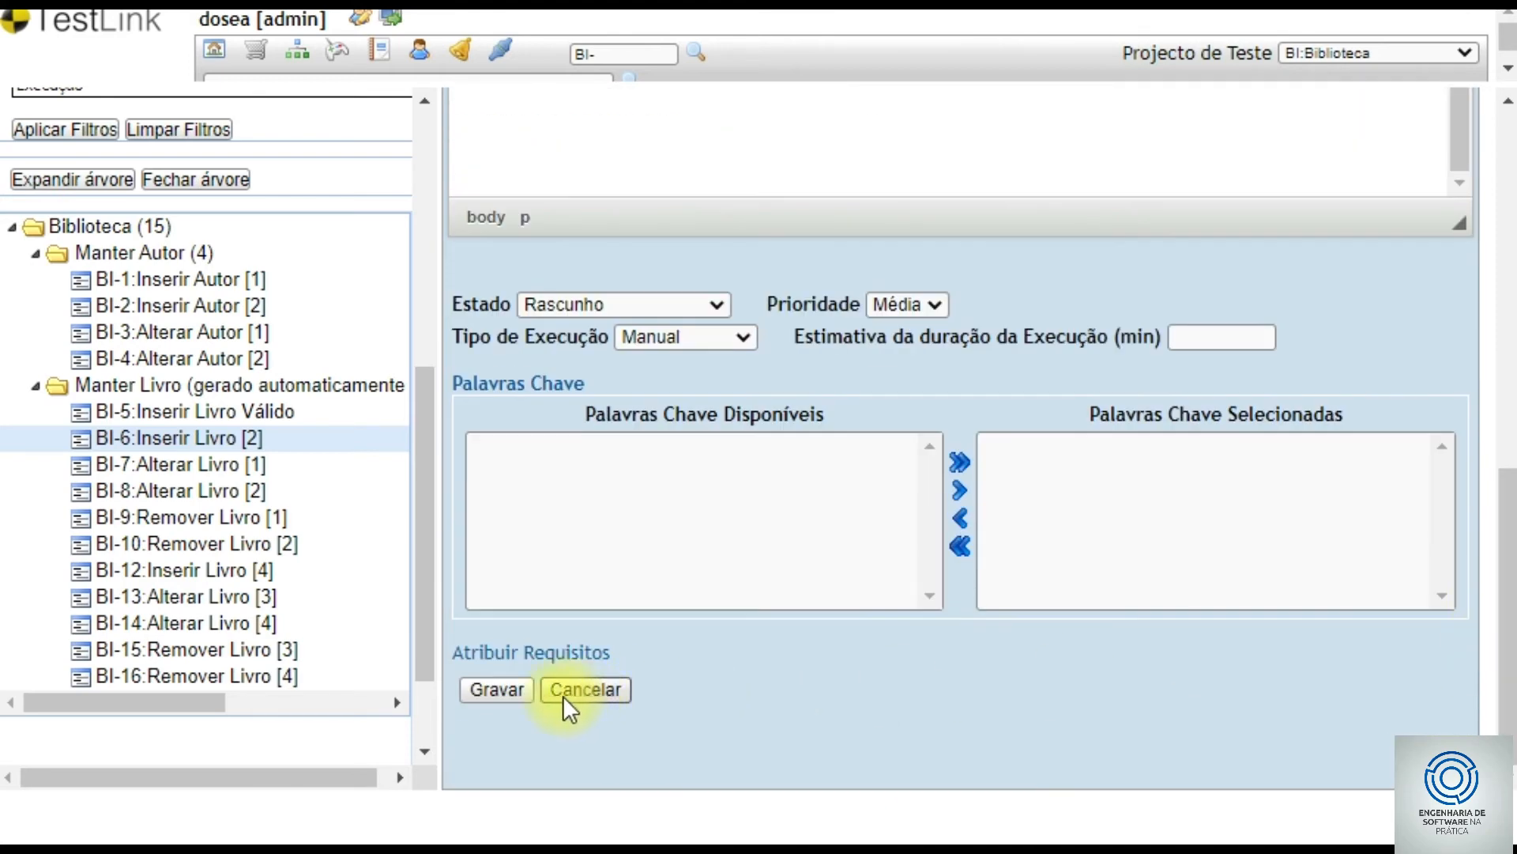
# - Save BI-6 and draft step 1 actions: Digitar dados, Nome Qualidade de Software, Data Publicação 01/31/1300
pyautogui.click(497, 690)
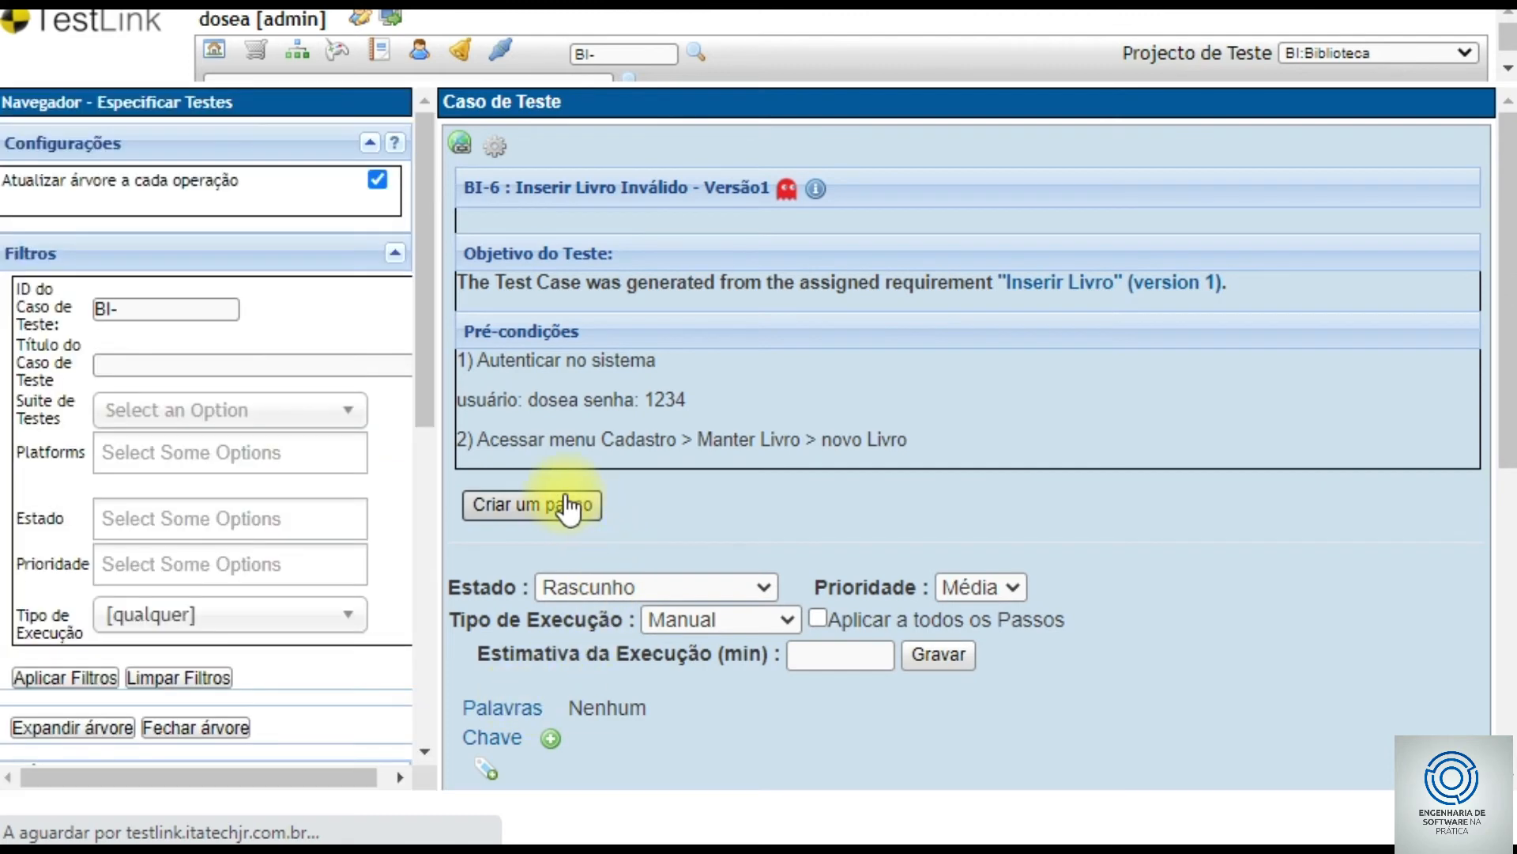
pyautogui.click(563, 504)
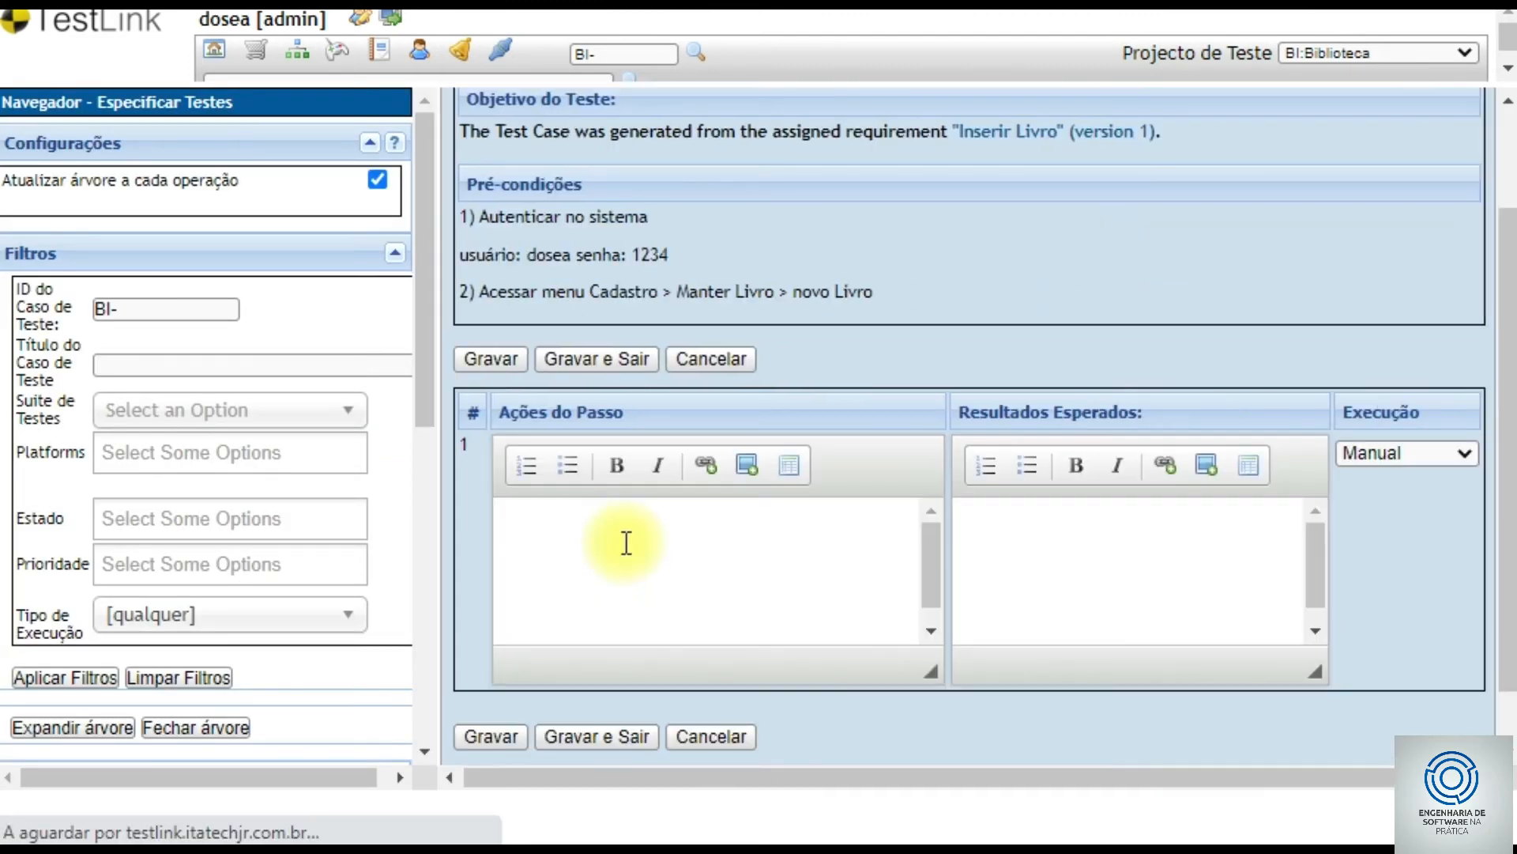
pyautogui.click(624, 541)
pyautogui.write('Digig')
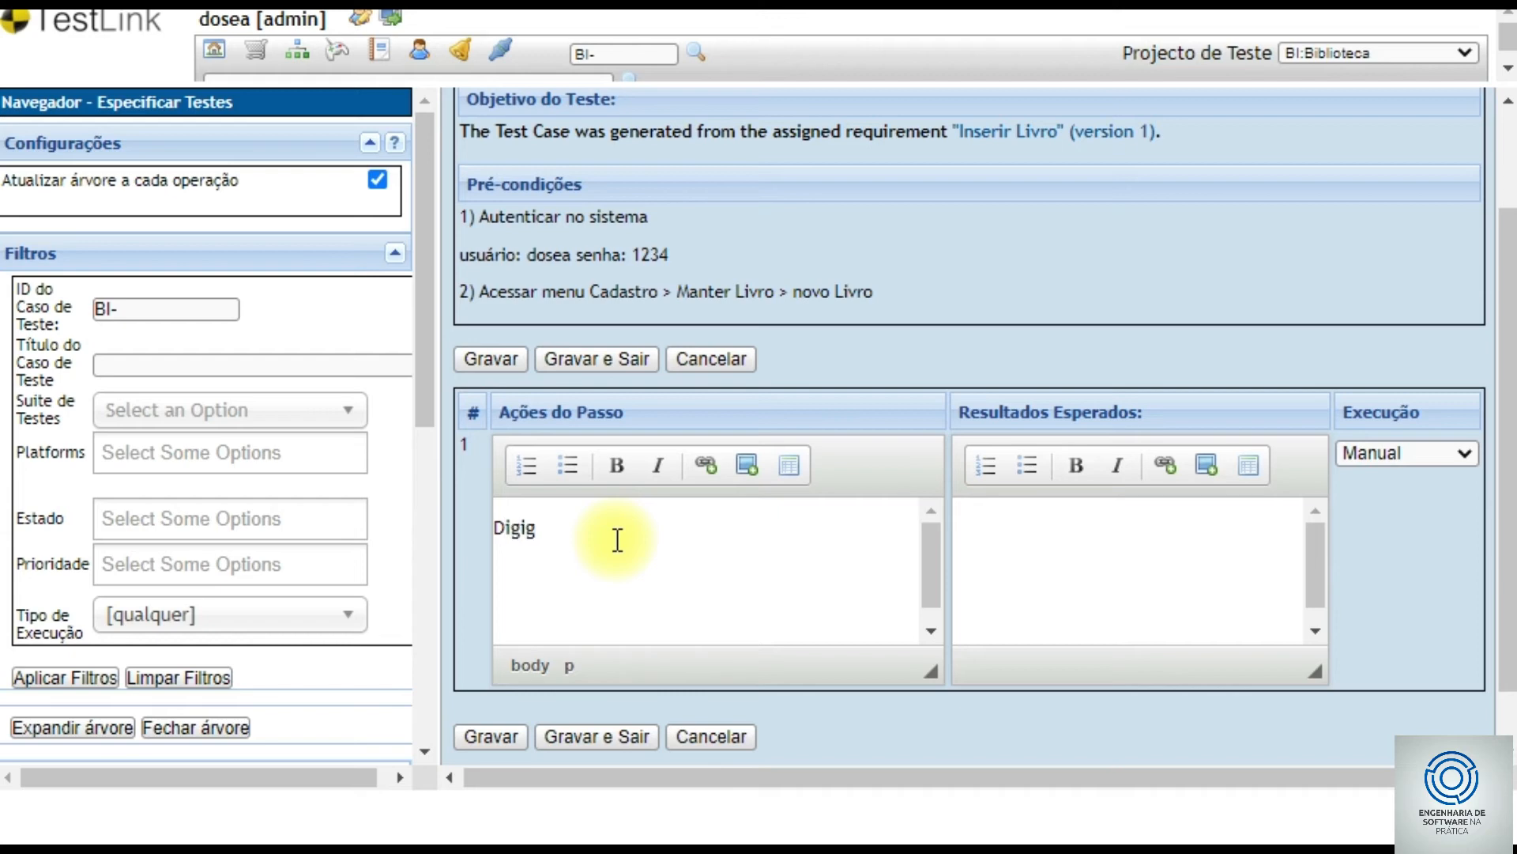
pyautogui.press('BackSpace')
pyautogui.write('tar dados:')
pyautogui.press('Return')
pyautogui.write('Nome')
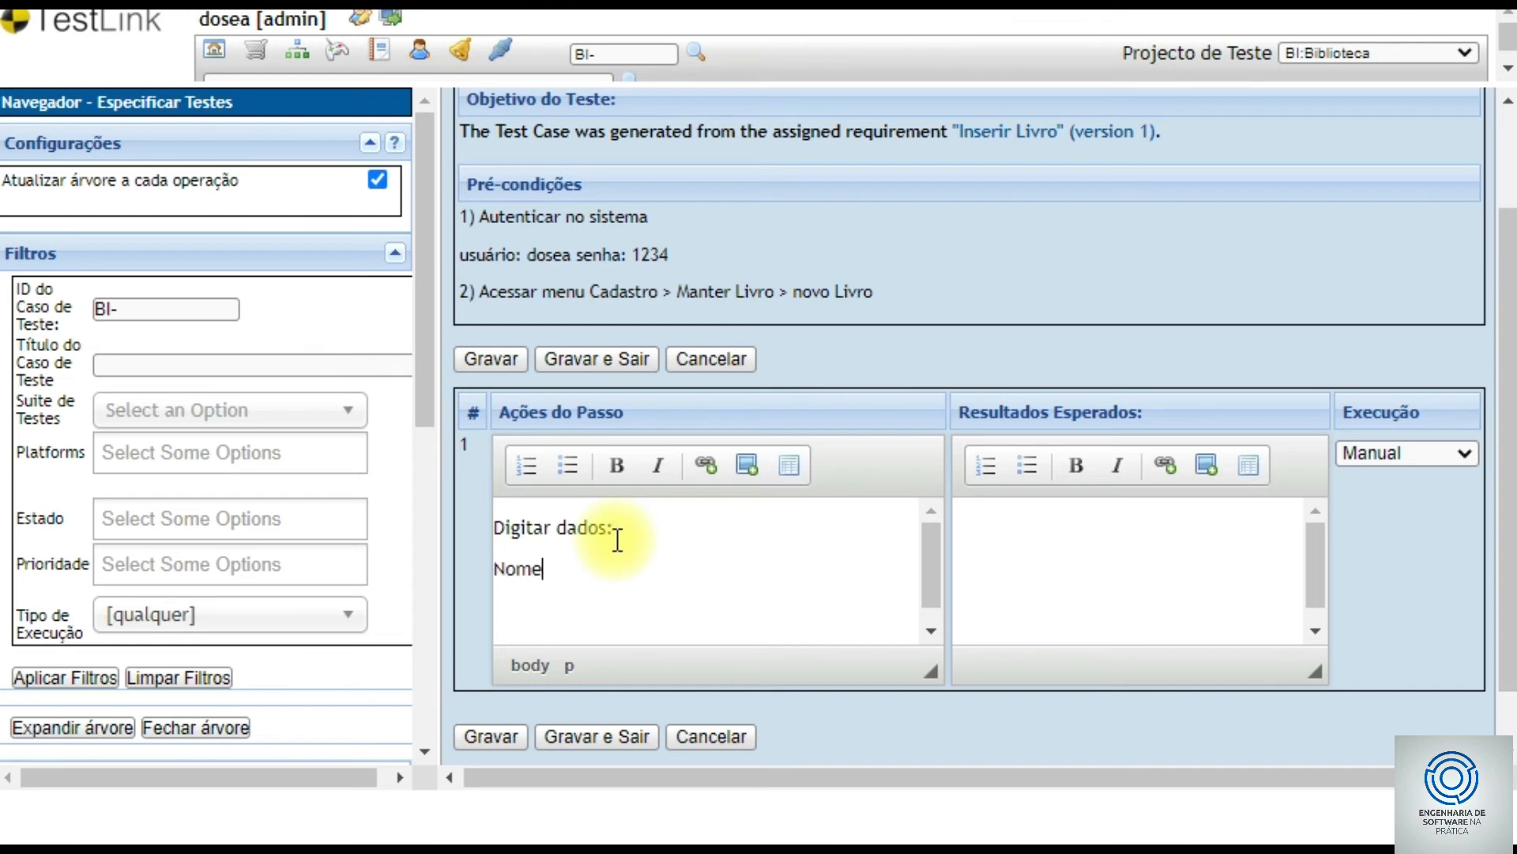
pyautogui.write(': Qualidade de Soft')
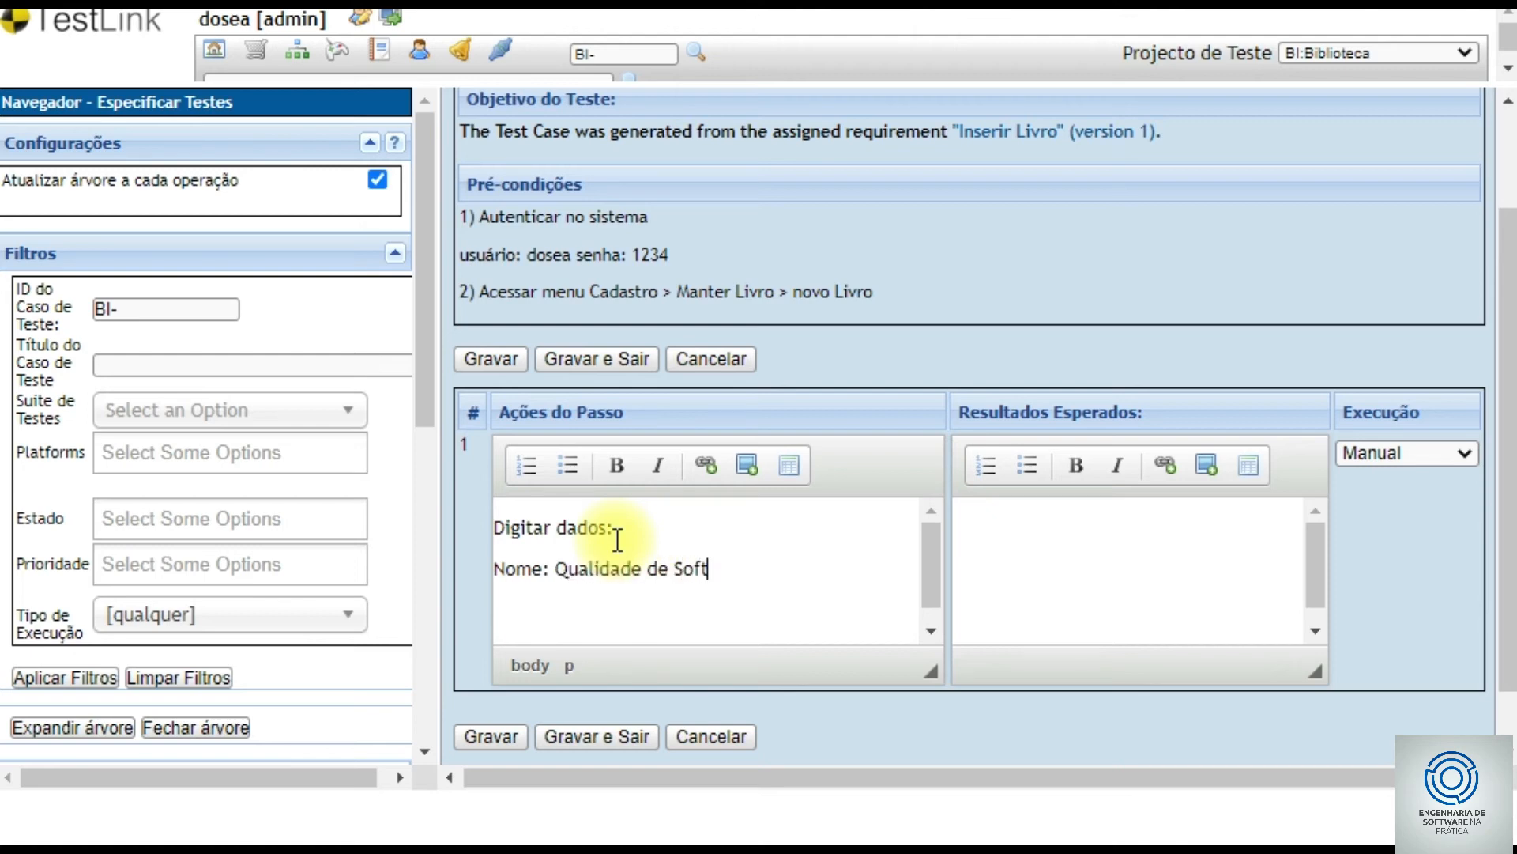
pyautogui.write('ware Data Pulbi')
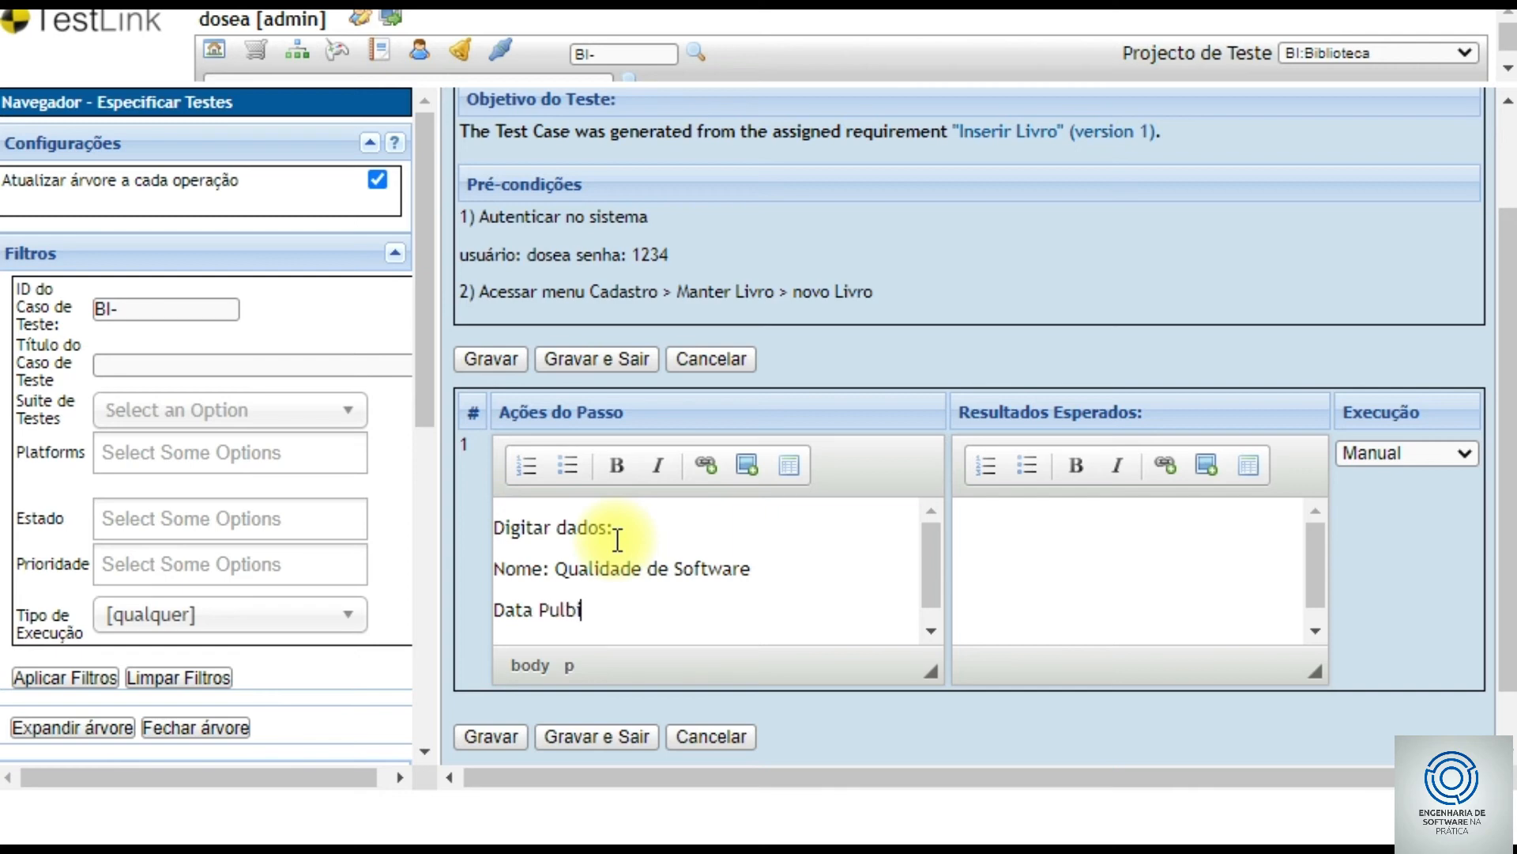
pyautogui.press('BackSpace')
pyautogui.press('BackSpace')
pyautogui.press('BackSpace')
pyautogui.write('blicação: 01/')
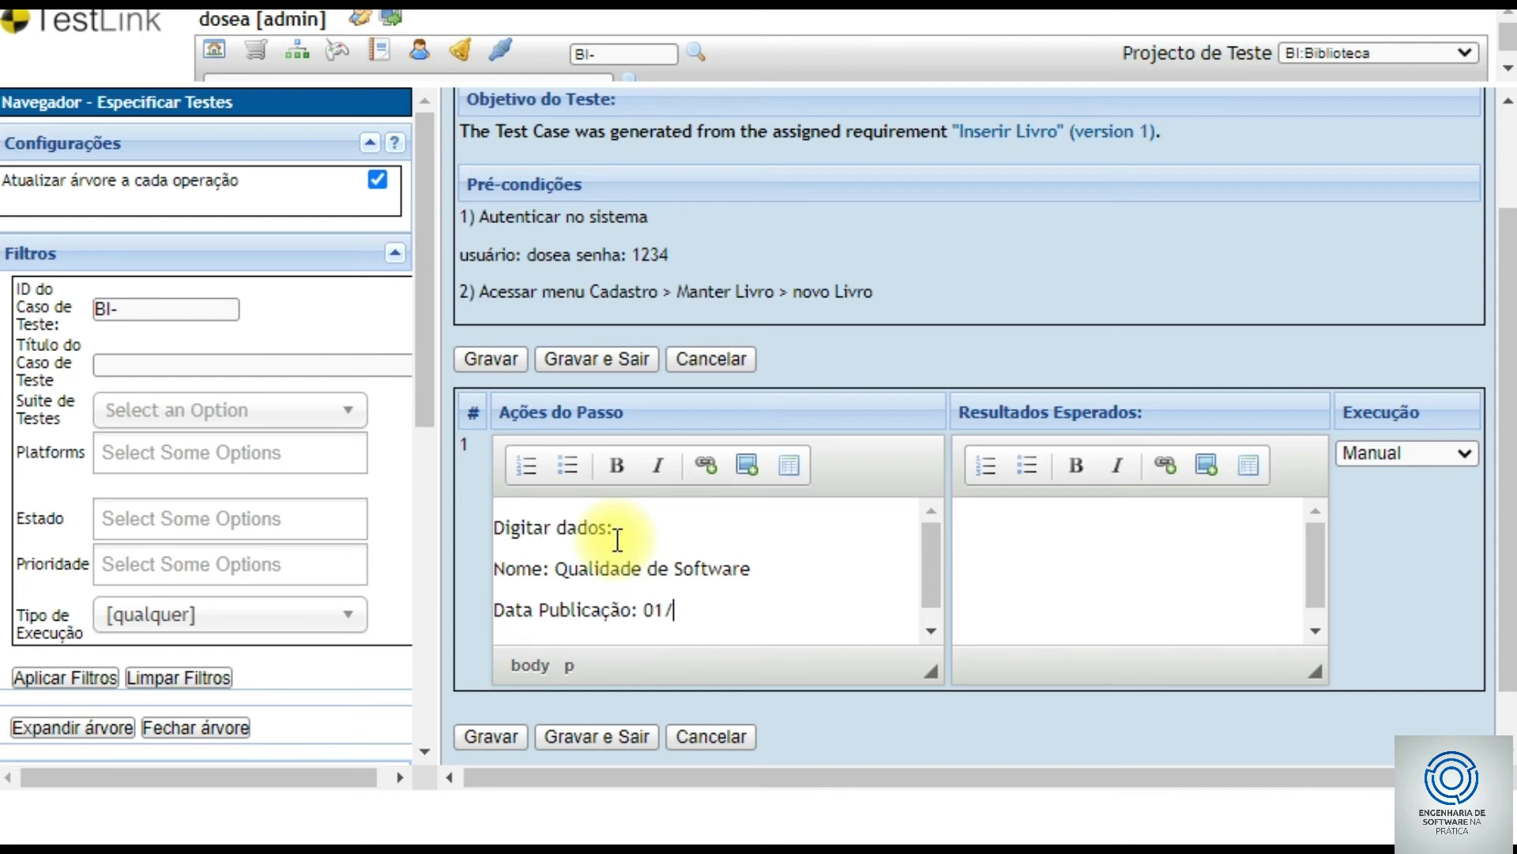
pyautogui.write('31/1300')
# - Write step 1's expected result: the system raises a 'Data inválida' warning
pyautogui.click(1068, 540)
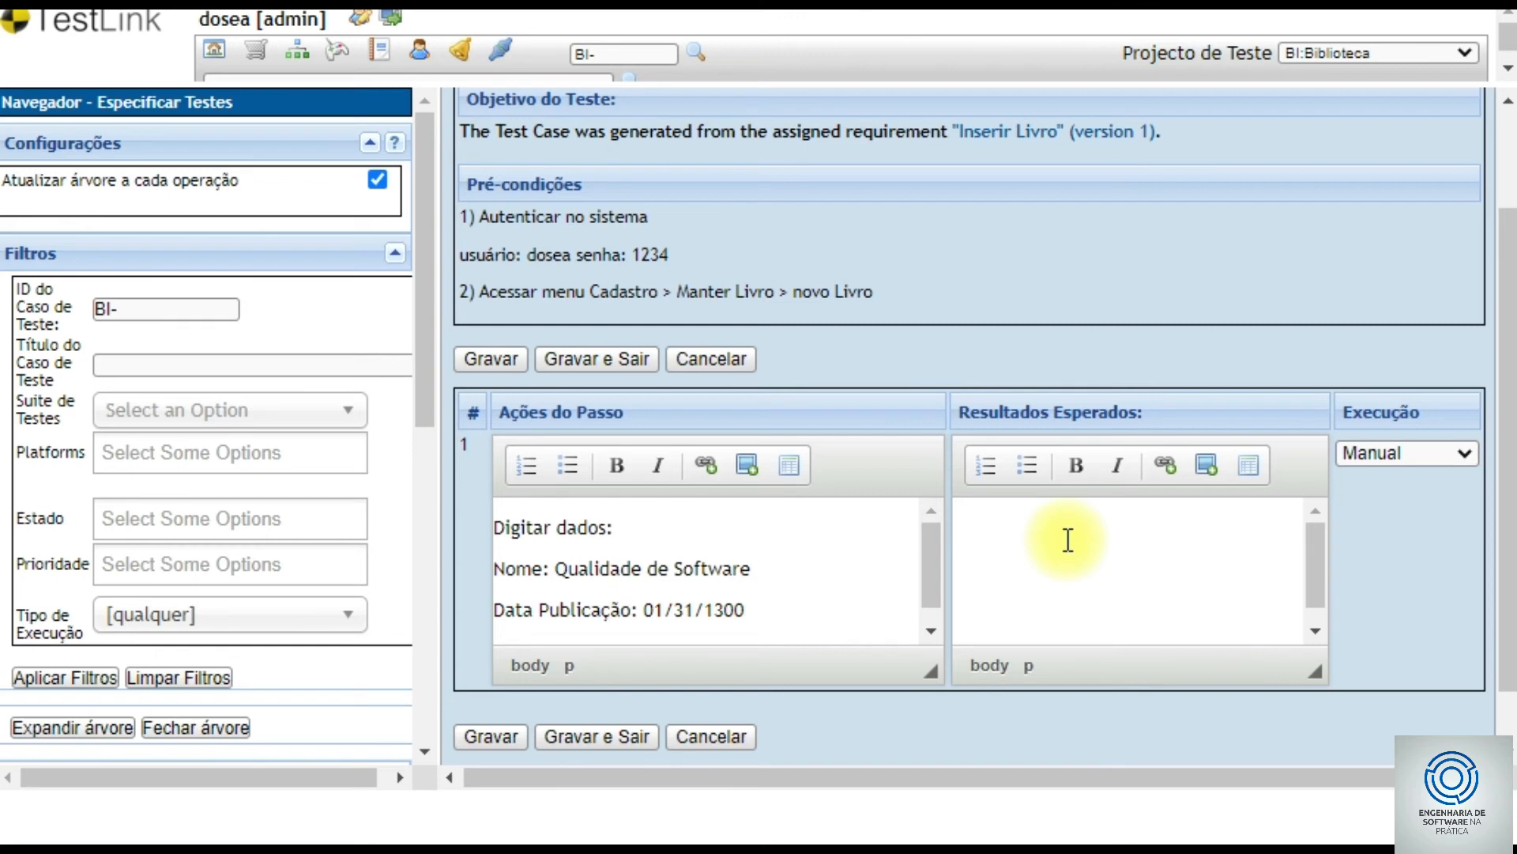
pyautogui.write('Sistema gera aviso no campo data "Data inválida')
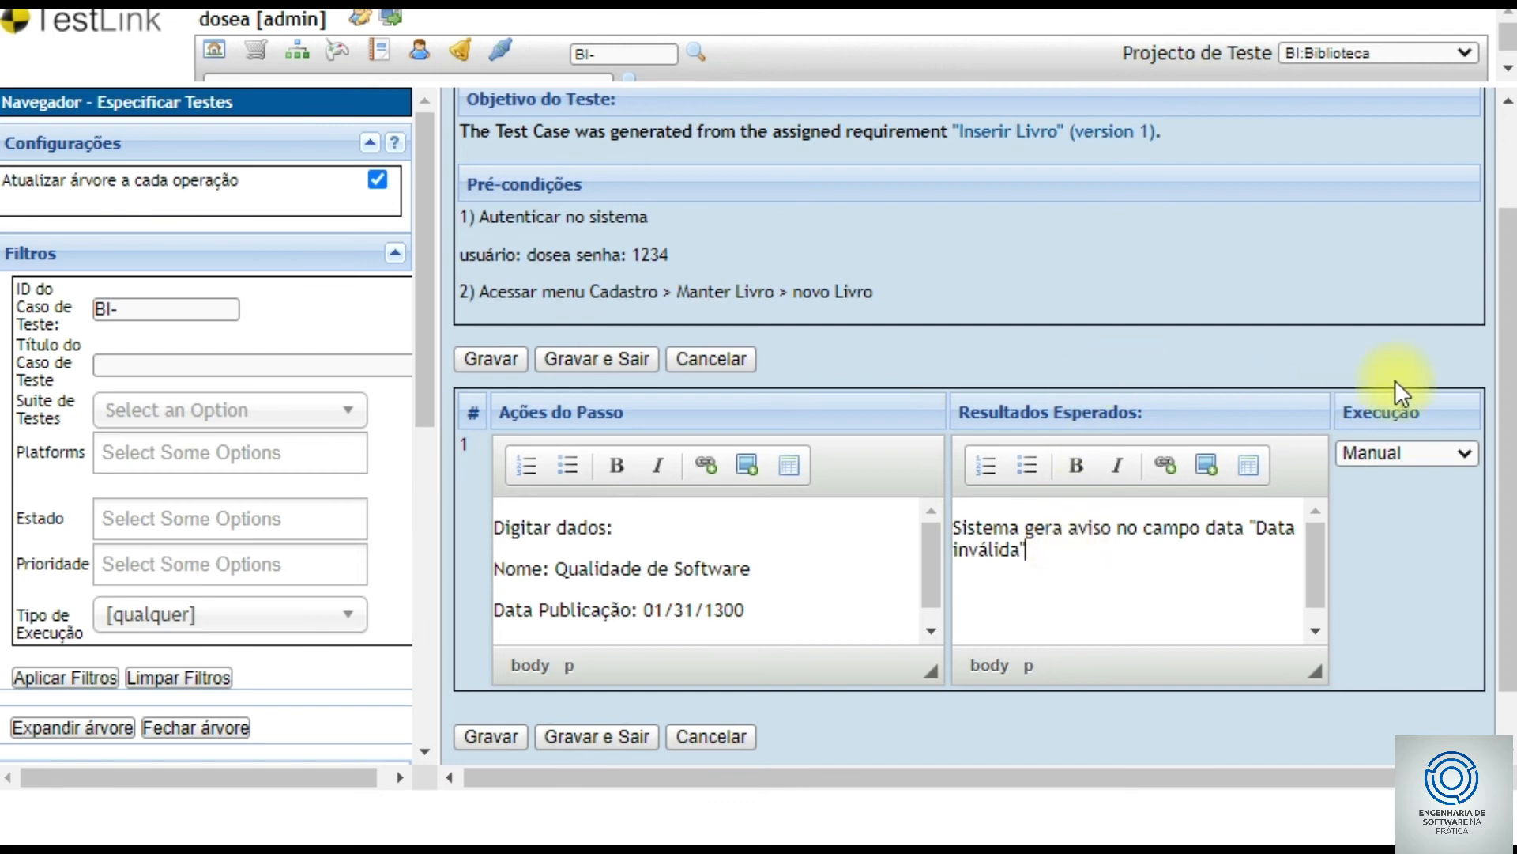
pyautogui.scroll(-1, 1506, 395)
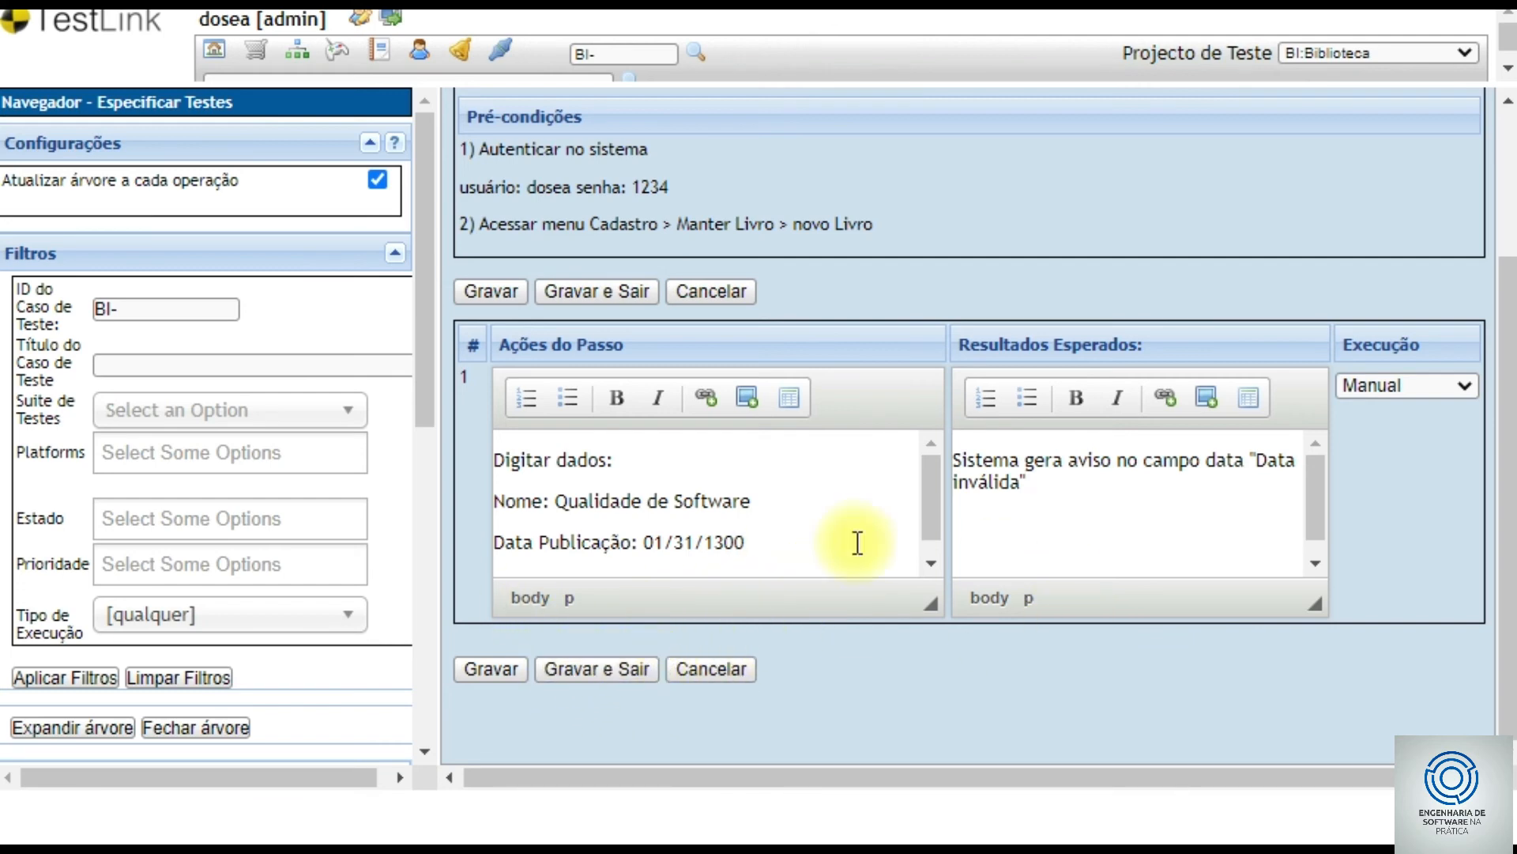
pyautogui.moveTo(427, 331); pyautogui.dragTo(427, 531)
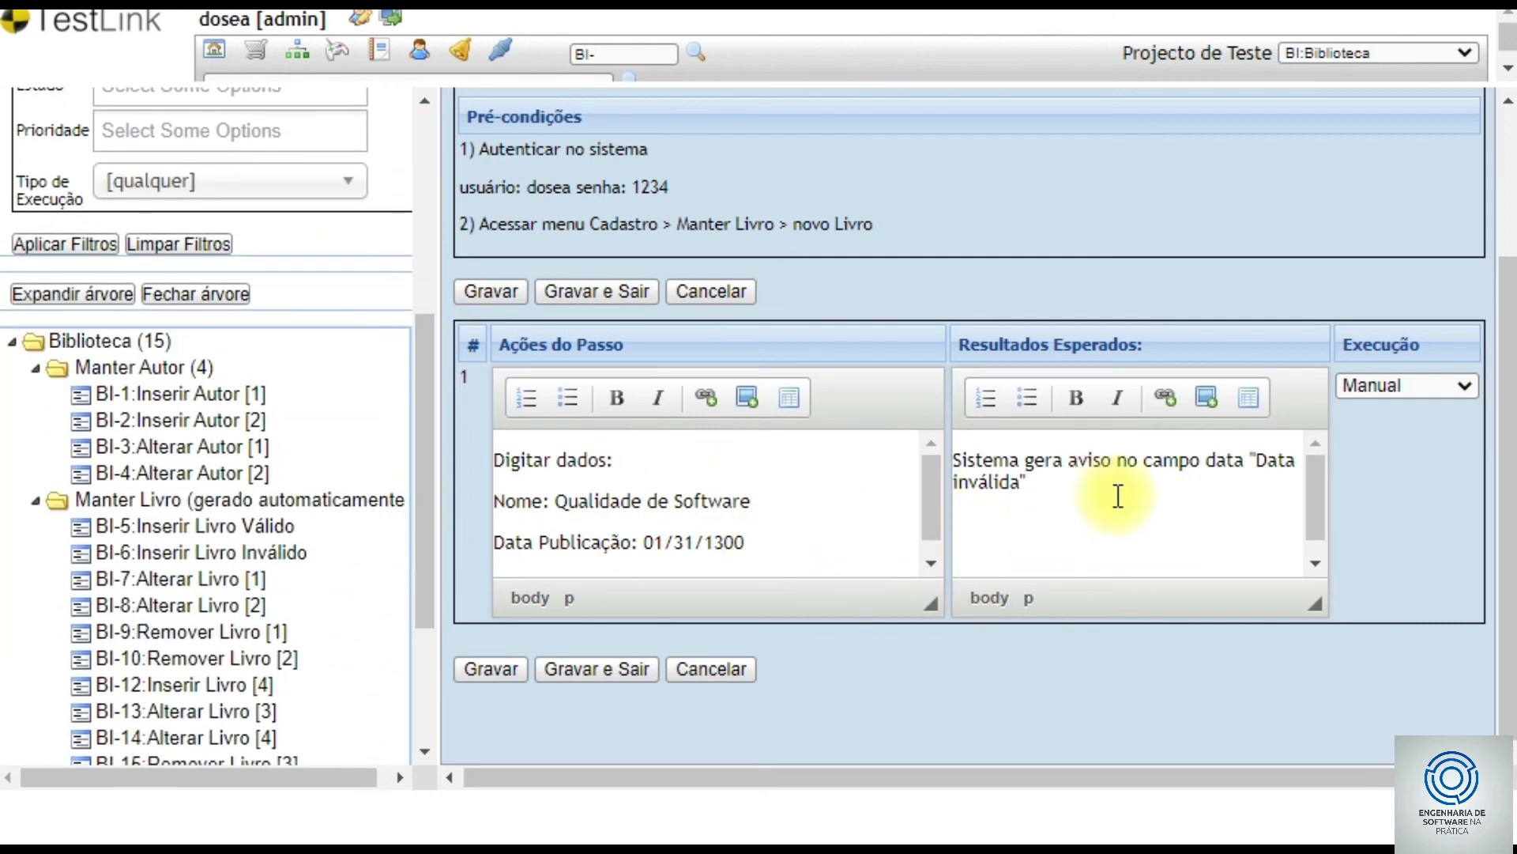
pyautogui.click(1018, 543)
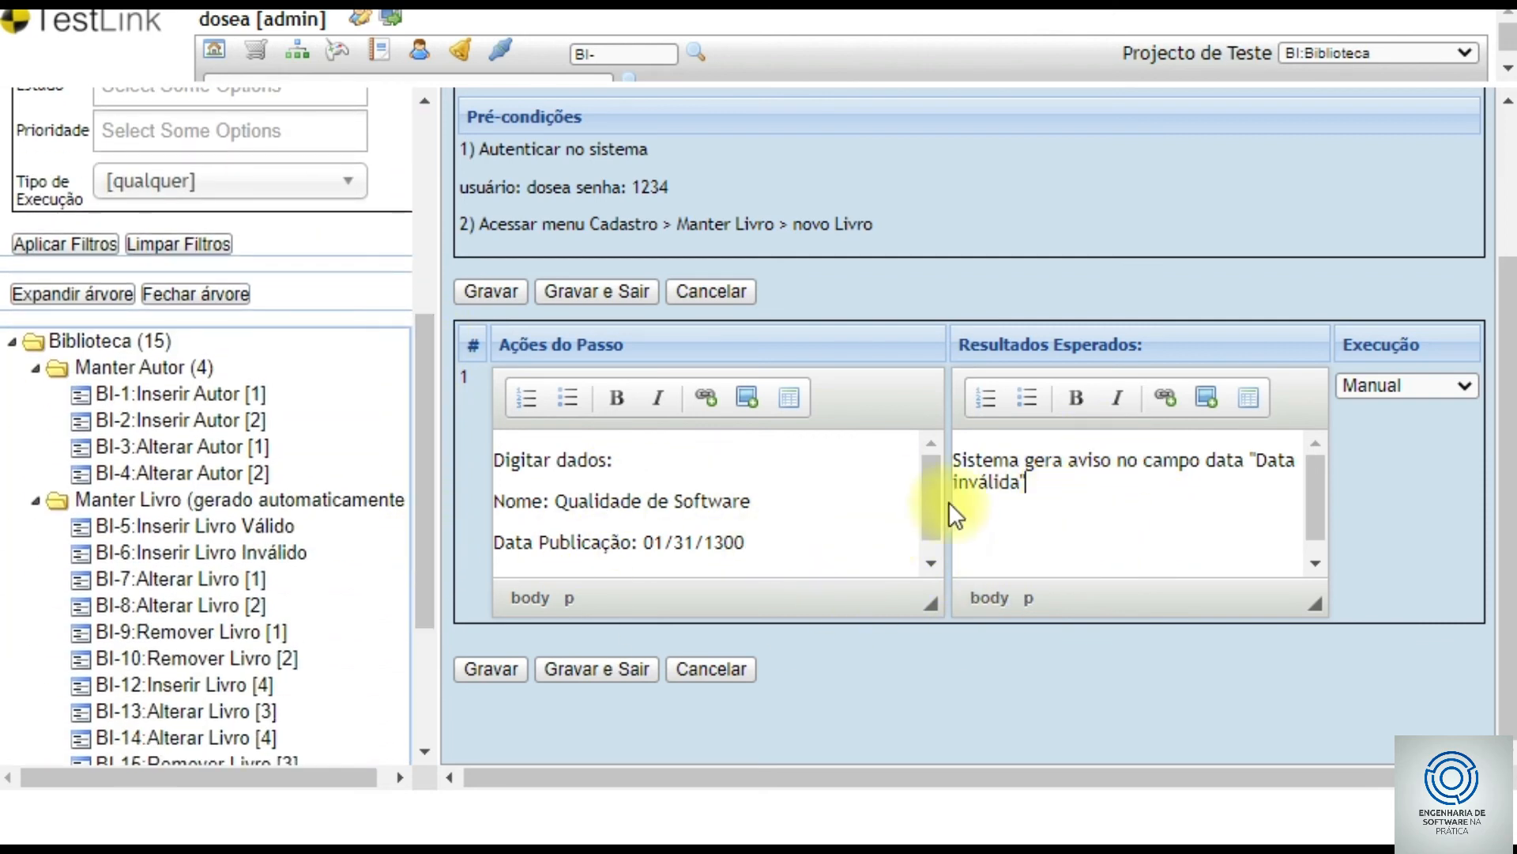
# - Save BI-6's invalid-date step and open BI-5 Inserir Livro Válido
pyautogui.click(604, 668)
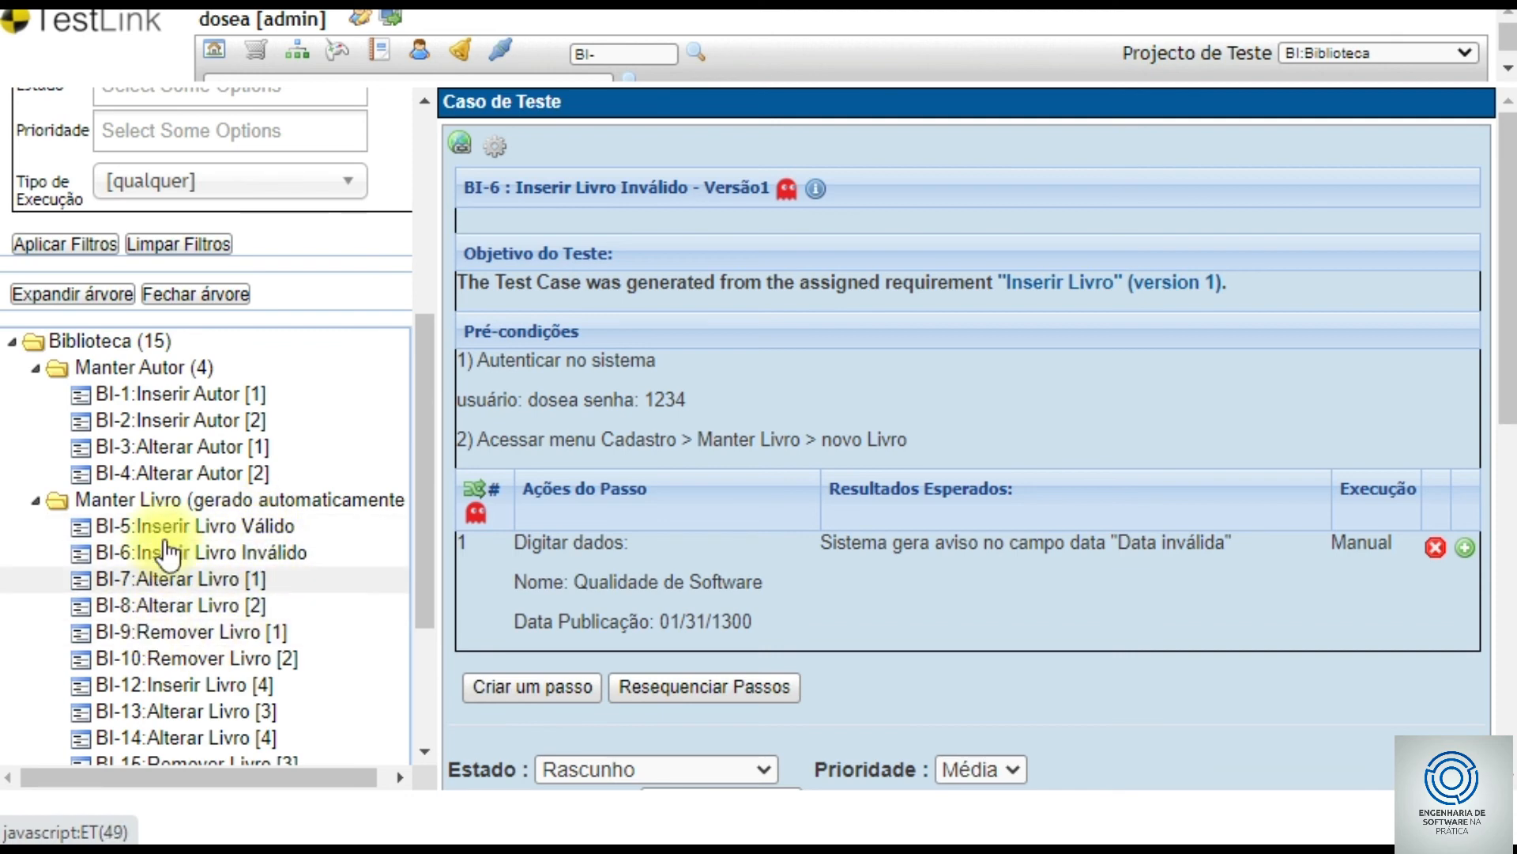
pyautogui.click(194, 528)
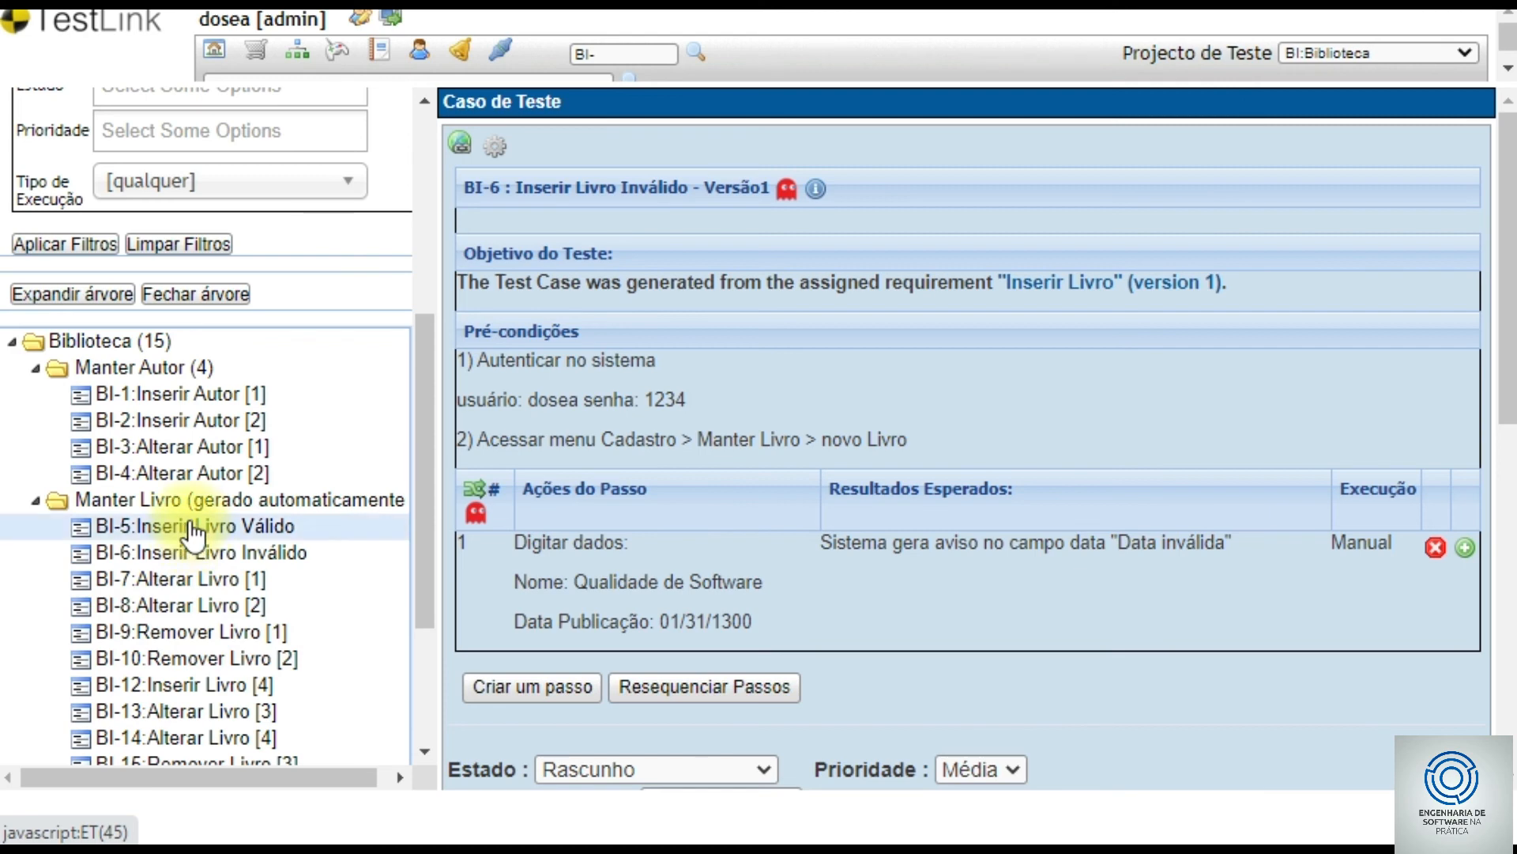